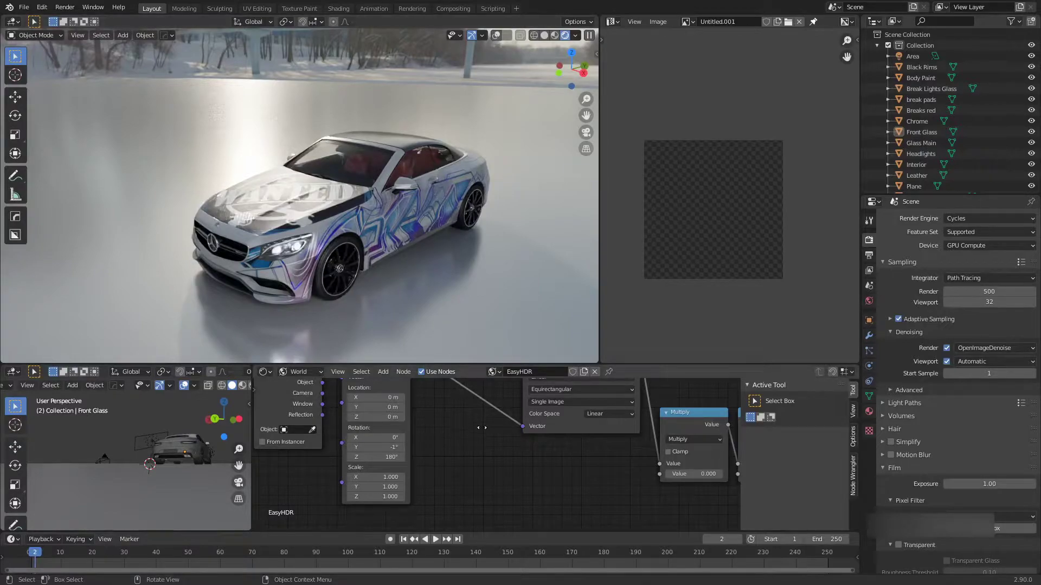
Step: Switch the shader editor from the World nodes to the Object shader nodes
{"action": "scroll", "coordinate": [466, 433], "scroll_direction": "down", "scroll_amount": 2}
{"action": "scroll", "coordinate": [459, 447], "scroll_direction": "down", "scroll_amount": 2}
{"action": "middle_click_drag", "start_coordinate": [567, 438], "coordinate": [481, 442]}
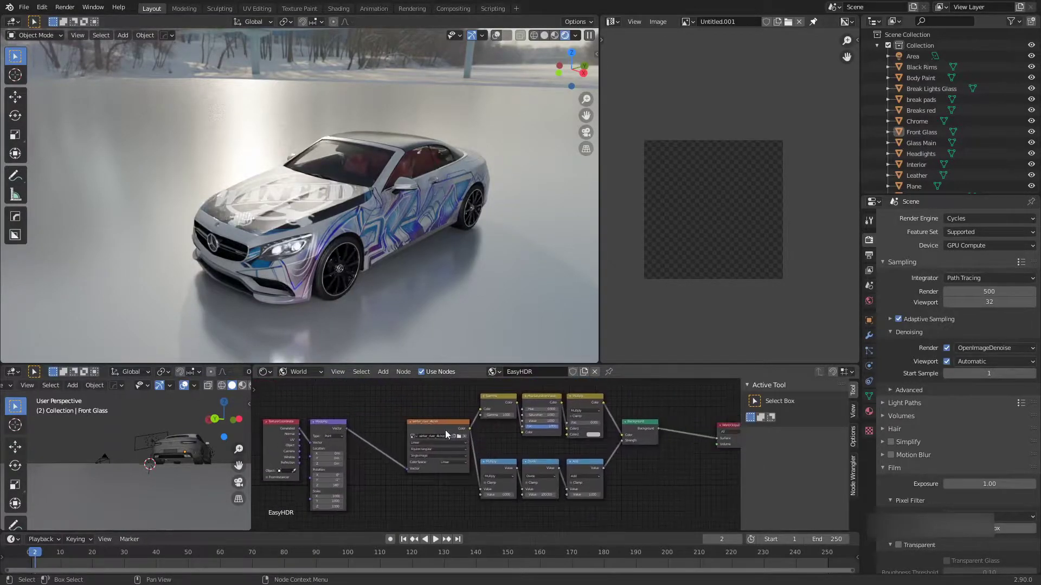
{"action": "left_click", "coordinate": [319, 371]}
{"action": "left_click", "coordinate": [315, 385]}
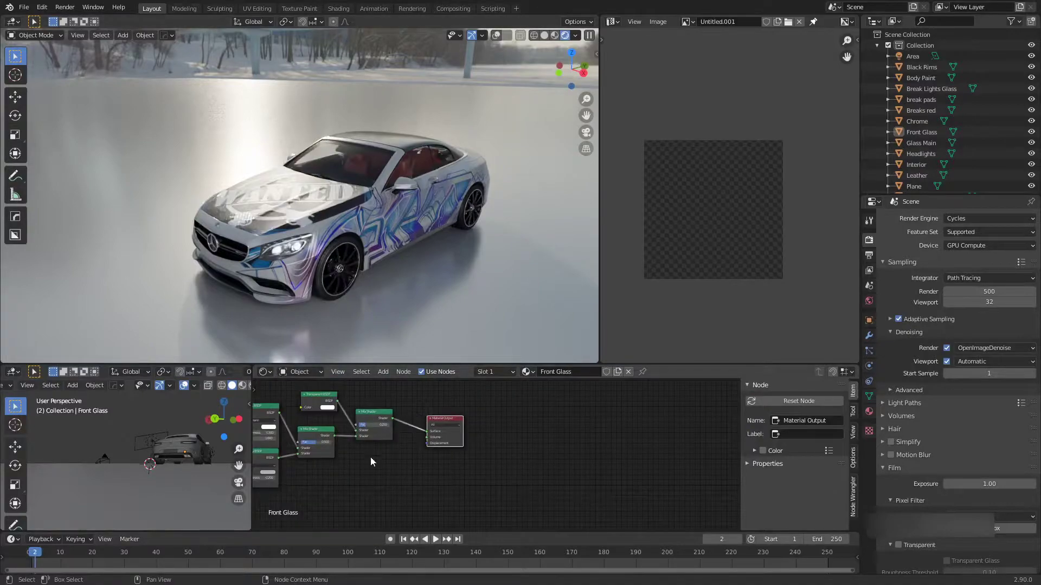
{"action": "middle_click_drag", "start_coordinate": [370, 457], "coordinate": [465, 466]}
{"action": "scroll", "coordinate": [431, 460], "scroll_direction": "up", "scroll_amount": 2}
{"action": "middle_click_drag", "start_coordinate": [298, 401], "coordinate": [360, 421]}
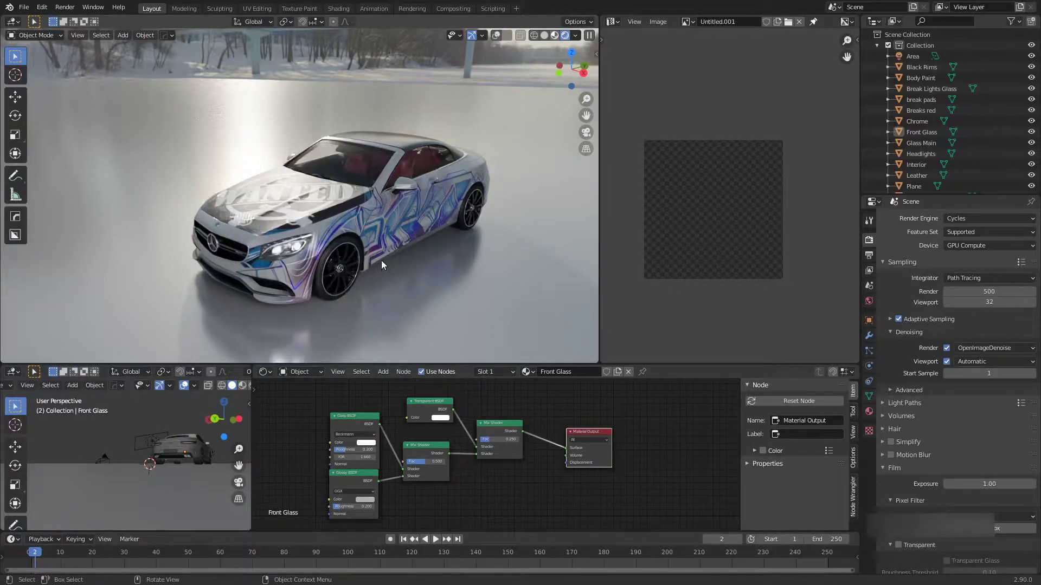
Step: View the car in Material Preview shading, select the Body Paint object and enable viewport overlays
{"action": "middle_click_drag", "start_coordinate": [381, 259], "coordinate": [320, 240]}
{"action": "scroll", "coordinate": [395, 248], "scroll_direction": "up", "scroll_amount": 2}
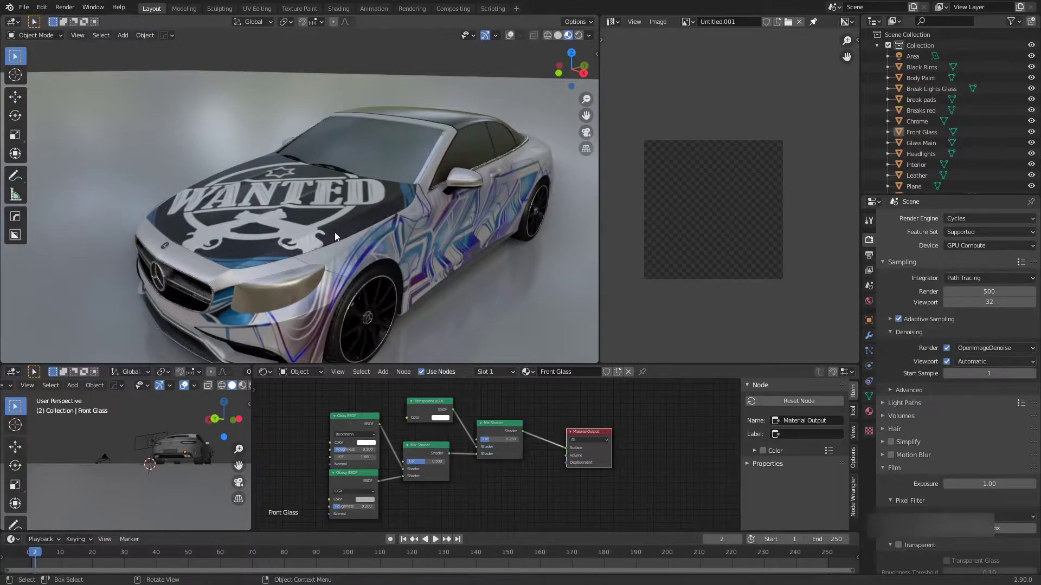
{"action": "middle_click_drag", "start_coordinate": [265, 210], "coordinate": [353, 230]}
{"action": "scroll", "coordinate": [340, 225], "scroll_direction": "up", "scroll_amount": 3}
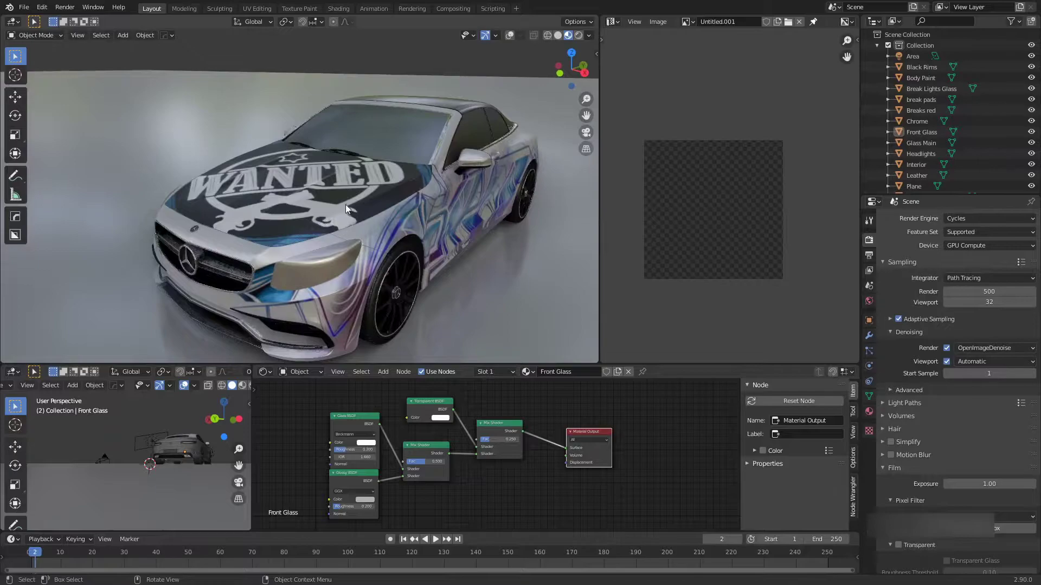
{"action": "left_click", "coordinate": [337, 209]}
{"action": "left_click", "coordinate": [508, 38]}
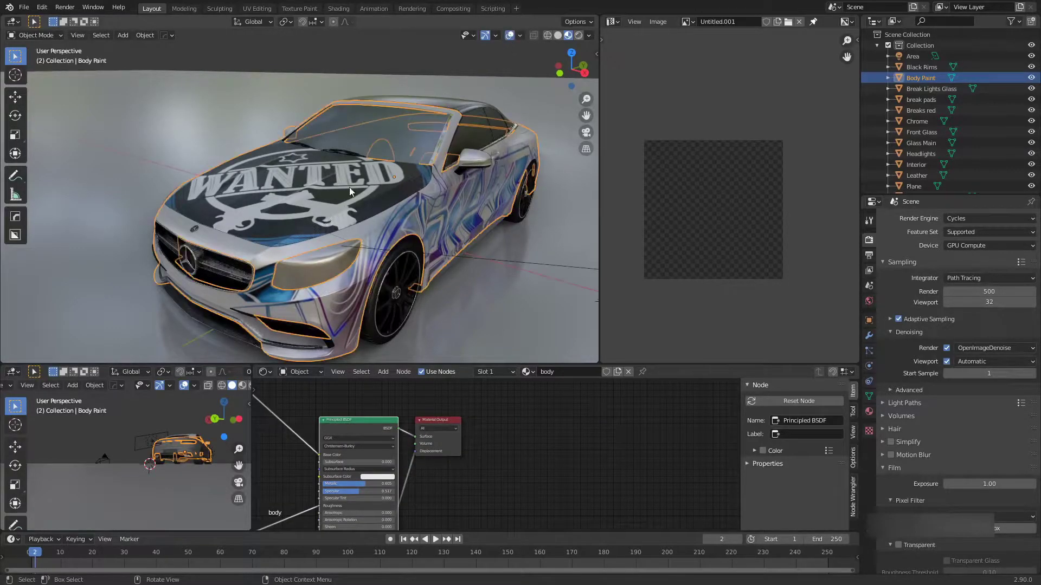
Step: Separate the linked hood geometry from the Body Paint mesh into its own object
{"action": "left_click", "coordinate": [350, 187]}
{"action": "left_click", "coordinate": [336, 194]}
{"action": "key", "text": "Tab"}
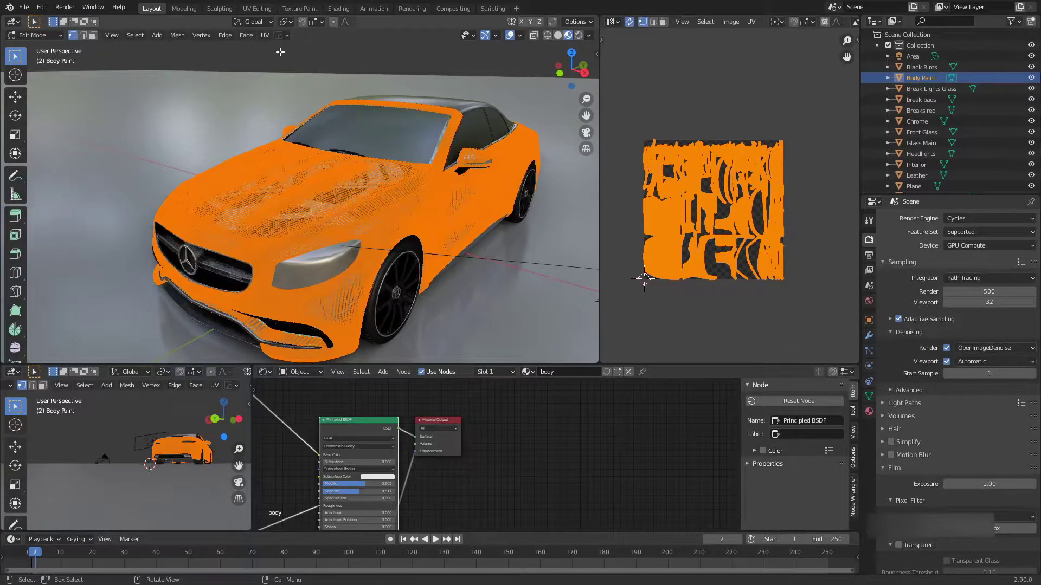
{"action": "key", "text": "alt+a"}
{"action": "key", "text": "l"}
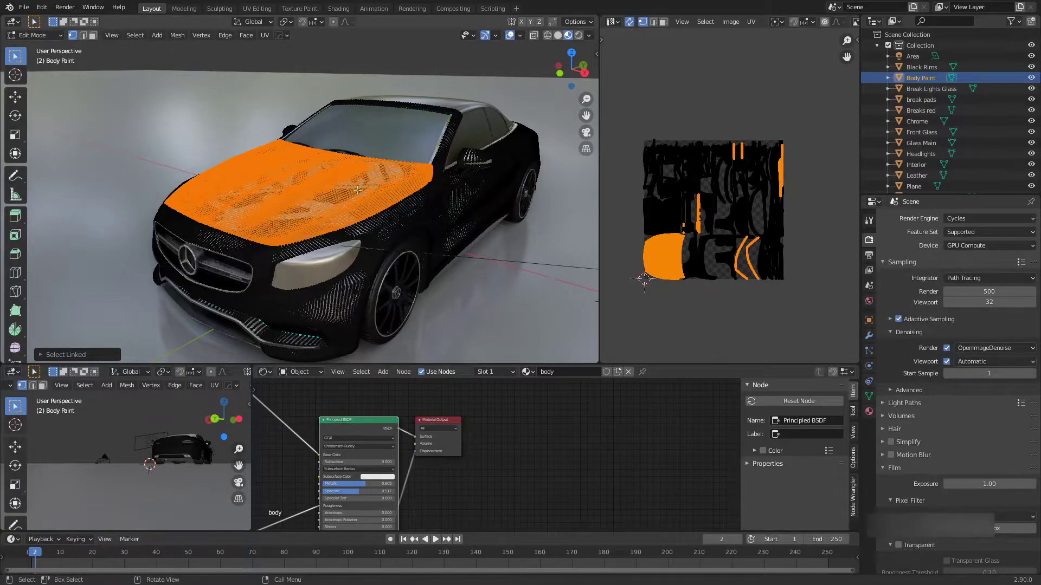
{"action": "key", "text": "p"}
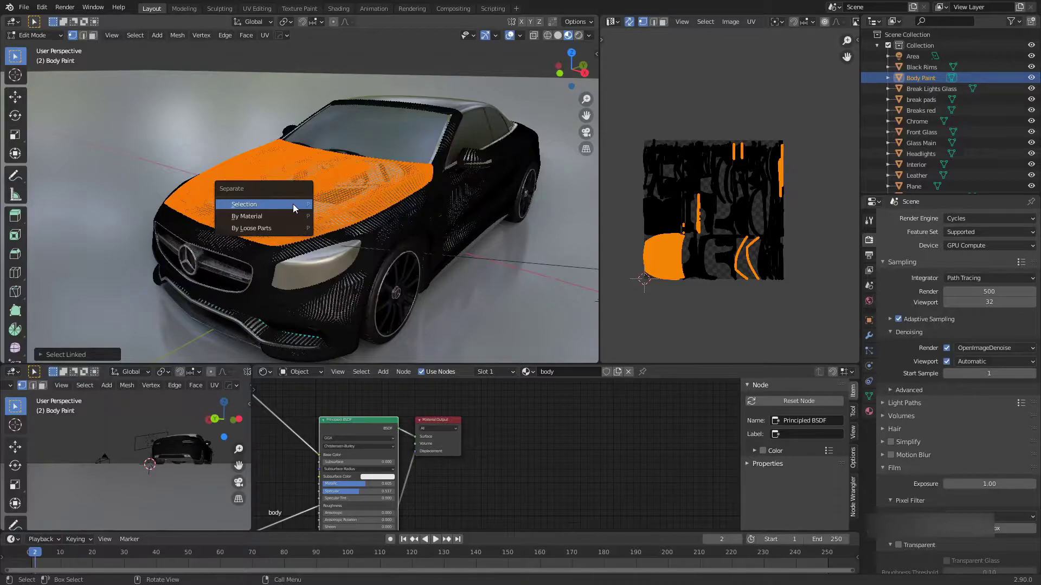
{"action": "left_click", "coordinate": [292, 204]}
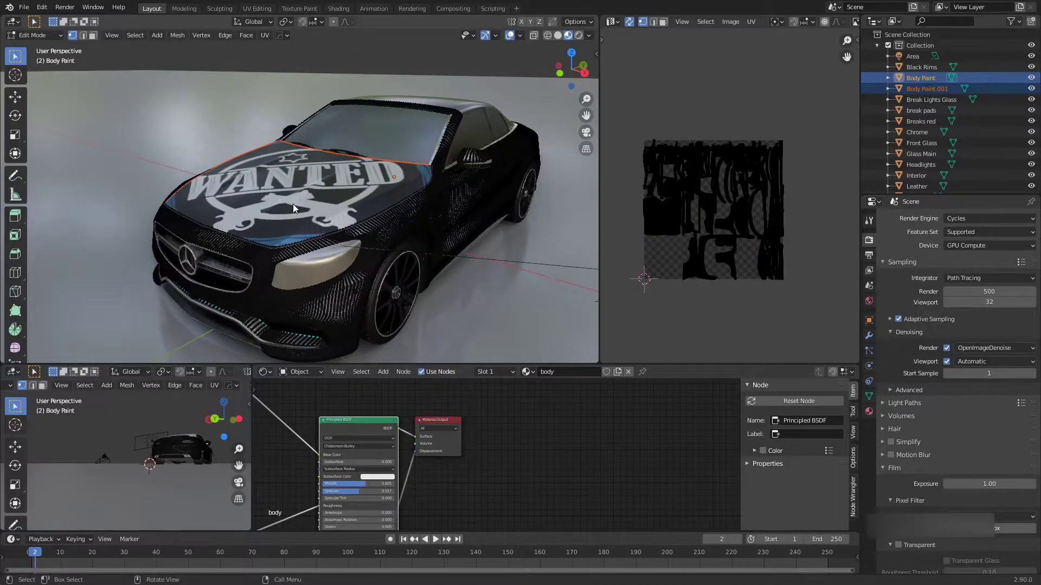
Step: Return to Object Mode and select the separated hood object
{"action": "key", "text": "Tab"}
{"action": "left_click", "coordinate": [307, 203]}
{"action": "mouse_move", "coordinate": [307, 202]}
{"action": "middle_mouse_down"}
{"action": "mouse_move", "coordinate": [329, 232]}
{"action": "mouse_move", "coordinate": [450, 226]}
{"action": "mouse_move", "coordinate": [336, 233]}
{"action": "mouse_move", "coordinate": [329, 250]}
{"action": "middle_mouse_up"}
{"action": "scroll", "coordinate": [338, 236], "scroll_direction": "up", "scroll_amount": 5}
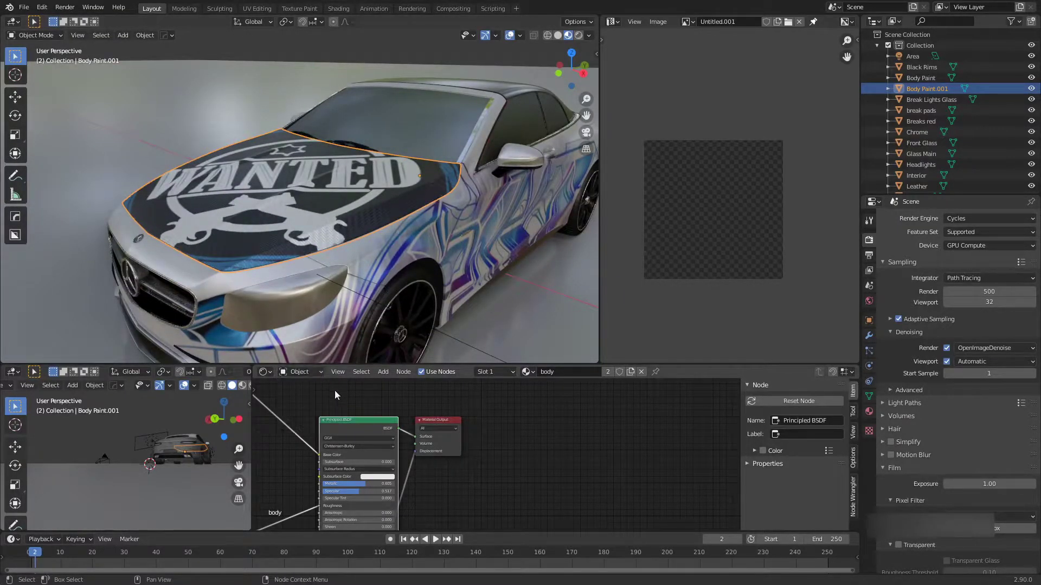
Step: Examine the node tree of the hood's body material, box-selecting its mapping and texture nodes
{"action": "scroll", "coordinate": [414, 431], "scroll_direction": "down", "scroll_amount": 3}
{"action": "scroll", "coordinate": [413, 431], "scroll_direction": "down", "scroll_amount": 4}
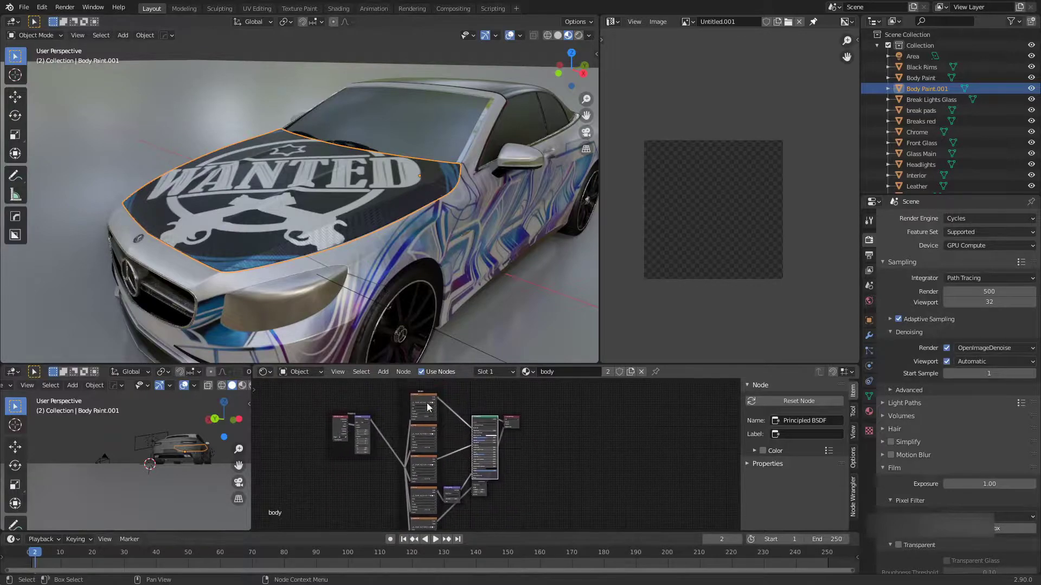
{"action": "mouse_move", "coordinate": [439, 457]}
{"action": "middle_mouse_down"}
{"action": "mouse_move", "coordinate": [444, 433]}
{"action": "mouse_move", "coordinate": [420, 432]}
{"action": "mouse_move", "coordinate": [422, 447]}
{"action": "middle_mouse_up"}
{"action": "scroll", "coordinate": [434, 473], "scroll_direction": "down", "scroll_amount": 4}
{"action": "scroll", "coordinate": [400, 415], "scroll_direction": "down", "scroll_amount": 3}
{"action": "left_click_drag", "start_coordinate": [382, 405], "coordinate": [454, 509]}
{"action": "left_click_drag", "start_coordinate": [454, 508], "coordinate": [462, 518]}
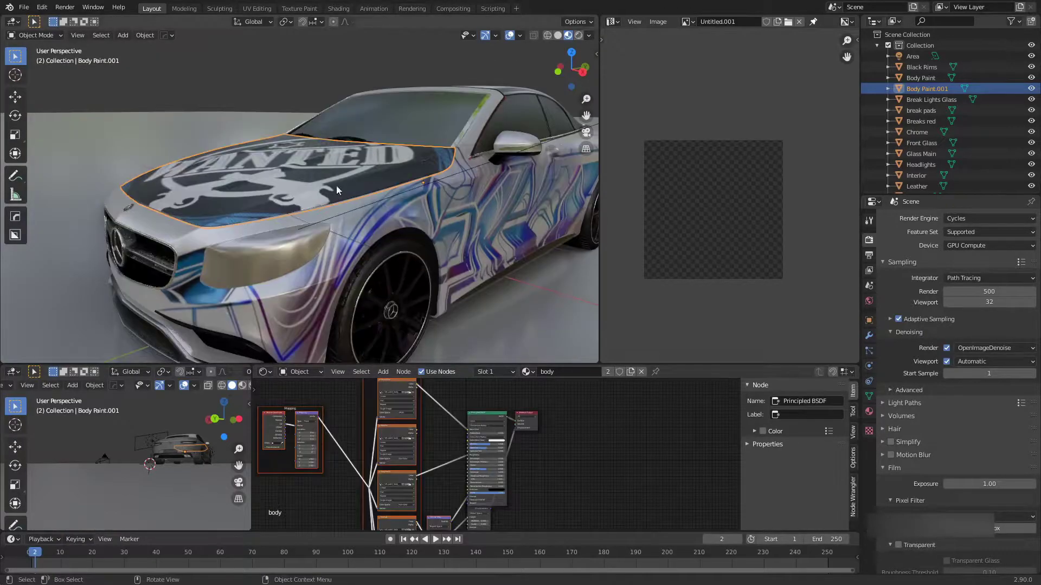
Step: Remove the body material slot from the hood and assign a new material in a fresh slot
{"action": "left_click", "coordinate": [320, 177]}
{"action": "left_click", "coordinate": [292, 177]}
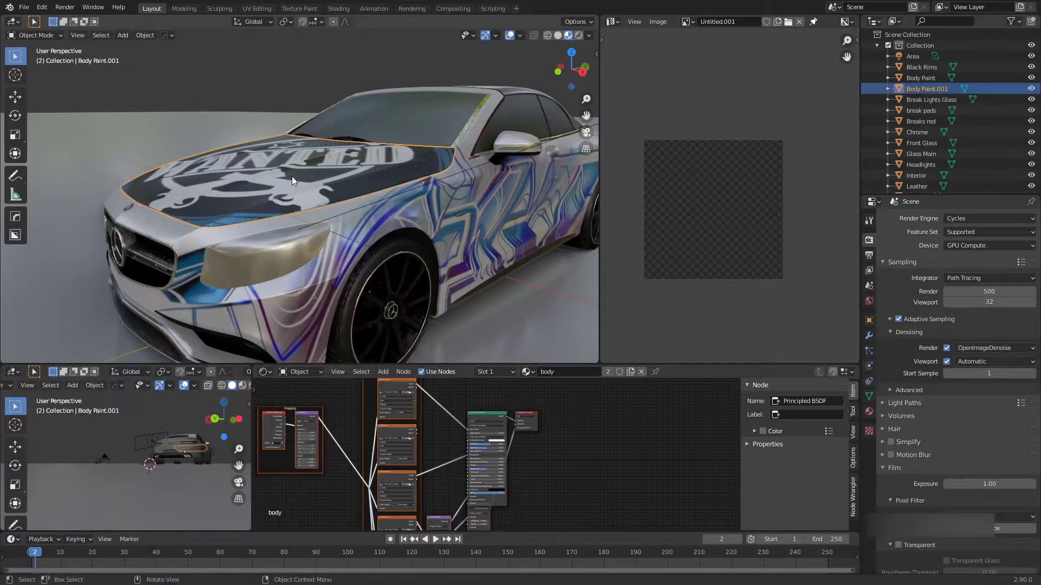
{"action": "left_click", "coordinate": [869, 412]}
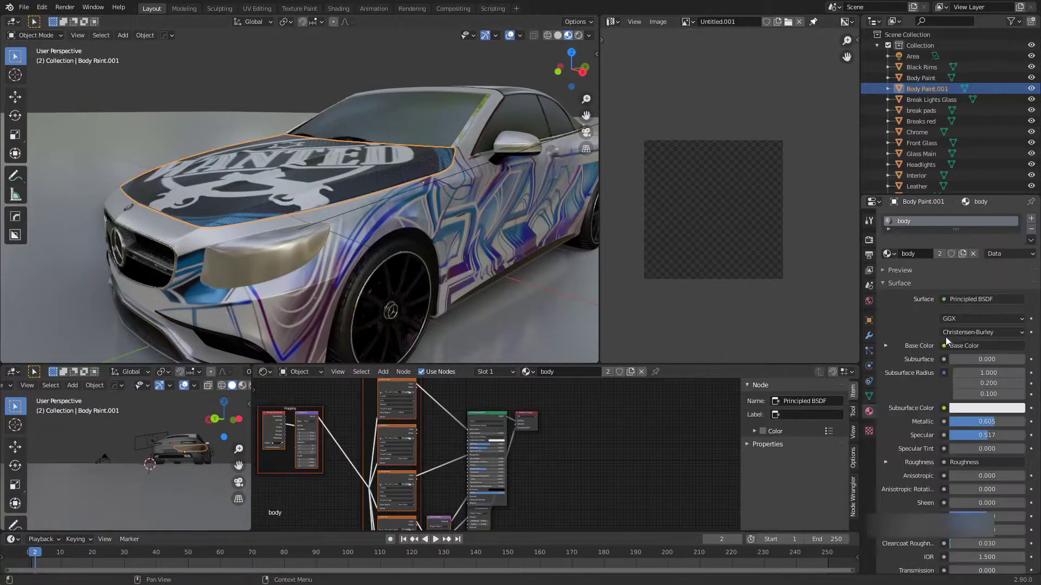
{"action": "left_click", "coordinate": [1031, 232]}
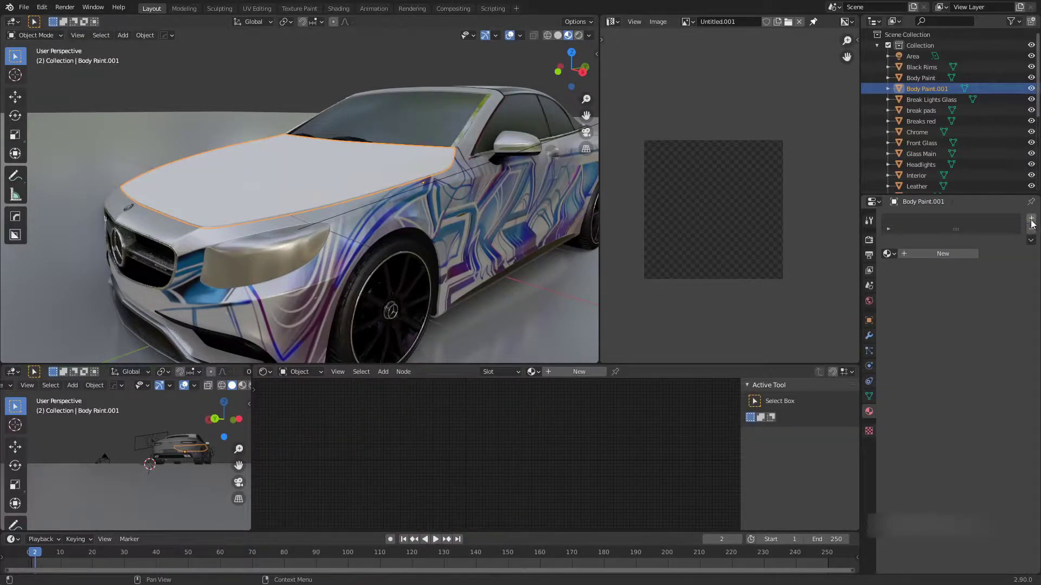
{"action": "left_click", "coordinate": [1031, 219]}
{"action": "left_click", "coordinate": [935, 250]}
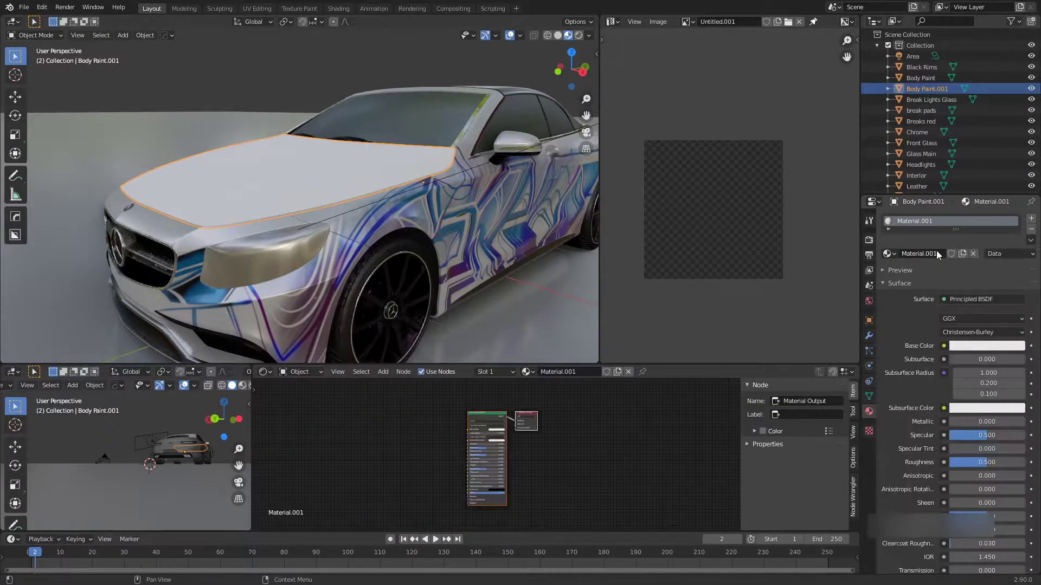
Step: Examine the hood with its plain new material from several angles around the front of the car
{"action": "left_click", "coordinate": [488, 414]}
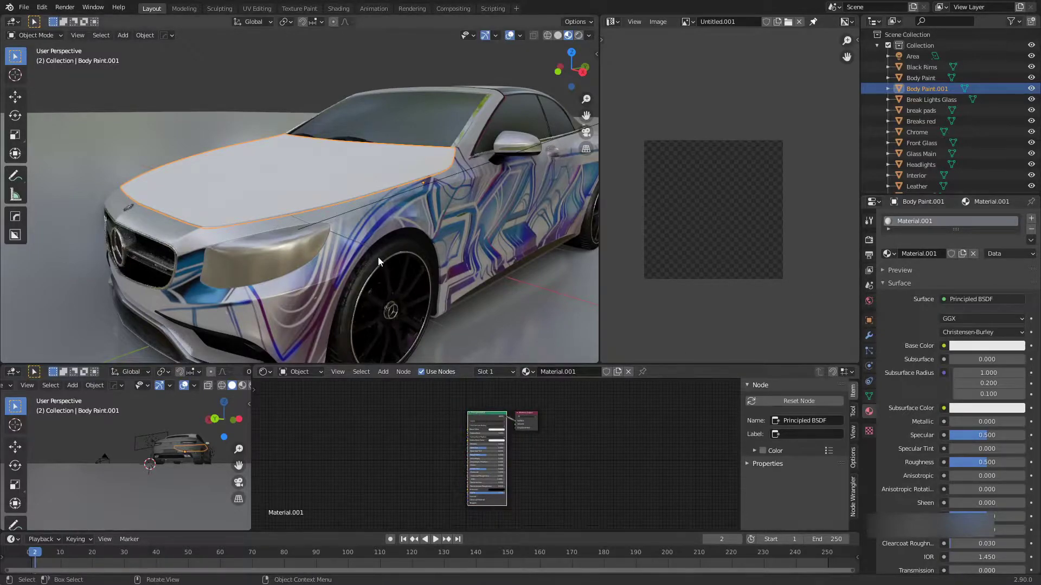
{"action": "mouse_move", "coordinate": [412, 282]}
{"action": "middle_mouse_down"}
{"action": "mouse_move", "coordinate": [362, 266]}
{"action": "mouse_move", "coordinate": [443, 240]}
{"action": "mouse_move", "coordinate": [328, 230]}
{"action": "mouse_move", "coordinate": [340, 261]}
{"action": "mouse_move", "coordinate": [369, 225]}
{"action": "mouse_move", "coordinate": [390, 225]}
{"action": "mouse_move", "coordinate": [361, 227]}
{"action": "mouse_move", "coordinate": [381, 227]}
{"action": "middle_mouse_up"}
{"action": "left_click", "coordinate": [291, 86]}
{"action": "scroll", "coordinate": [389, 226], "scroll_direction": "up", "scroll_amount": 2}
{"action": "left_click", "coordinate": [314, 193]}
{"action": "scroll", "coordinate": [383, 259], "scroll_direction": "down", "scroll_amount": 6}
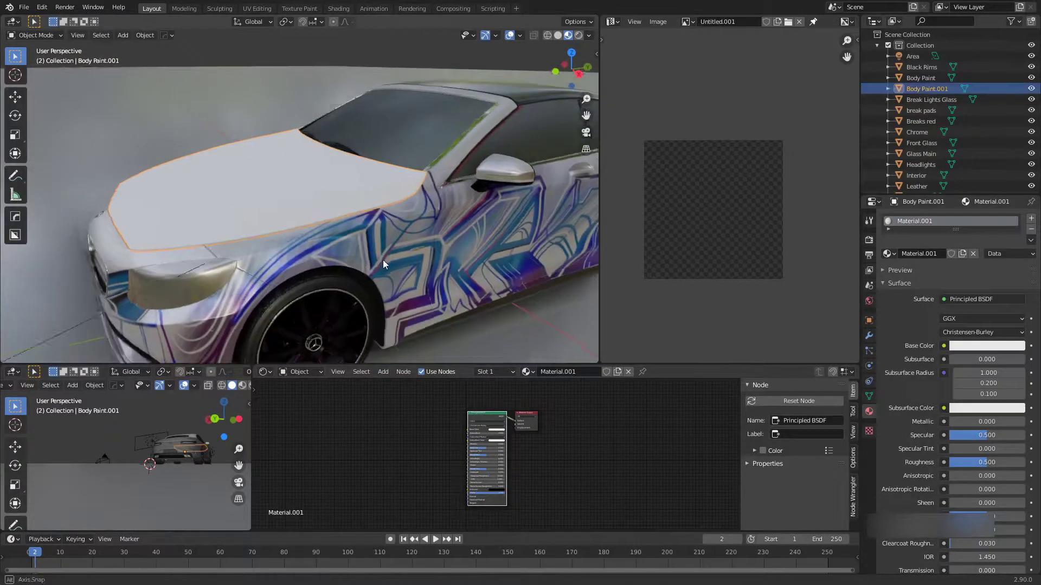
{"action": "scroll", "coordinate": [323, 223], "scroll_direction": "up", "scroll_amount": 5}
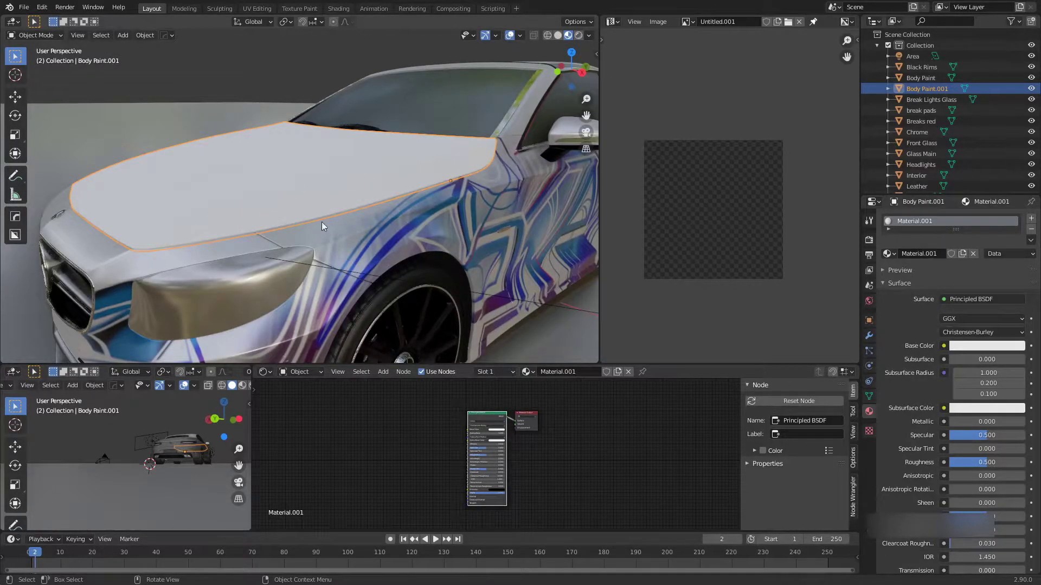
{"action": "scroll", "coordinate": [454, 454], "scroll_direction": "up", "scroll_amount": 3}
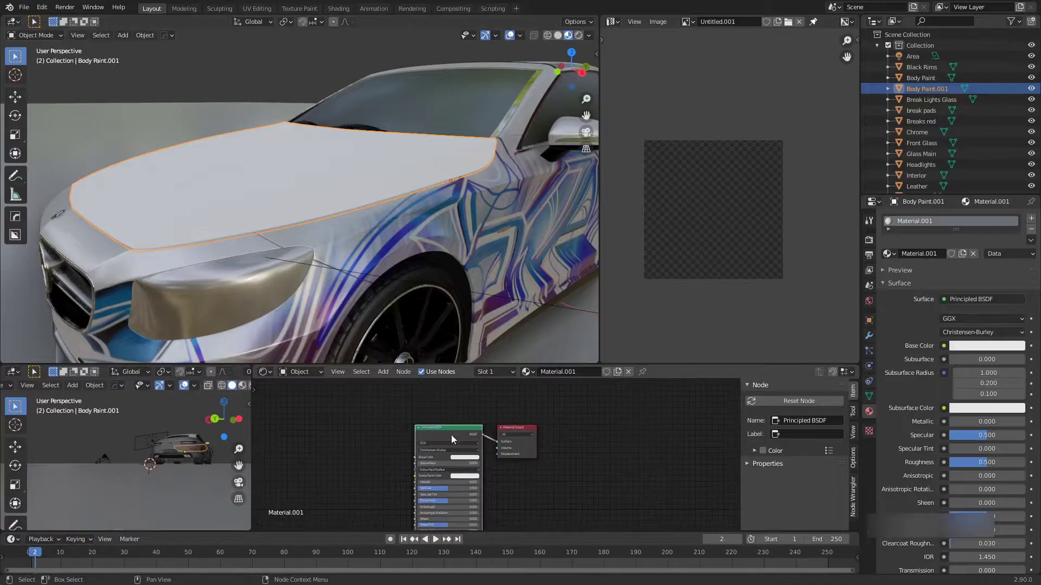
{"action": "middle_click_drag", "start_coordinate": [425, 300], "coordinate": [367, 227]}
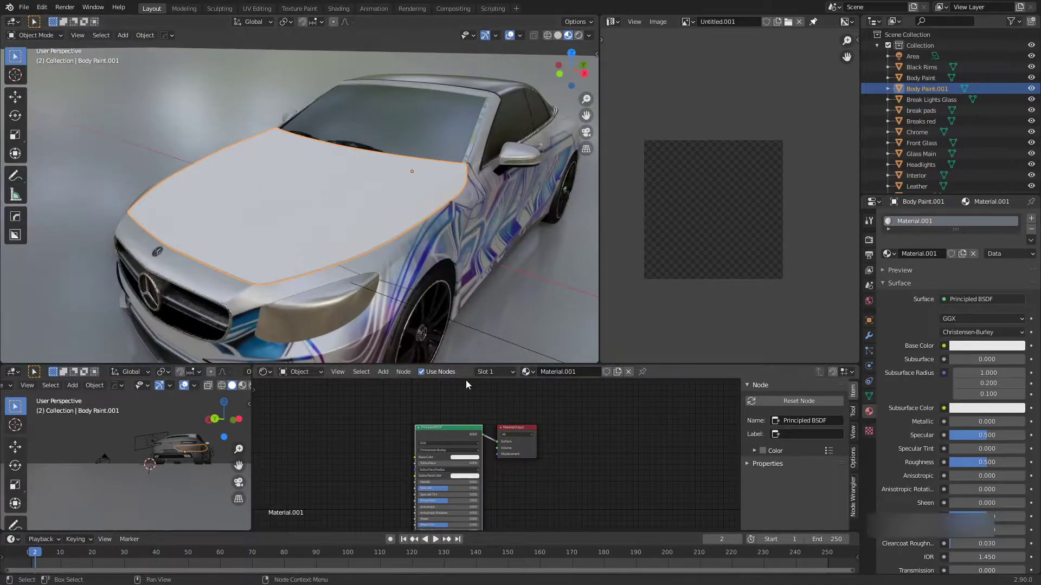
Step: Darken the Base Color of the hood's new material to dark grey
{"action": "scroll", "coordinate": [477, 412], "scroll_direction": "up", "scroll_amount": 2}
{"action": "left_click", "coordinate": [452, 423]}
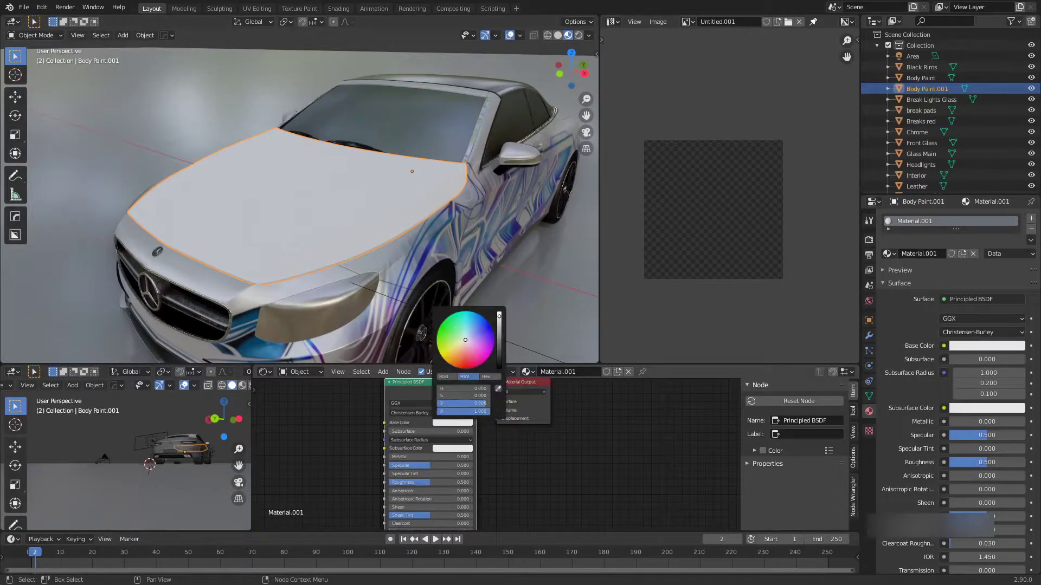
{"action": "left_click_drag", "start_coordinate": [499, 317], "coordinate": [496, 353]}
Step: Set the hood material's Metallic to 1.000 and its Roughness to 0.436
{"action": "scroll", "coordinate": [512, 438], "scroll_direction": "up", "scroll_amount": 5}
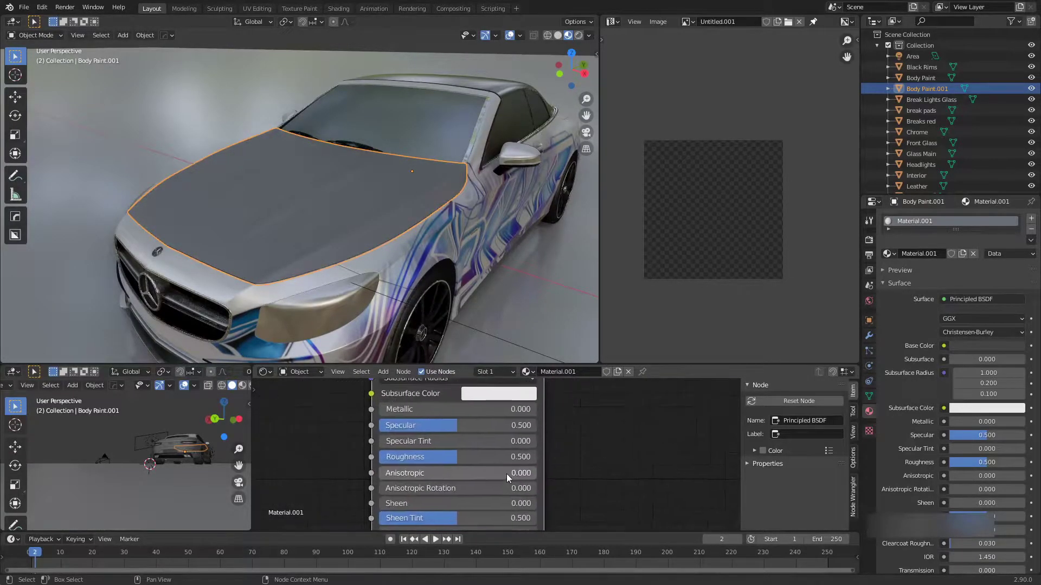
{"action": "middle_click_drag", "start_coordinate": [432, 418], "coordinate": [437, 428]}
{"action": "left_click_drag", "start_coordinate": [437, 420], "coordinate": [594, 420]}
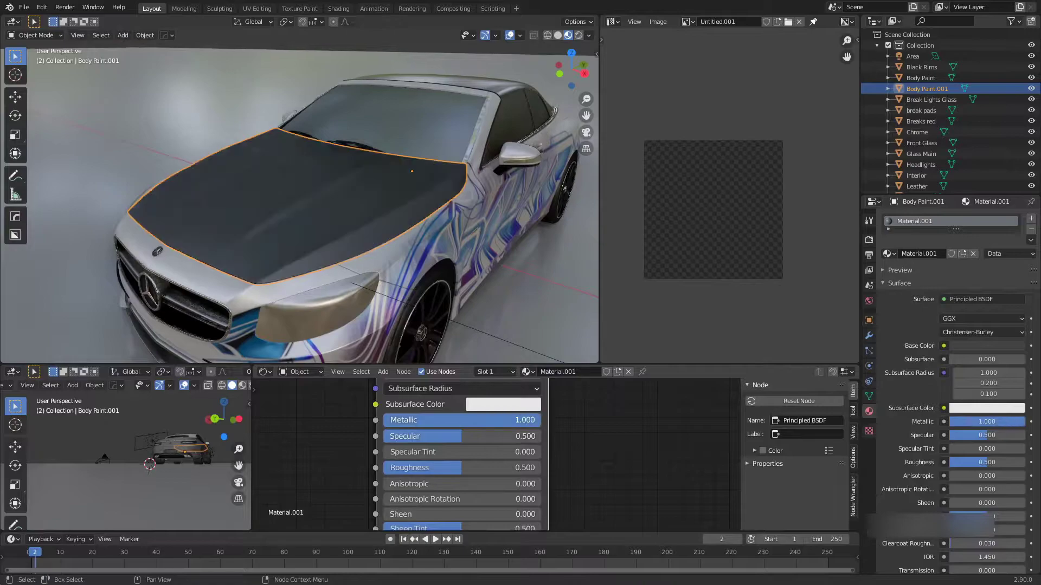
{"action": "scroll", "coordinate": [464, 452], "scroll_direction": "up", "scroll_amount": 2}
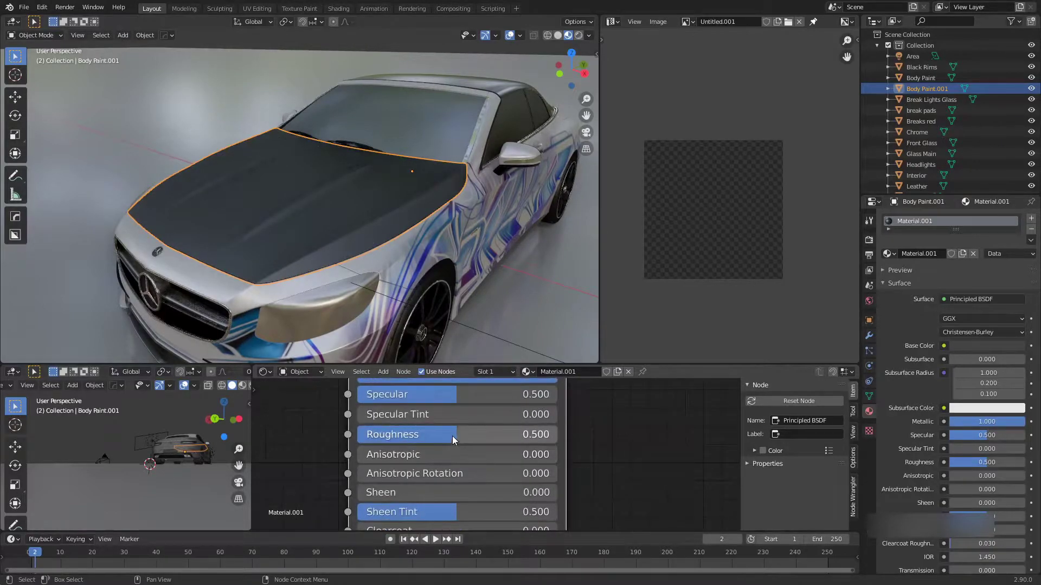
{"action": "mouse_move", "coordinate": [452, 436]}
{"action": "left_mouse_down"}
{"action": "mouse_move", "coordinate": [425, 436]}
{"action": "mouse_move", "coordinate": [444, 436]}
{"action": "left_mouse_up"}
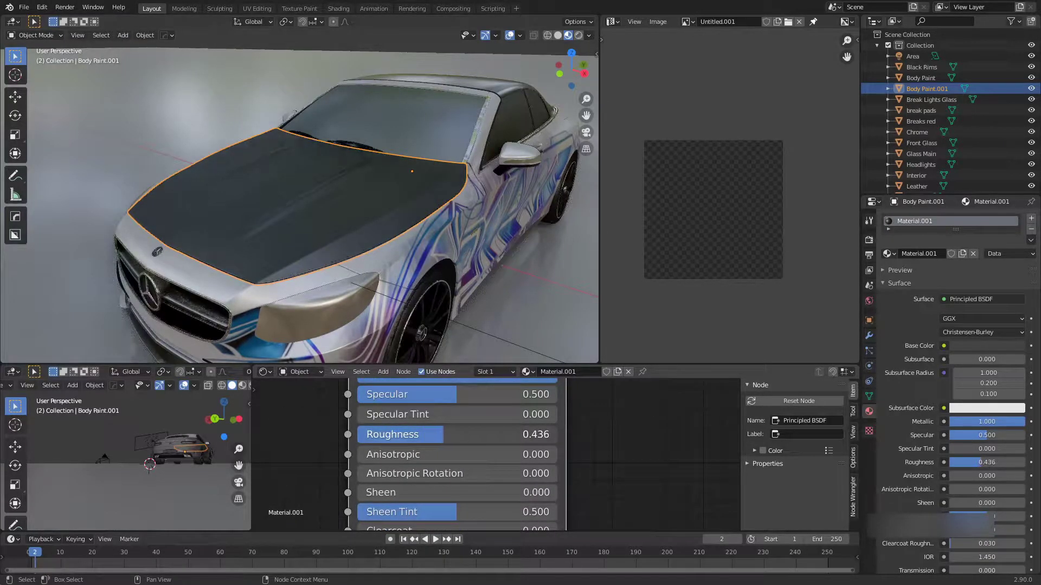
Step: Set the hood material's Clearcoat to 1.000
{"action": "middle_click_drag", "start_coordinate": [446, 494], "coordinate": [456, 434]}
{"action": "middle_click_drag", "start_coordinate": [451, 512], "coordinate": [464, 407]}
{"action": "middle_click_drag", "start_coordinate": [446, 440], "coordinate": [448, 404]}
{"action": "middle_click_drag", "start_coordinate": [447, 419], "coordinate": [428, 463]}
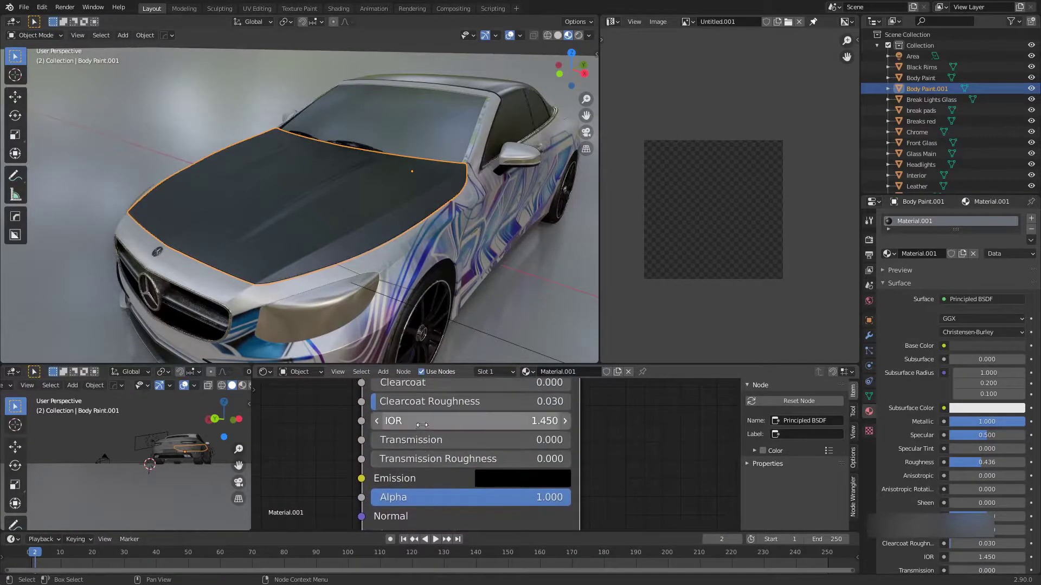
{"action": "scroll", "coordinate": [422, 425], "scroll_direction": "up", "scroll_amount": 2, "text": "shift"}
{"action": "left_click_drag", "start_coordinate": [412, 408], "coordinate": [519, 415]}
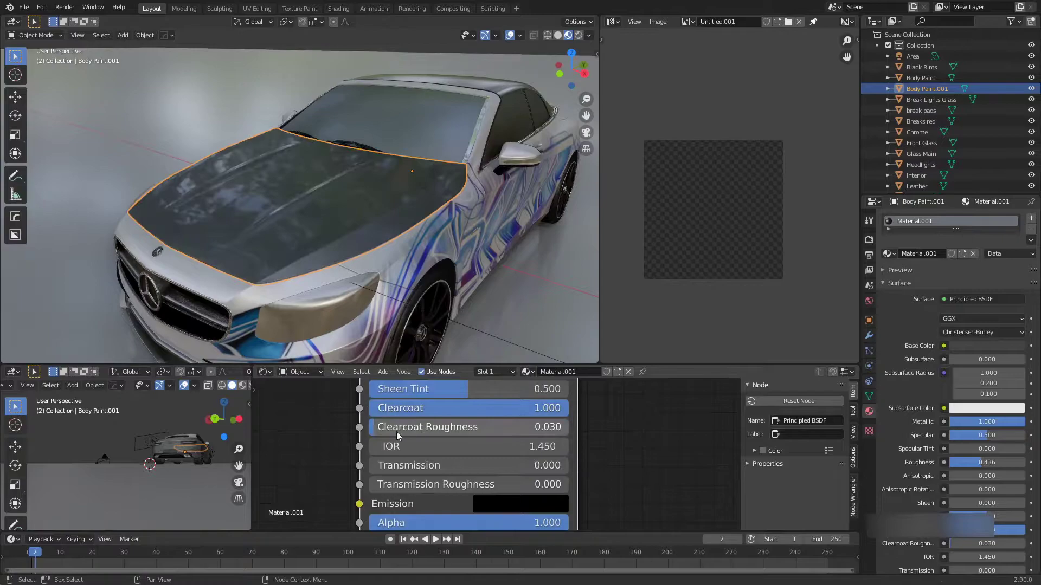
{"action": "middle_click_drag", "start_coordinate": [381, 295], "coordinate": [336, 254]}
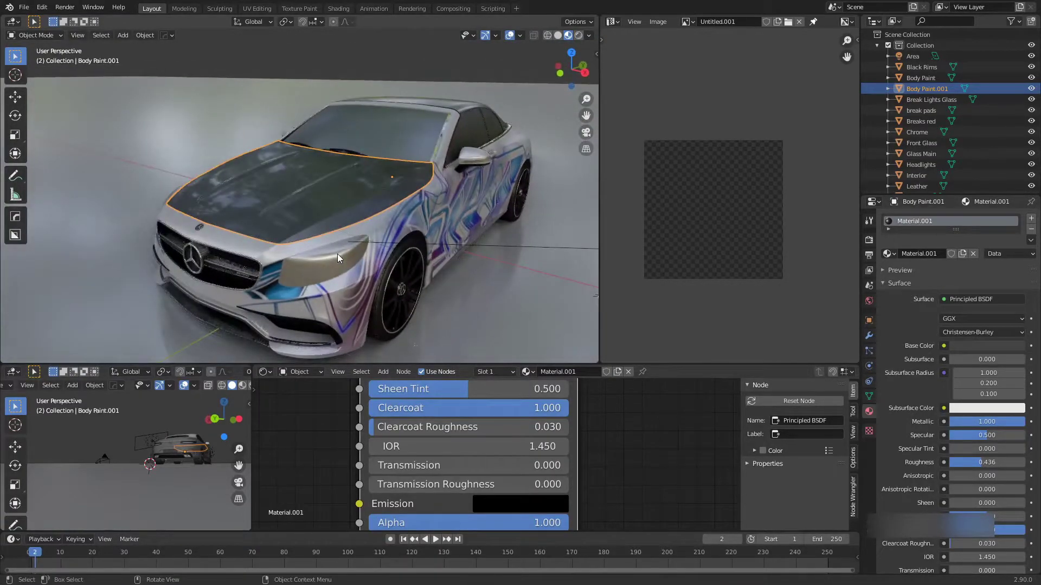
Step: Add a second material to the hood, naming the first one "car paint" and the second "rough paint"
{"action": "left_click", "coordinate": [1032, 222]}
{"action": "left_click", "coordinate": [931, 278]}
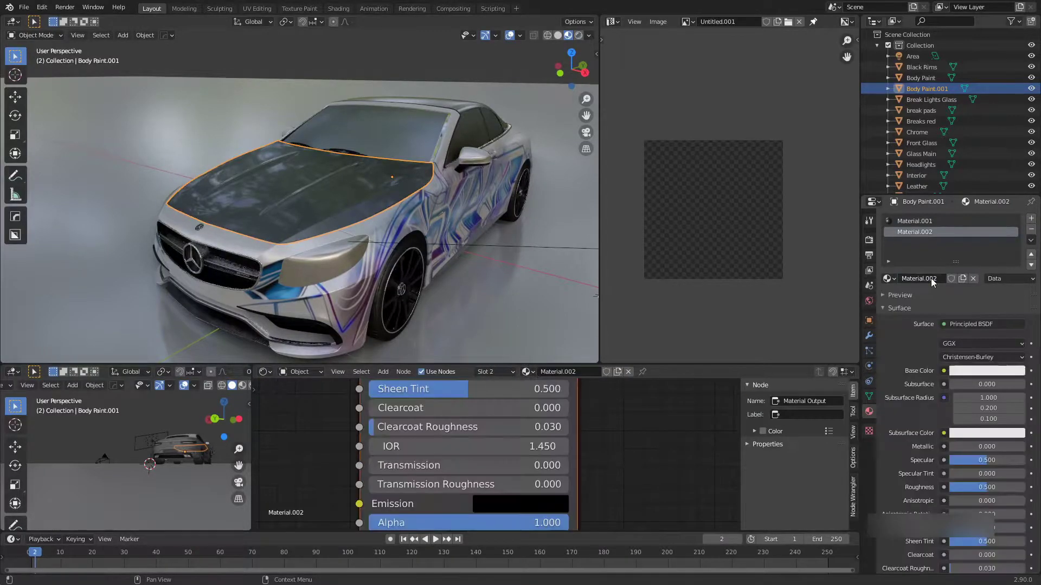
{"action": "left_click", "coordinate": [913, 222]}
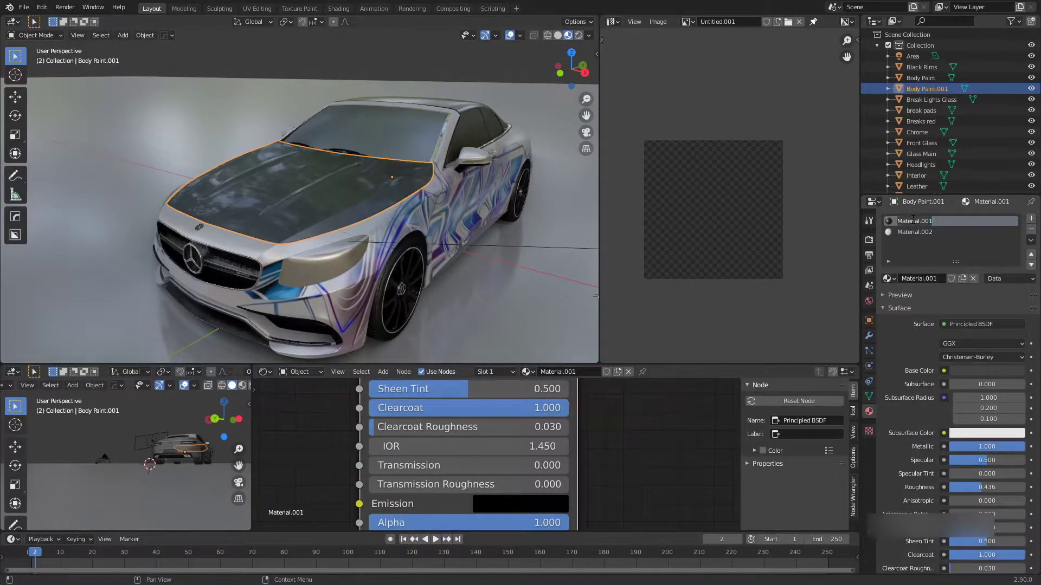
{"action": "type", "text": "car paint"}
{"action": "key", "text": "Return"}
{"action": "left_click", "coordinate": [911, 231]}
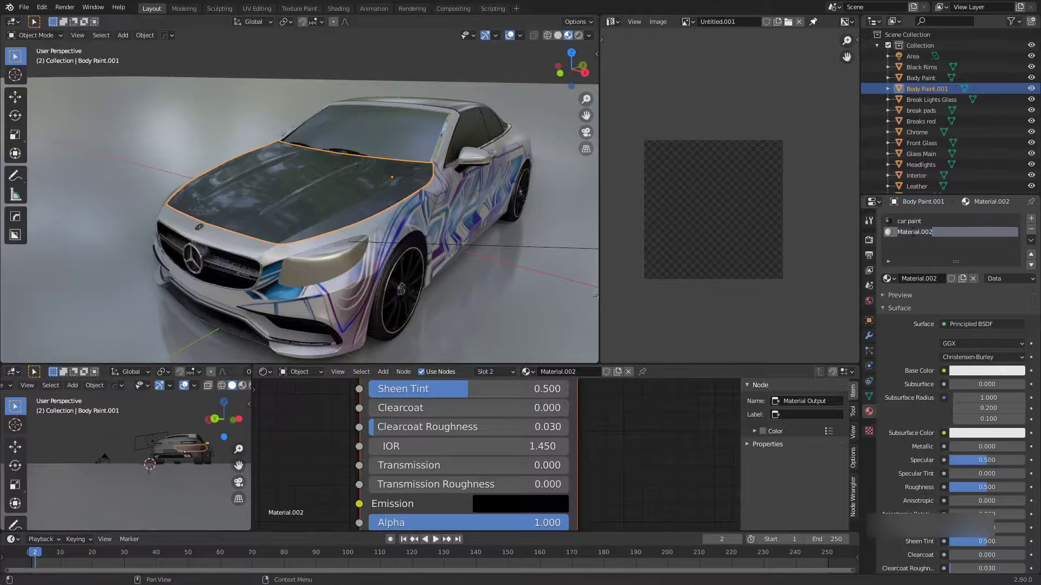
{"action": "type", "text": "rough paint"}
{"action": "key", "text": "Return"}
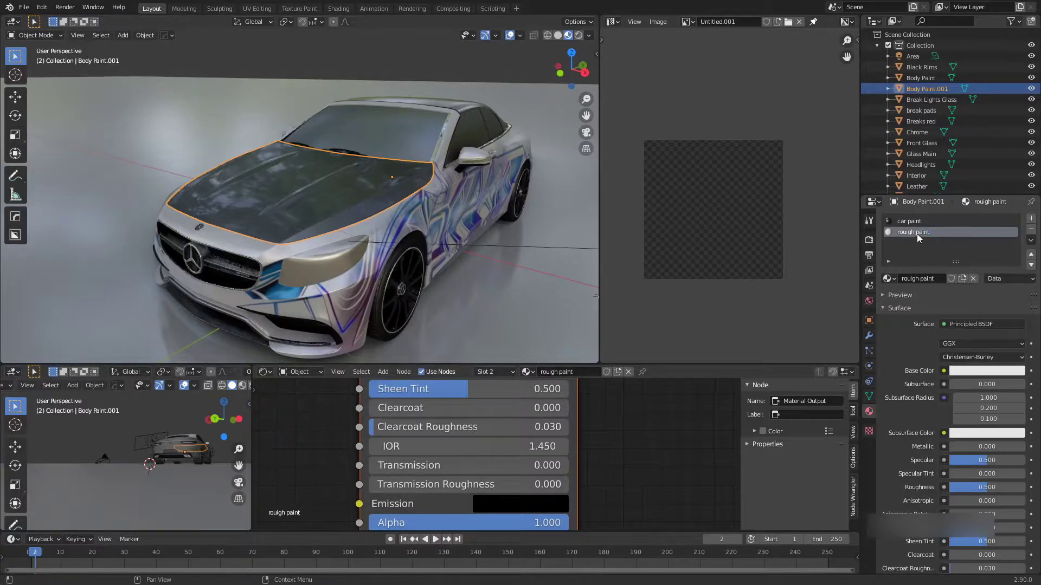
{"action": "scroll", "coordinate": [488, 423], "scroll_direction": "down", "scroll_amount": 5}
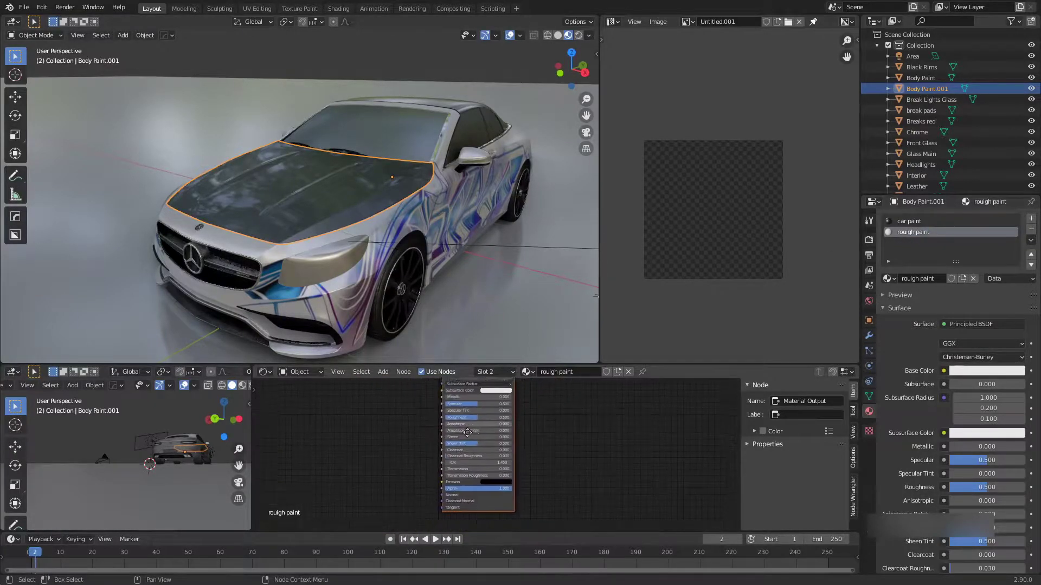
Step: Set the rough paint material's Base Color to a slightly darker light grey and its Metallic to 1.000
{"action": "scroll", "coordinate": [466, 439], "scroll_direction": "up", "scroll_amount": 4}
{"action": "left_click", "coordinate": [452, 413]}
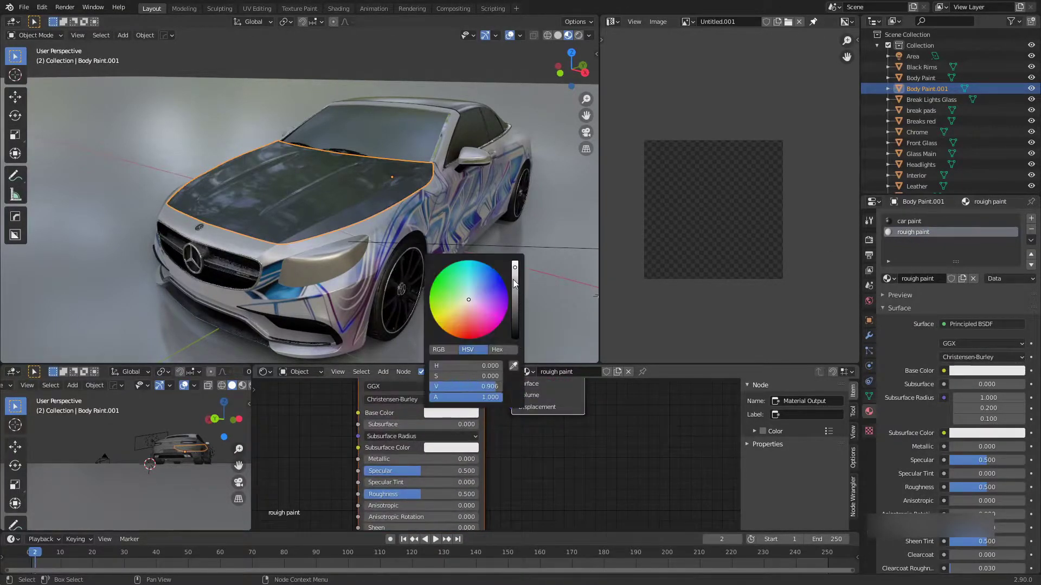
{"action": "left_click_drag", "start_coordinate": [513, 279], "coordinate": [514, 273]}
{"action": "middle_click_drag", "start_coordinate": [428, 460], "coordinate": [444, 440]}
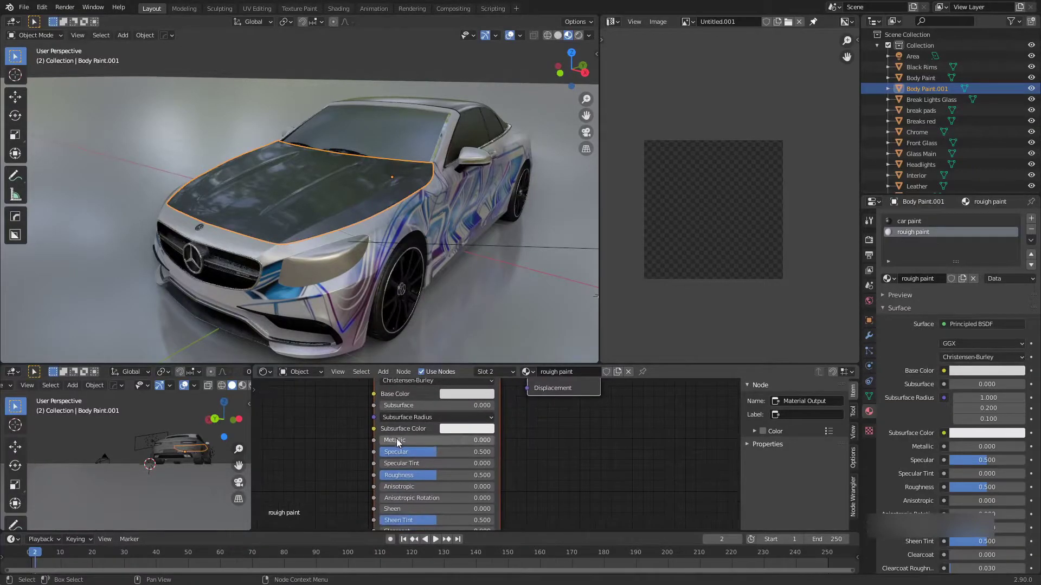
{"action": "left_click_drag", "start_coordinate": [396, 441], "coordinate": [494, 441]}
{"action": "mouse_move", "coordinate": [422, 468]}
{"action": "middle_mouse_down"}
{"action": "mouse_move", "coordinate": [442, 454]}
{"action": "mouse_move", "coordinate": [438, 473]}
{"action": "middle_mouse_up"}
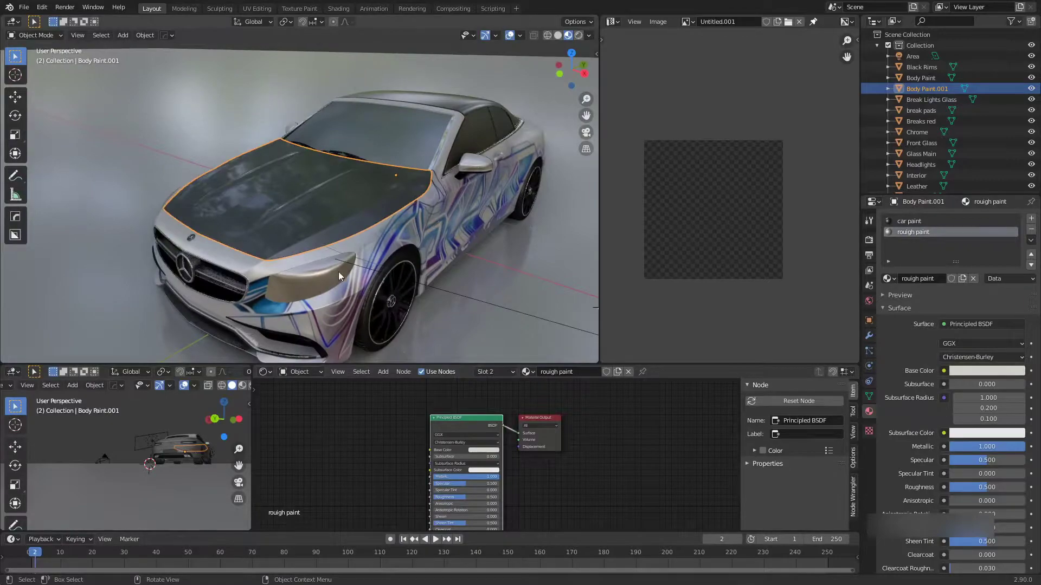
Step: Assign the rough paint material to the entire linked hood mesh
{"action": "scroll", "coordinate": [318, 268], "scroll_direction": "up", "scroll_amount": 2}
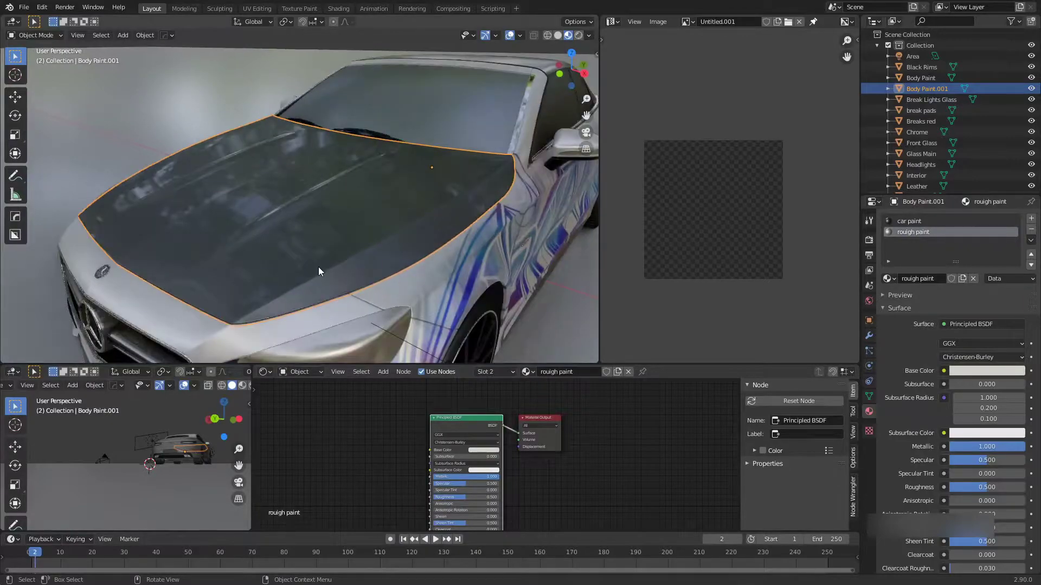
{"action": "scroll", "coordinate": [318, 266], "scroll_direction": "down", "scroll_amount": 3}
{"action": "left_click", "coordinate": [909, 220]}
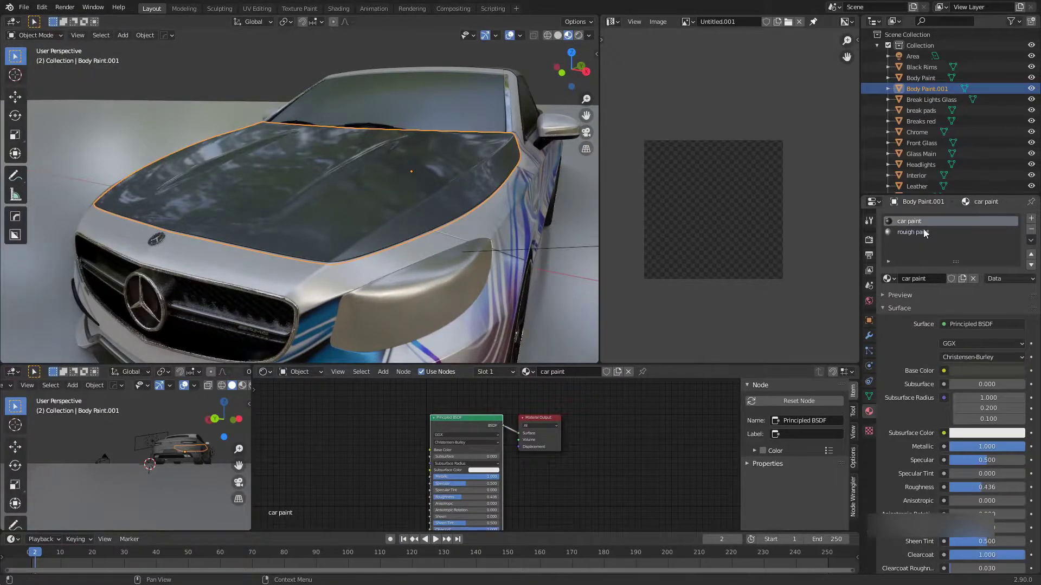
{"action": "left_click", "coordinate": [924, 232]}
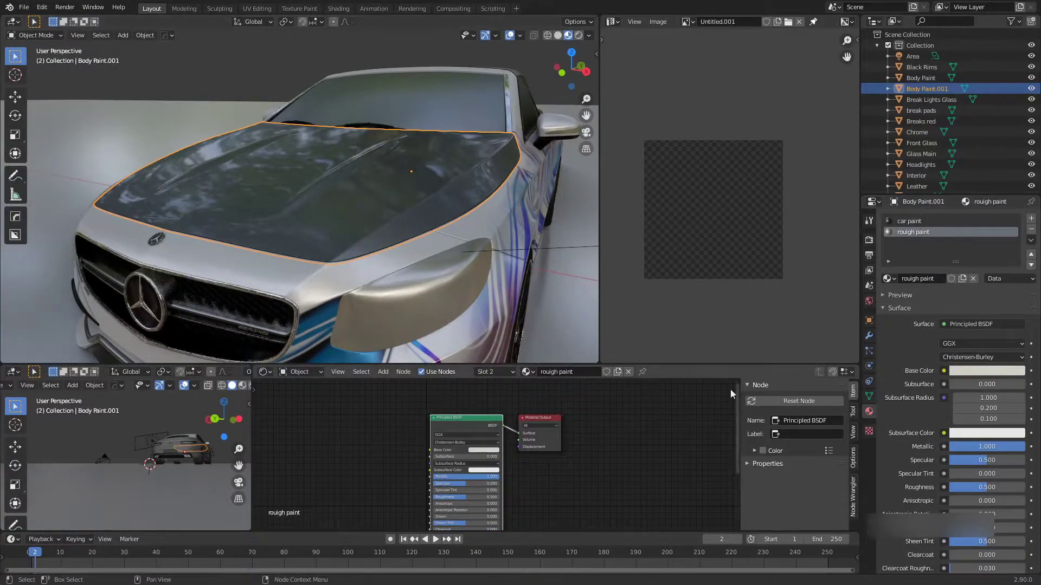
{"action": "scroll", "coordinate": [371, 276], "scroll_direction": "up", "scroll_amount": 2}
{"action": "middle_click_drag", "start_coordinate": [371, 276], "coordinate": [407, 230]}
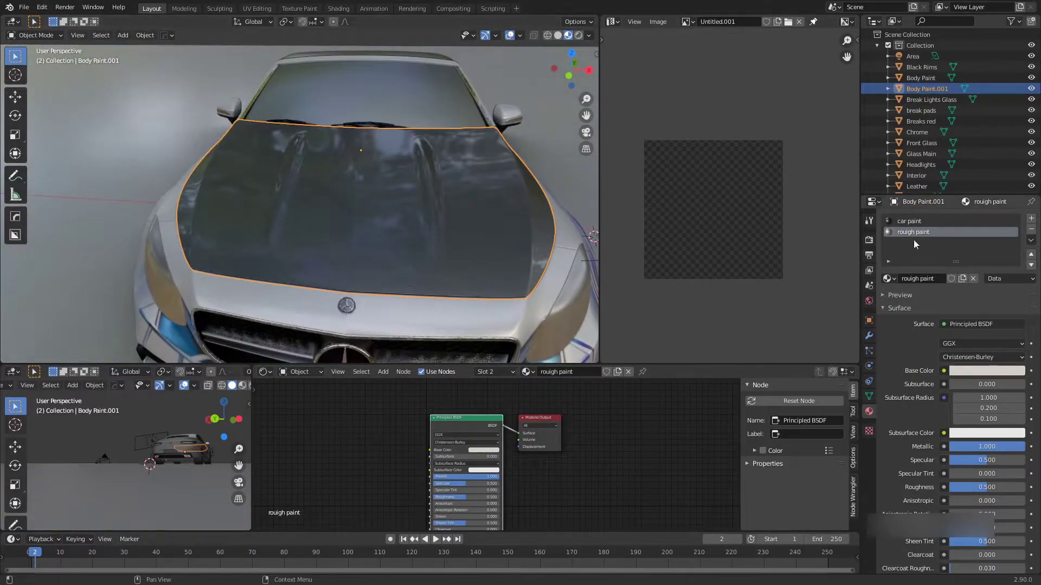
{"action": "middle_click_drag", "start_coordinate": [488, 238], "coordinate": [363, 260]}
{"action": "key", "text": "Tab"}
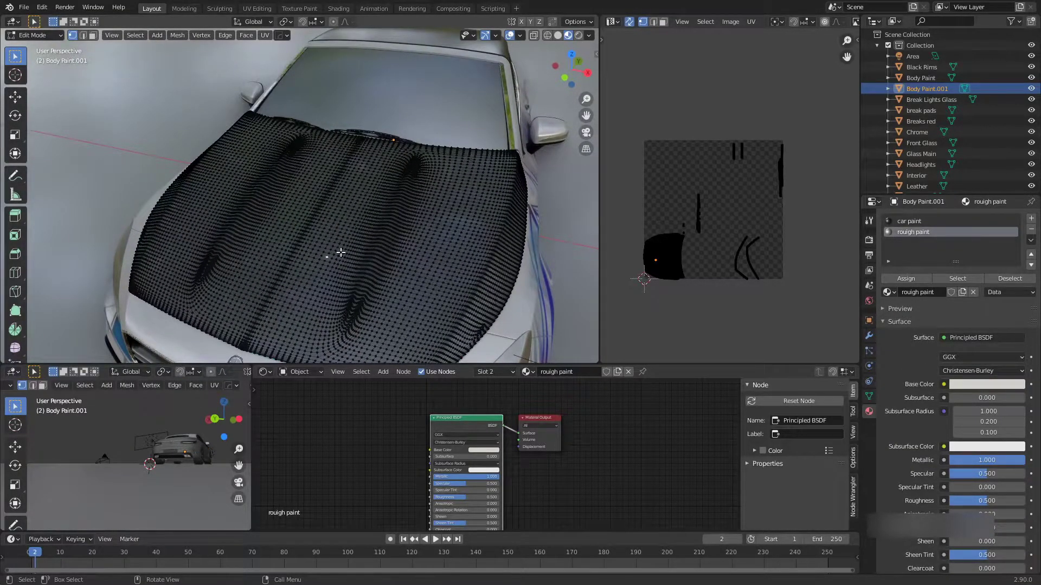
{"action": "key", "text": "l"}
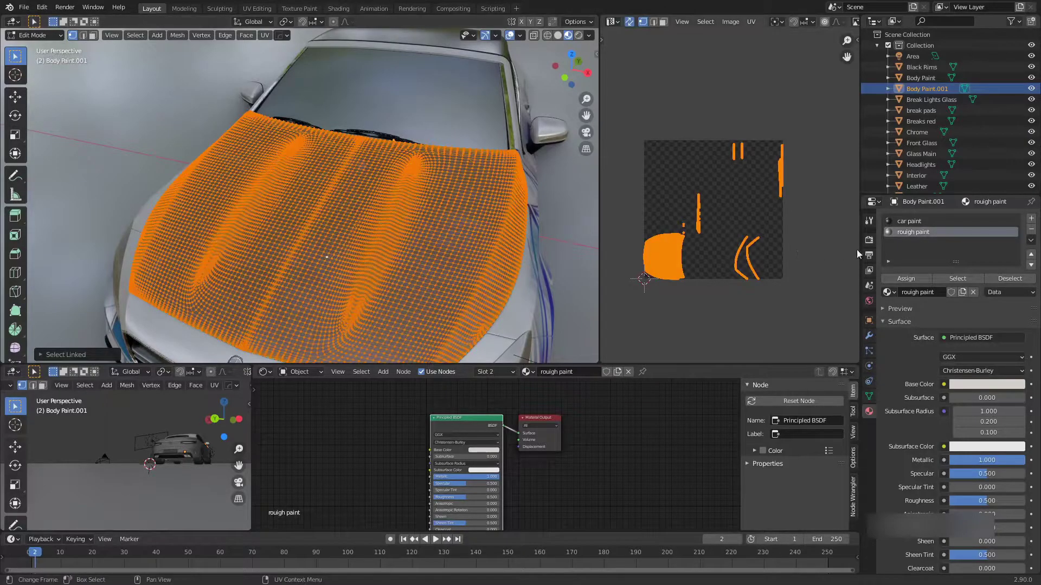
{"action": "left_click", "coordinate": [916, 280]}
{"action": "key", "text": "Tab"}
{"action": "mouse_move", "coordinate": [444, 251]}
{"action": "middle_mouse_down"}
{"action": "mouse_move", "coordinate": [440, 259]}
{"action": "mouse_move", "coordinate": [389, 237]}
{"action": "mouse_move", "coordinate": [287, 228]}
{"action": "middle_mouse_up"}
Step: Set the rough paint material's Roughness to 0.000
{"action": "left_click", "coordinate": [908, 221]}
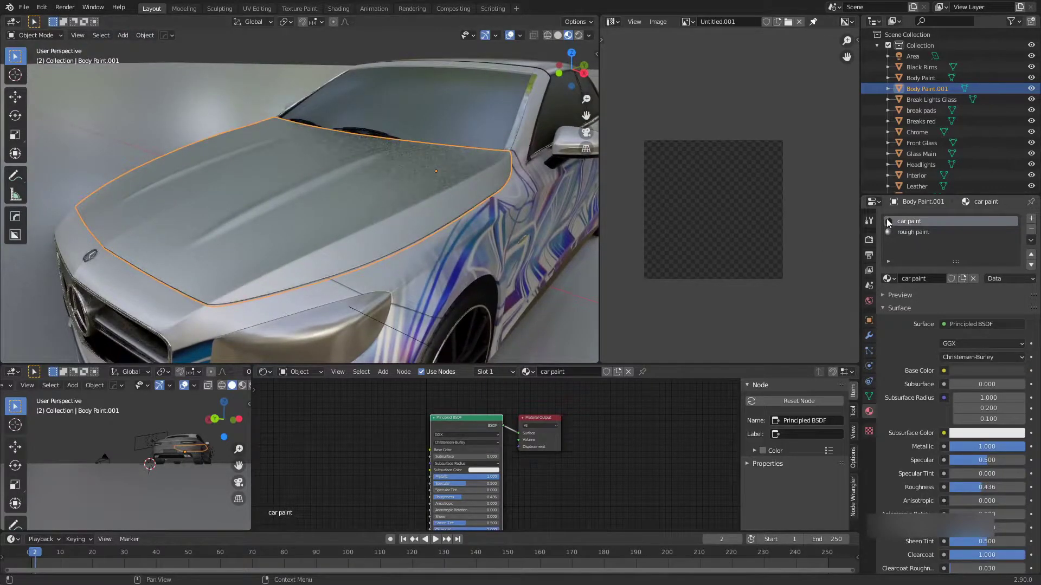
{"action": "left_click", "coordinate": [912, 232]}
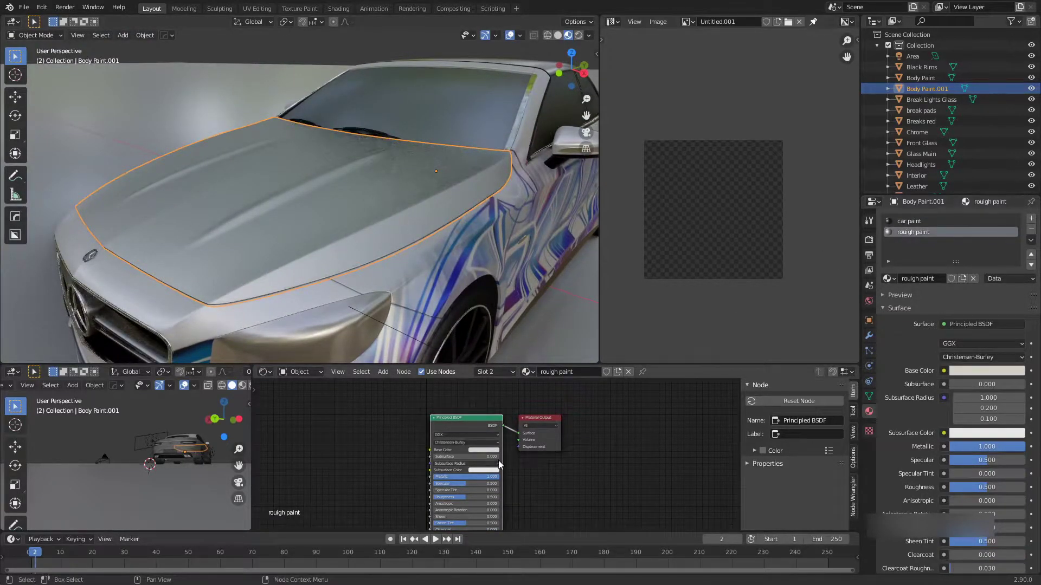
{"action": "scroll", "coordinate": [499, 465], "scroll_direction": "up", "scroll_amount": 4}
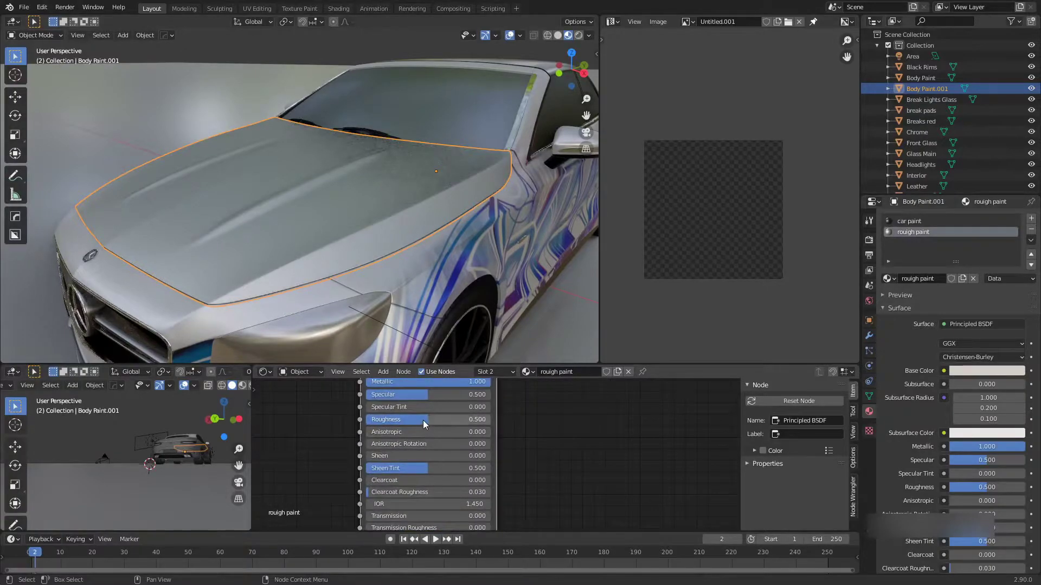
{"action": "left_click_drag", "start_coordinate": [423, 421], "coordinate": [371, 420]}
{"action": "mouse_move", "coordinate": [285, 310]}
{"action": "middle_mouse_down"}
{"action": "mouse_move", "coordinate": [340, 280]}
{"action": "mouse_move", "coordinate": [371, 282]}
{"action": "mouse_move", "coordinate": [313, 271]}
{"action": "mouse_move", "coordinate": [276, 279]}
{"action": "mouse_move", "coordinate": [284, 294]}
{"action": "middle_mouse_up"}
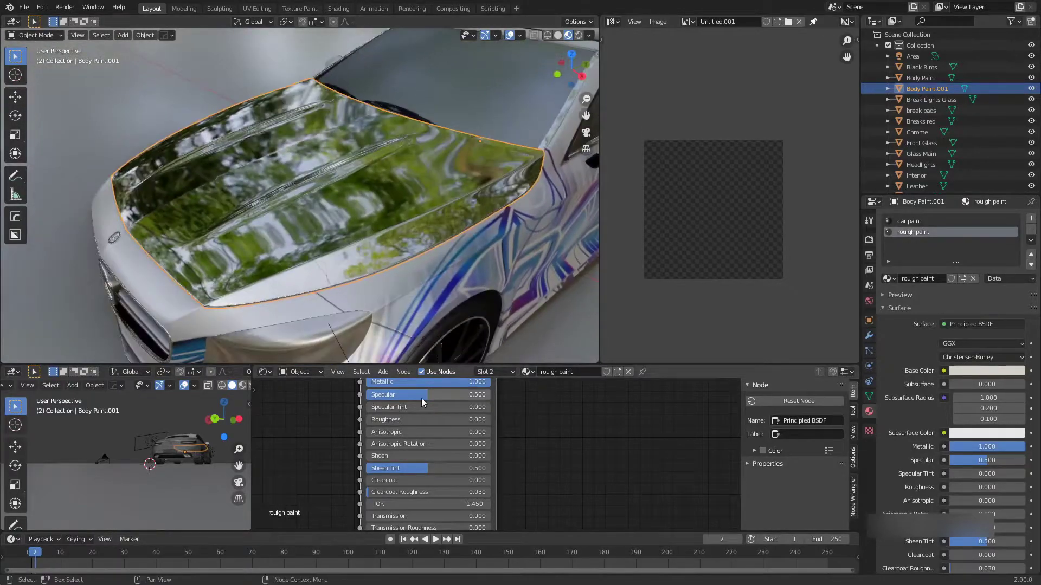
Step: Set the rough paint material's Specular to 0.732
{"action": "middle_click_drag", "start_coordinate": [451, 419], "coordinate": [484, 430]}
{"action": "left_click_drag", "start_coordinate": [460, 418], "coordinate": [428, 418]}
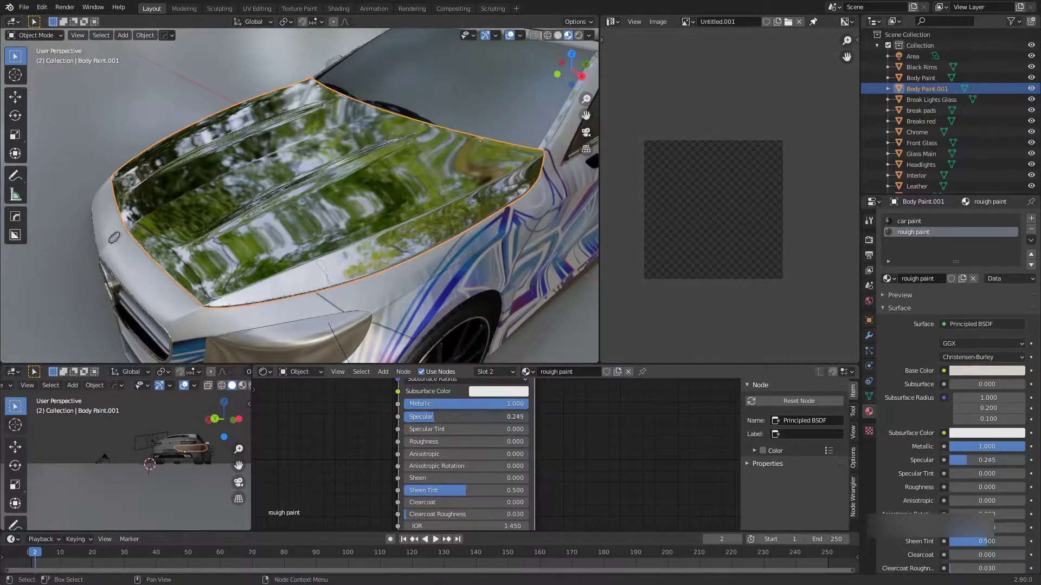
{"action": "middle_click_drag", "start_coordinate": [482, 520], "coordinate": [482, 464]}
{"action": "middle_click_drag", "start_coordinate": [475, 427], "coordinate": [458, 481]}
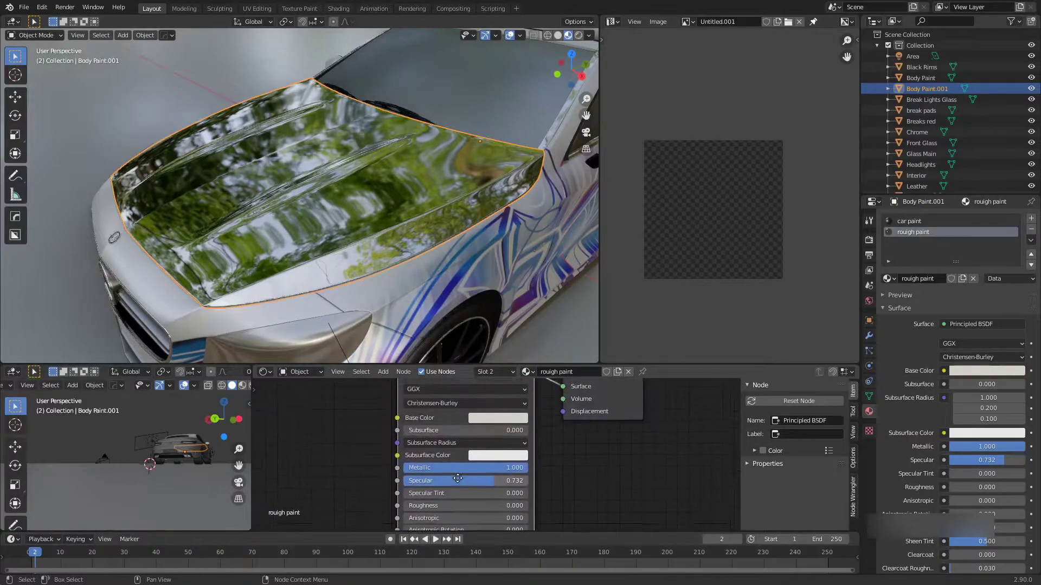
{"action": "scroll", "coordinate": [483, 457], "scroll_direction": "down", "scroll_amount": 2}
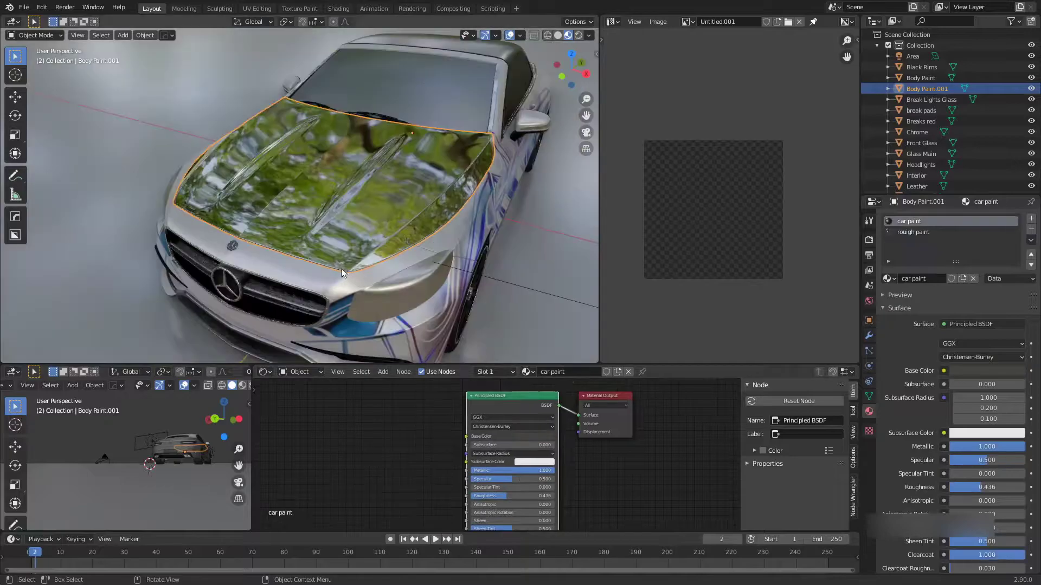
Step: Examine the hood's reflective finish from the front without its selection outline
{"action": "middle_click_drag", "start_coordinate": [340, 269], "coordinate": [298, 268]}
{"action": "left_click", "coordinate": [299, 268]}
{"action": "scroll", "coordinate": [299, 266], "scroll_direction": "down", "scroll_amount": 3}
{"action": "left_click", "coordinate": [229, 153]}
{"action": "middle_click_drag", "start_coordinate": [310, 226], "coordinate": [354, 230]}
{"action": "scroll", "coordinate": [376, 240], "scroll_direction": "up", "scroll_amount": 3}
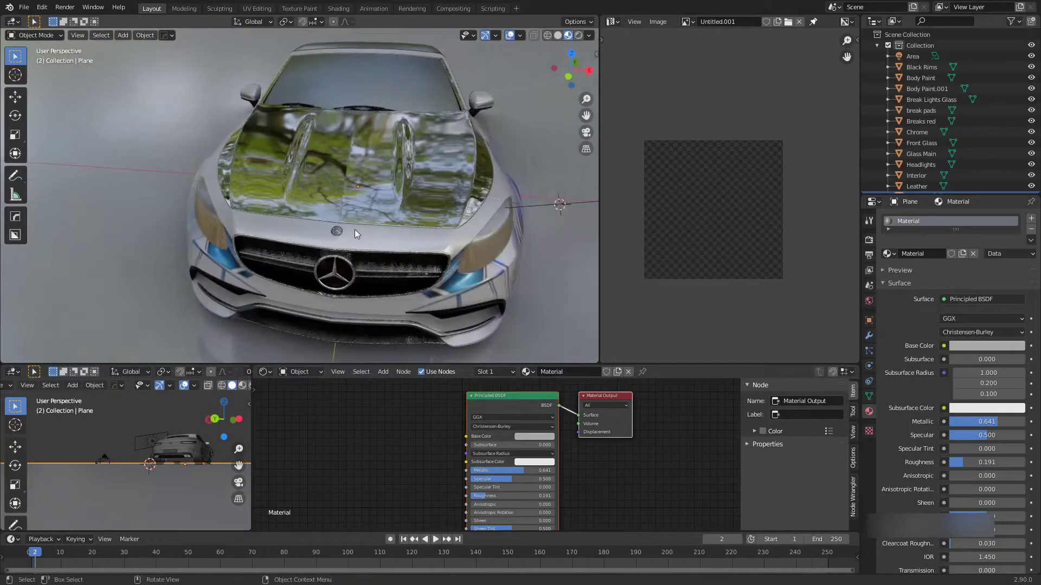
Step: Select the hood and, in Edit Mode, pick the face loop running along its thin outer rim
{"action": "left_click", "coordinate": [432, 203]}
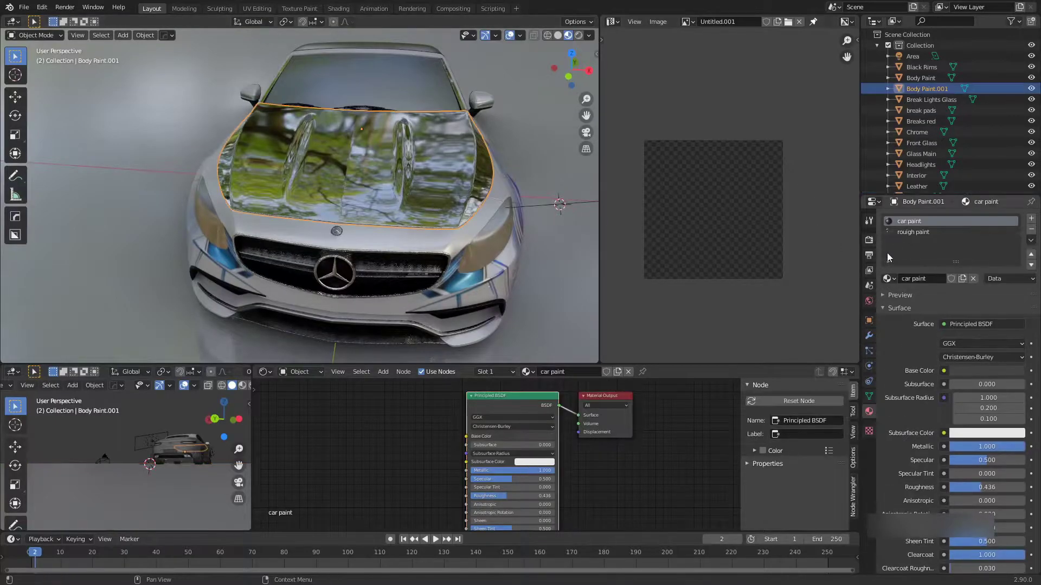
{"action": "mouse_move", "coordinate": [465, 238]}
{"action": "middle_mouse_down"}
{"action": "mouse_move", "coordinate": [377, 230]}
{"action": "mouse_move", "coordinate": [320, 206]}
{"action": "mouse_move", "coordinate": [334, 223]}
{"action": "middle_mouse_up"}
{"action": "scroll", "coordinate": [346, 215], "scroll_direction": "up", "scroll_amount": 6}
{"action": "scroll", "coordinate": [333, 223], "scroll_direction": "up", "scroll_amount": 2}
{"action": "scroll", "coordinate": [342, 226], "scroll_direction": "down", "scroll_amount": 1}
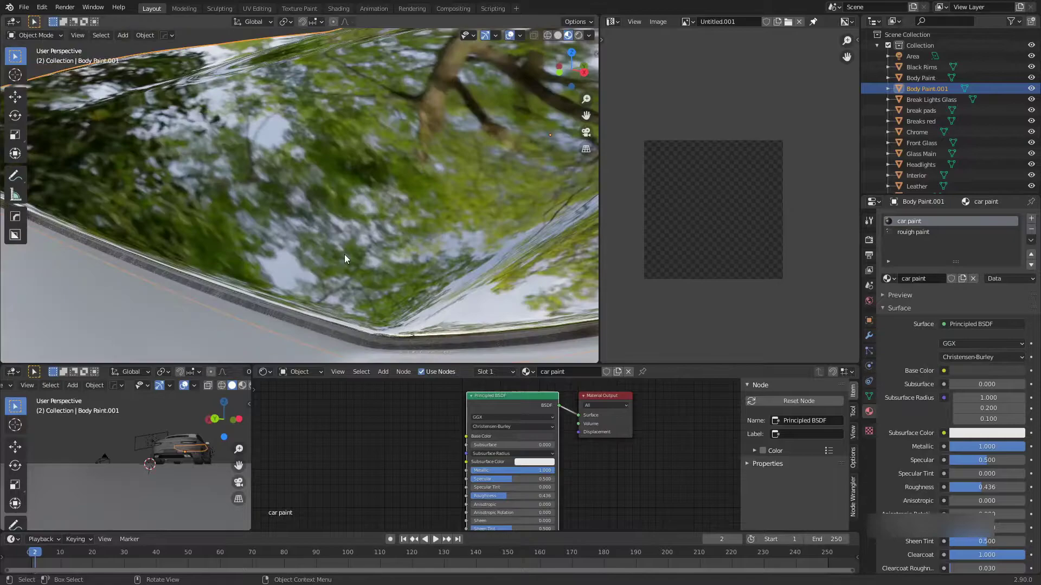
{"action": "key", "text": "Tab"}
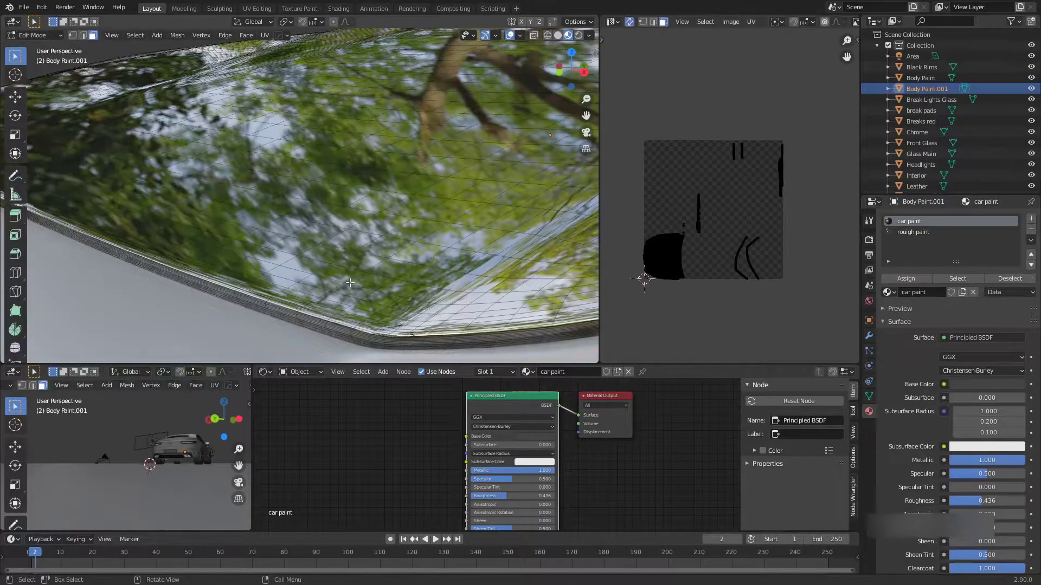
{"action": "left_click", "coordinate": [349, 333], "text": "alt"}
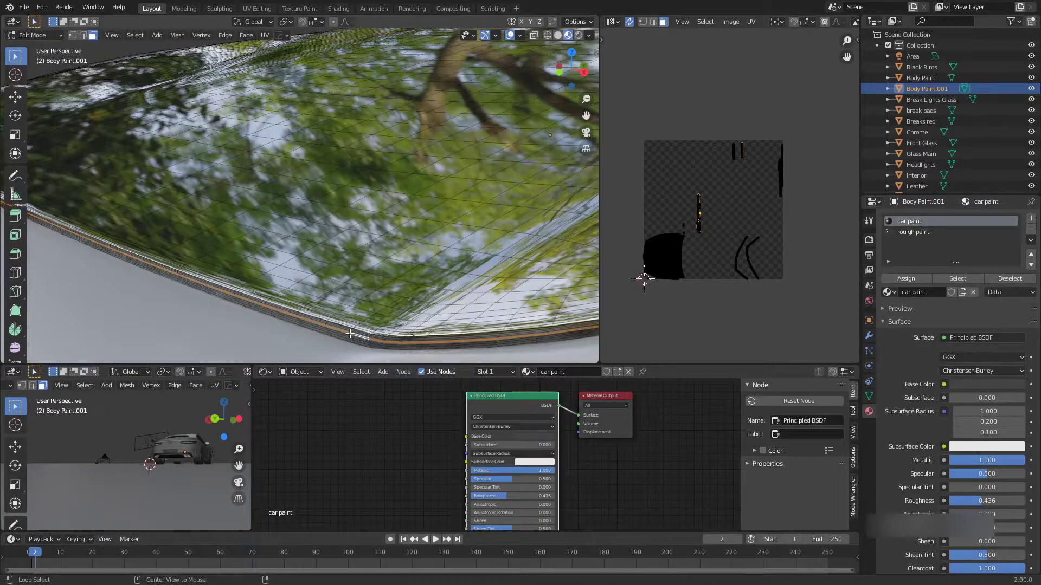
Step: Extend the selection with another face loop along the hood's front rim near the Mercedes badge
{"action": "scroll", "coordinate": [284, 301], "scroll_direction": "down", "scroll_amount": 7}
{"action": "middle_click_drag", "start_coordinate": [399, 279], "coordinate": [412, 244]}
{"action": "scroll", "coordinate": [416, 267], "scroll_direction": "up", "scroll_amount": 1}
{"action": "scroll", "coordinate": [412, 244], "scroll_direction": "up", "scroll_amount": 5}
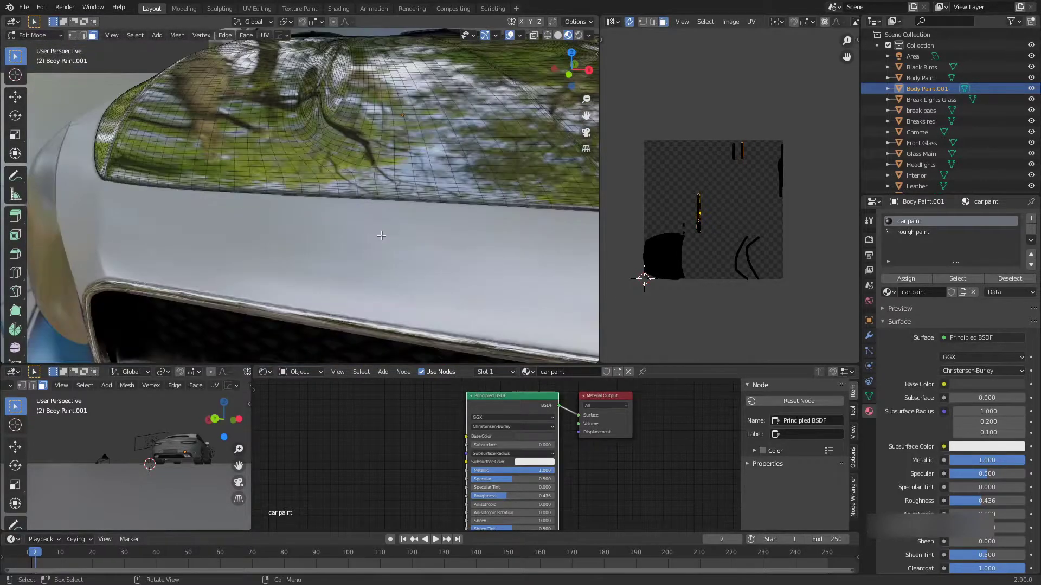
{"action": "middle_click_drag", "start_coordinate": [521, 231], "coordinate": [384, 228], "text": "shift"}
{"action": "scroll", "coordinate": [399, 216], "scroll_direction": "up", "scroll_amount": 4}
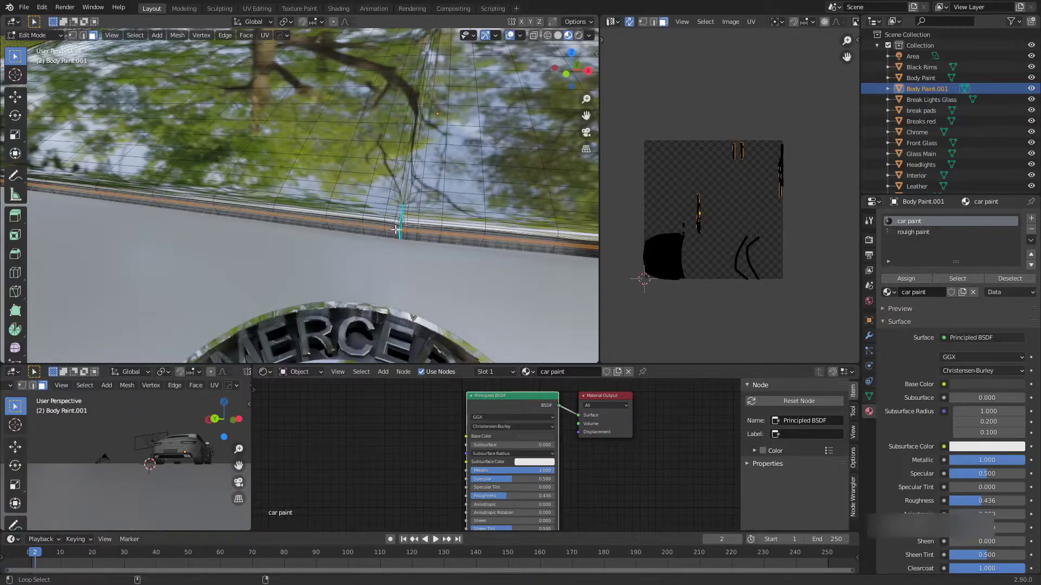
Step: Grow the rim selection twice so that it covers a thin border of faces around the hood
{"action": "scroll", "coordinate": [396, 230], "scroll_direction": "down", "scroll_amount": 10}
{"action": "mouse_move", "coordinate": [374, 232]}
{"action": "middle_mouse_down"}
{"action": "mouse_move", "coordinate": [477, 233]}
{"action": "mouse_move", "coordinate": [486, 275]}
{"action": "mouse_move", "coordinate": [360, 226]}
{"action": "middle_mouse_up"}
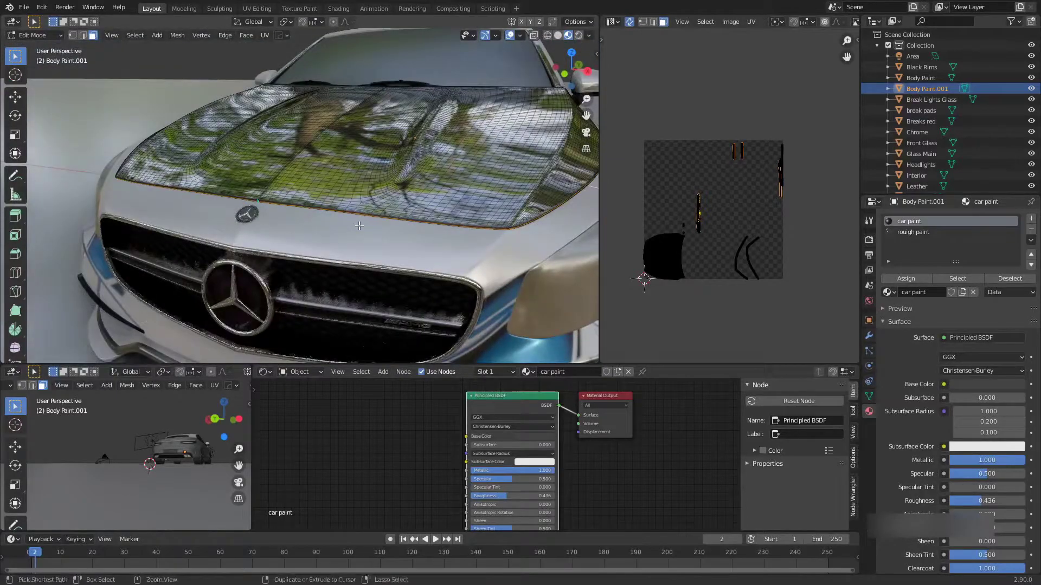
{"action": "key", "text": "ctrl+KP_Add"}
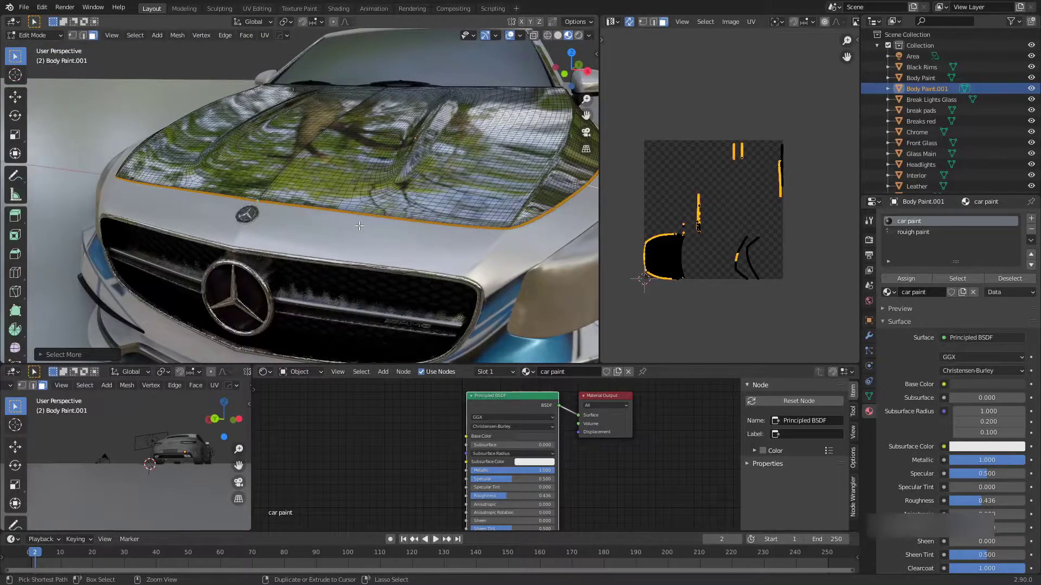
{"action": "key", "text": "ctrl+KP_Add"}
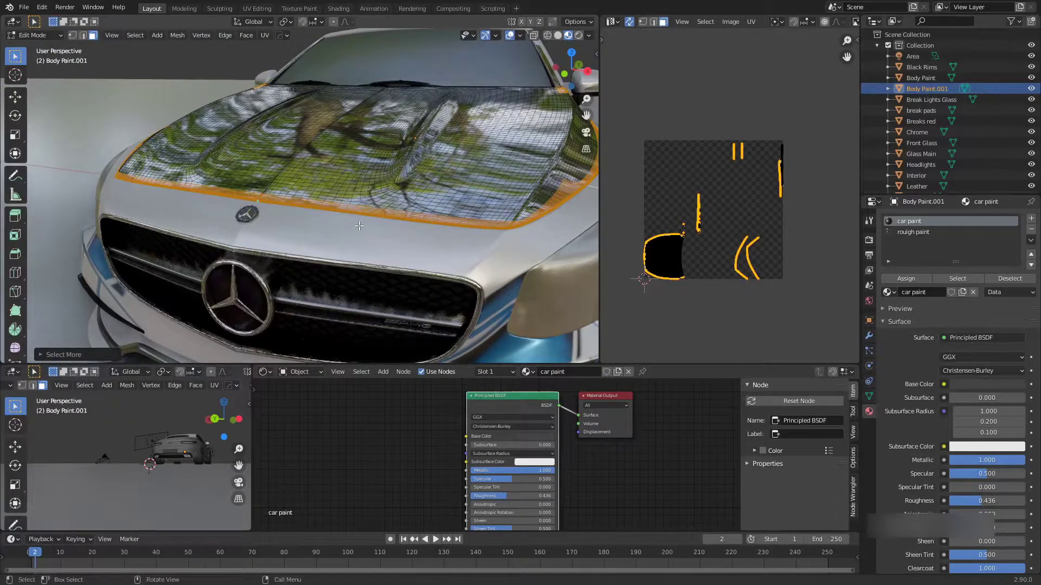
{"action": "mouse_move", "coordinate": [359, 226]}
{"action": "middle_mouse_down"}
{"action": "mouse_move", "coordinate": [321, 248]}
{"action": "mouse_move", "coordinate": [355, 252]}
{"action": "mouse_move", "coordinate": [344, 261]}
{"action": "mouse_move", "coordinate": [355, 226]}
{"action": "mouse_move", "coordinate": [346, 223]}
{"action": "mouse_move", "coordinate": [374, 228]}
{"action": "middle_mouse_up"}
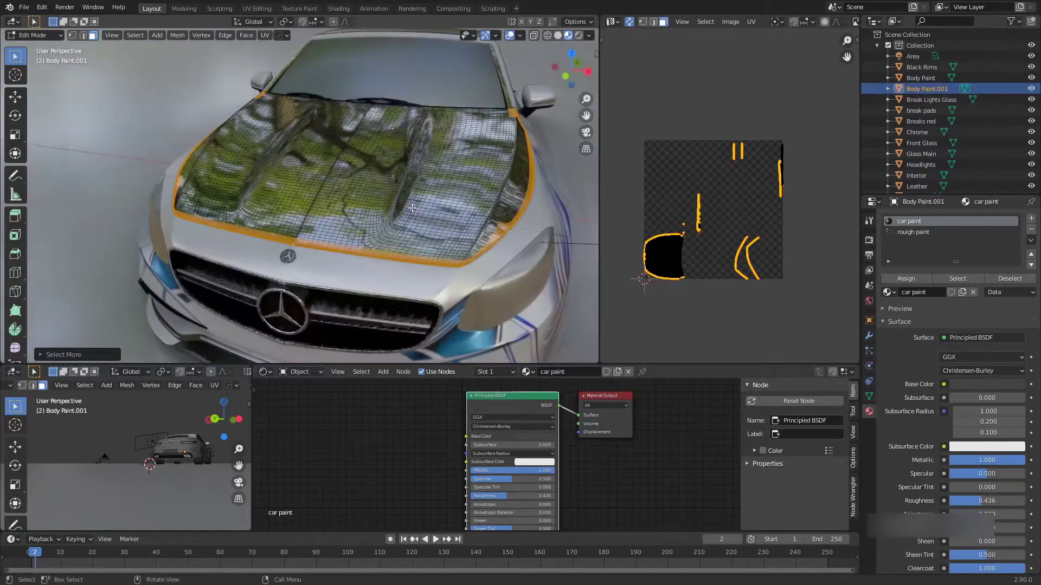
{"action": "middle_click_drag", "start_coordinate": [467, 256], "coordinate": [440, 262]}
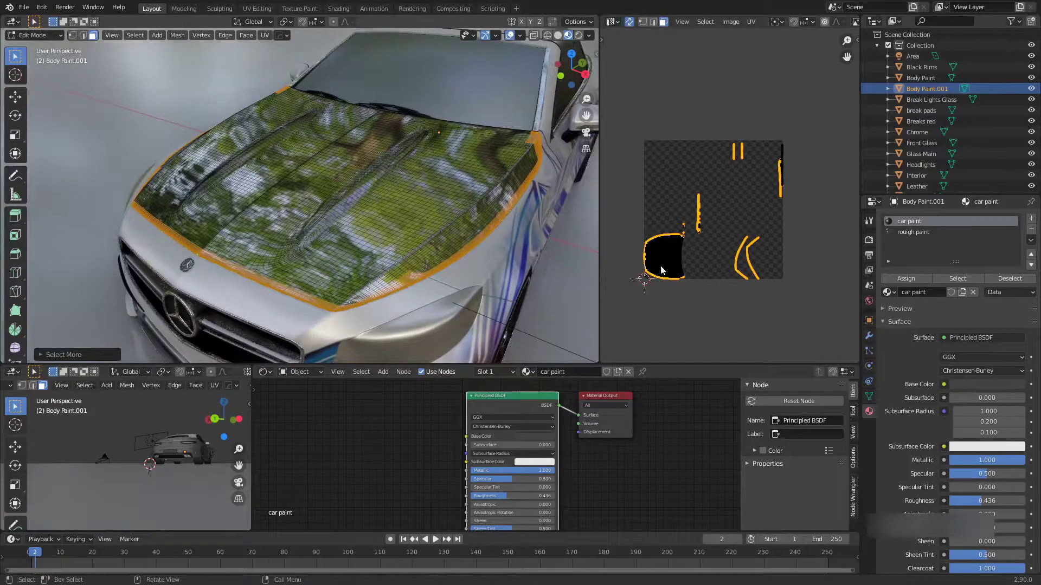
Step: Assign rough paint to the selected hood border and car paint to the inverted selection covering the rest of the hood
{"action": "left_click", "coordinate": [913, 230]}
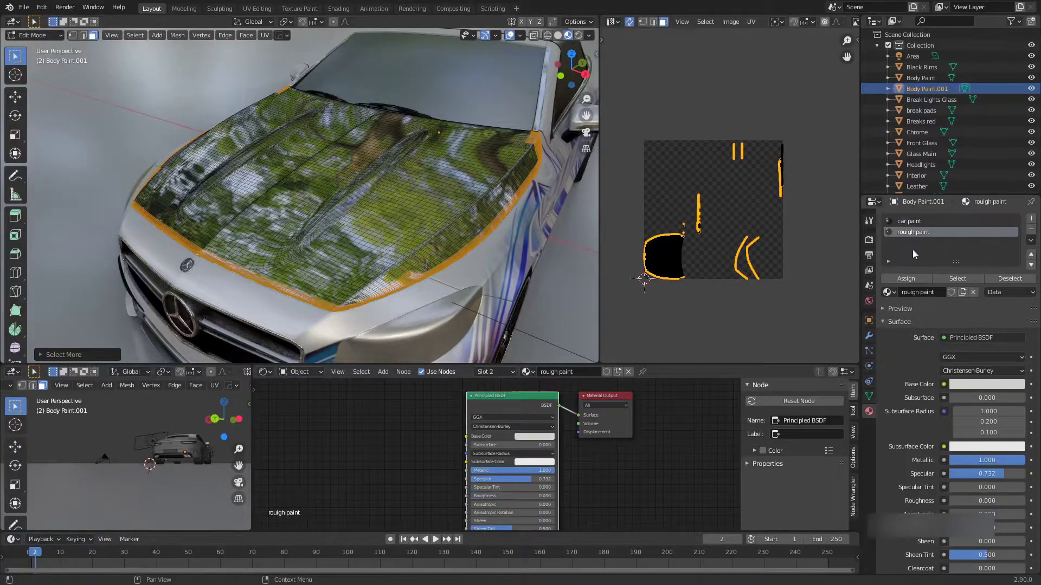
{"action": "left_click", "coordinate": [909, 278]}
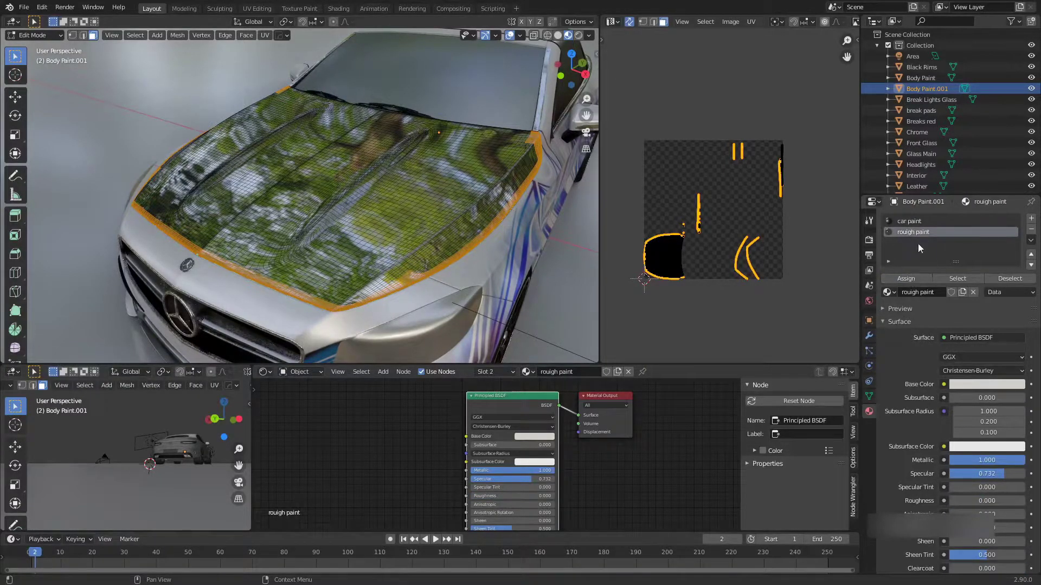
{"action": "key", "text": "ctrl+i"}
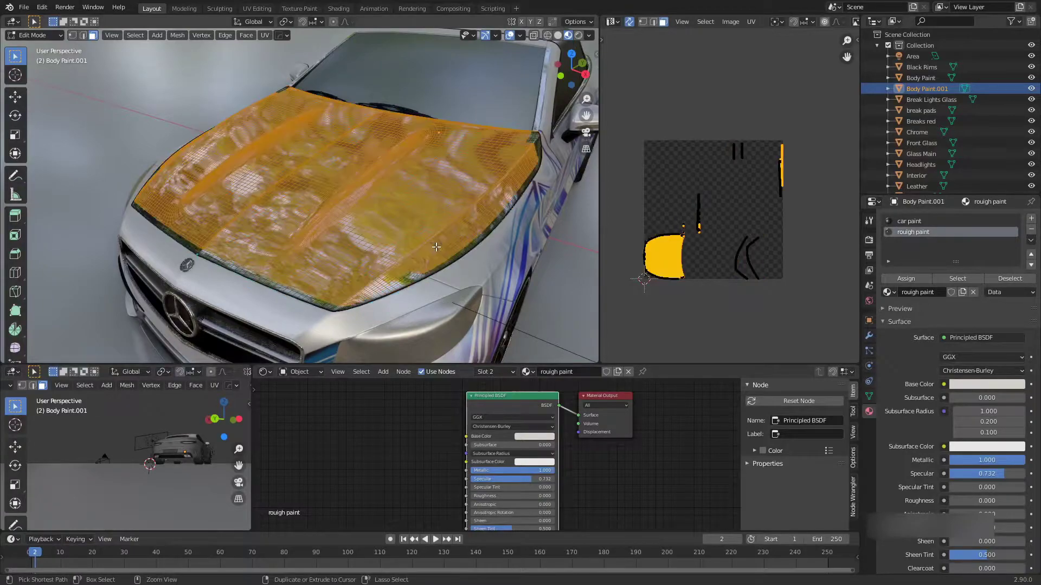
{"action": "left_click", "coordinate": [895, 221]}
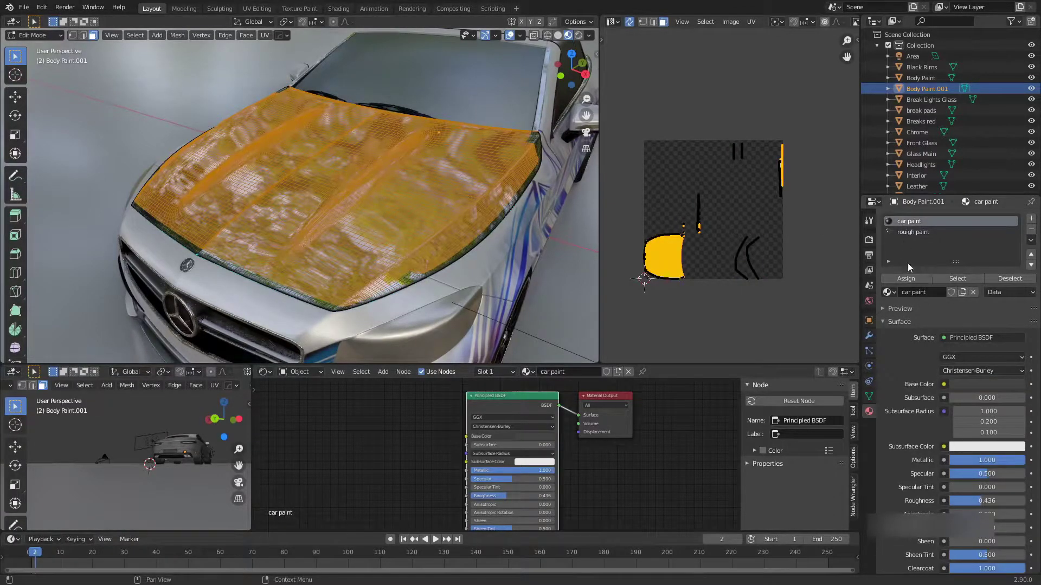
{"action": "left_click", "coordinate": [906, 279]}
{"action": "key", "text": "Tab"}
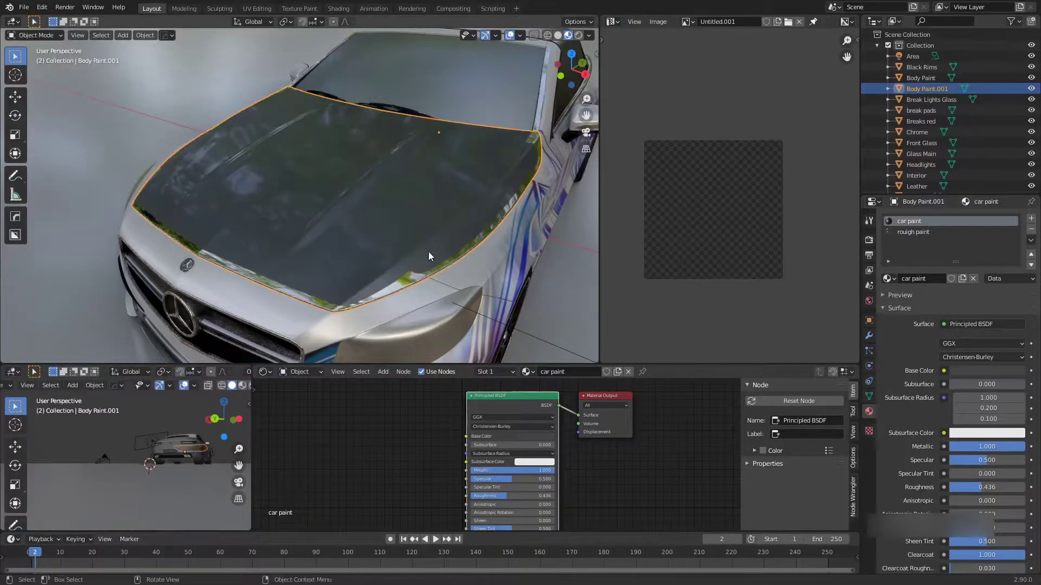
Step: Deselect the hood and examine its border and centre materials from several angles
{"action": "left_click", "coordinate": [499, 256]}
{"action": "middle_click_drag", "start_coordinate": [499, 256], "coordinate": [361, 248]}
{"action": "scroll", "coordinate": [396, 249], "scroll_direction": "up", "scroll_amount": 4}
{"action": "middle_click_drag", "start_coordinate": [362, 146], "coordinate": [381, 211], "text": "shift"}
{"action": "scroll", "coordinate": [362, 236], "scroll_direction": "down", "scroll_amount": 4}
{"action": "scroll", "coordinate": [360, 213], "scroll_direction": "up", "scroll_amount": 2}
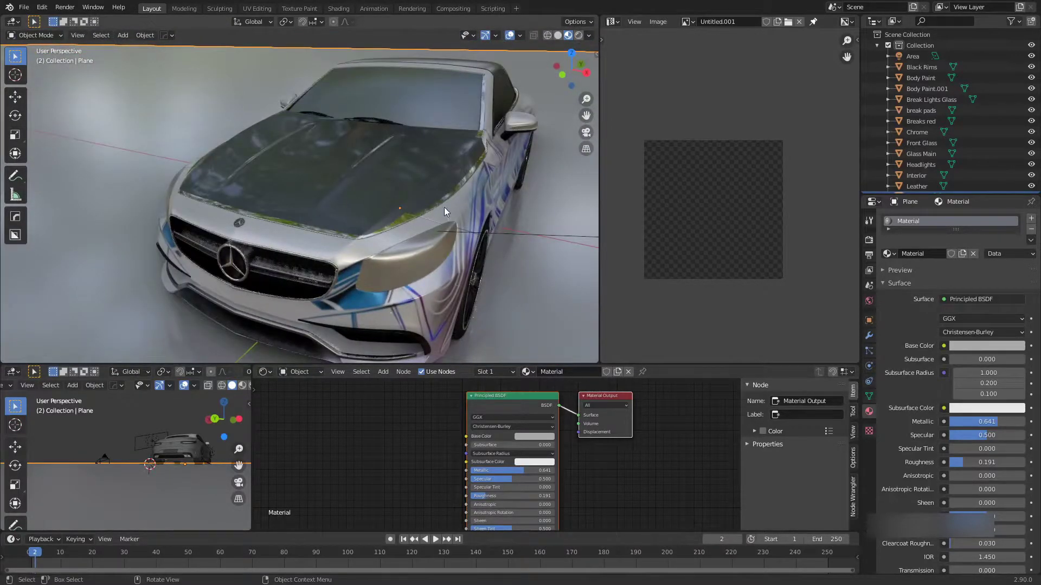
{"action": "middle_click_drag", "start_coordinate": [402, 208], "coordinate": [477, 223]}
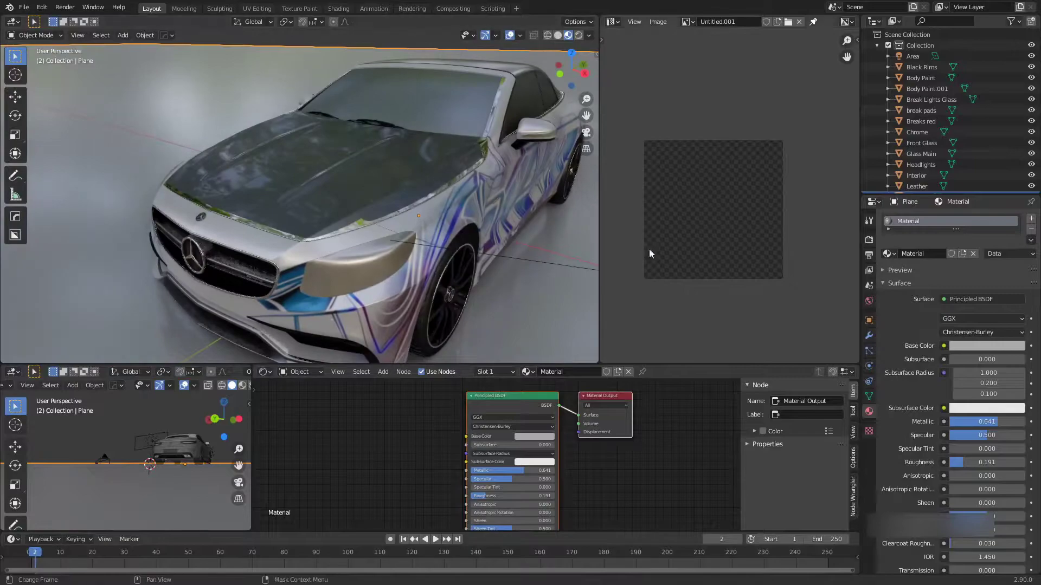
Step: Select the hood and remove its rough paint material slot, keeping only car paint
{"action": "left_click", "coordinate": [440, 213]}
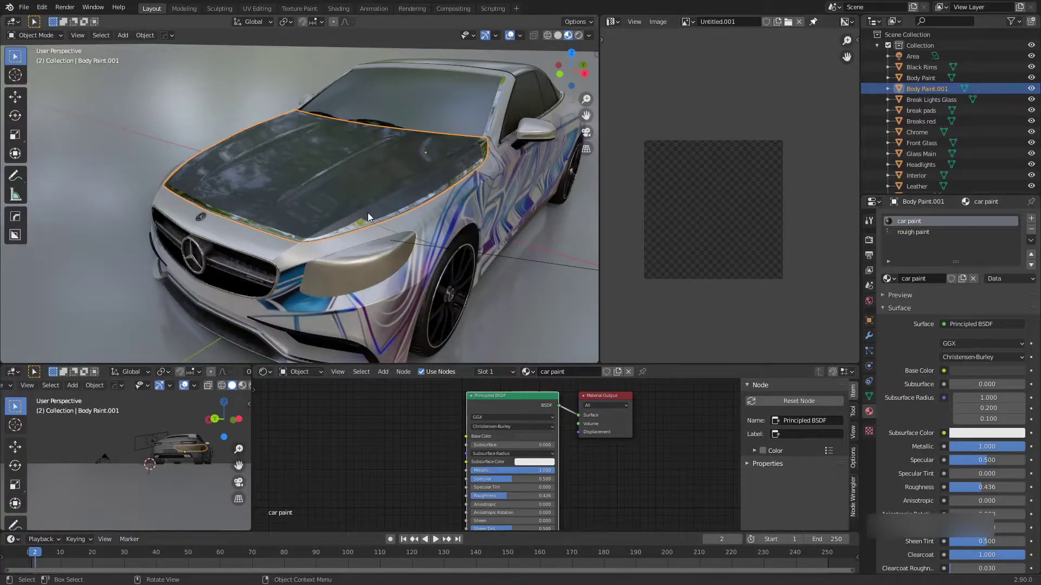
{"action": "key", "text": "Tab"}
{"action": "middle_click_drag", "start_coordinate": [368, 212], "coordinate": [383, 227]}
{"action": "key", "text": "Tab"}
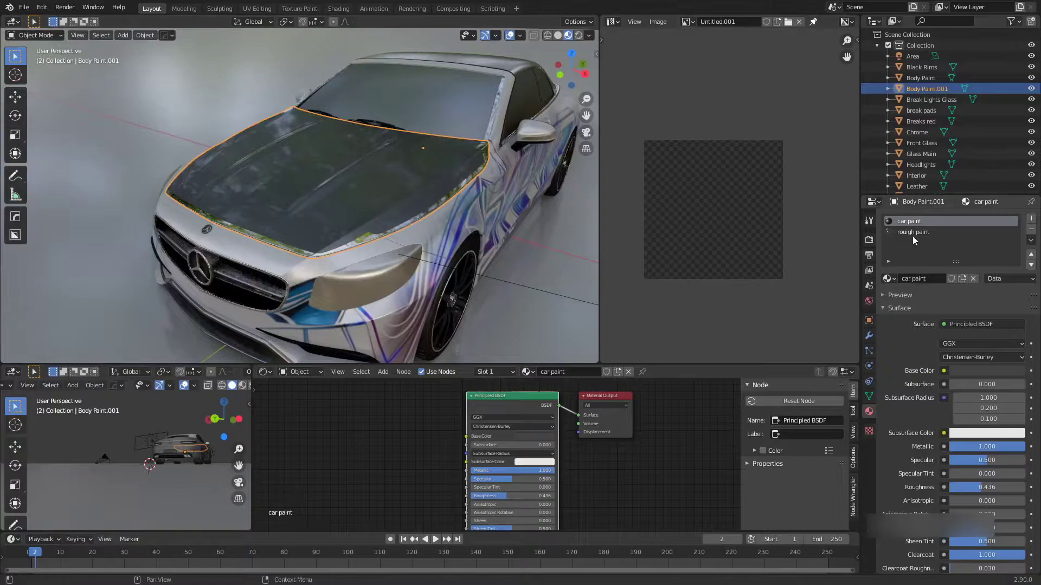
{"action": "mouse_move", "coordinate": [390, 228]}
{"action": "middle_mouse_down"}
{"action": "mouse_move", "coordinate": [519, 227]}
{"action": "mouse_move", "coordinate": [438, 216]}
{"action": "mouse_move", "coordinate": [372, 225]}
{"action": "middle_mouse_up"}
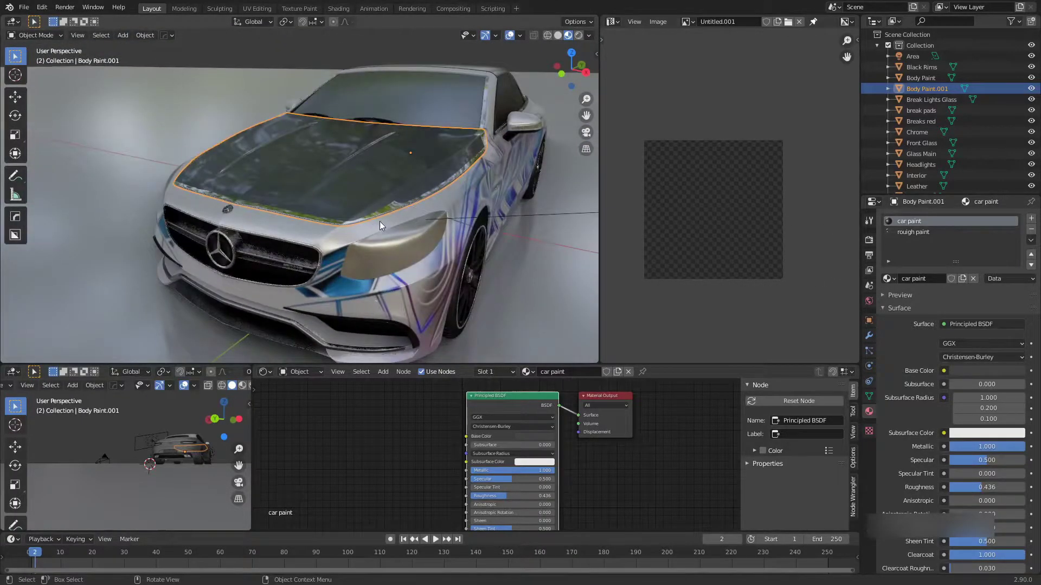
{"action": "left_click", "coordinate": [956, 232]}
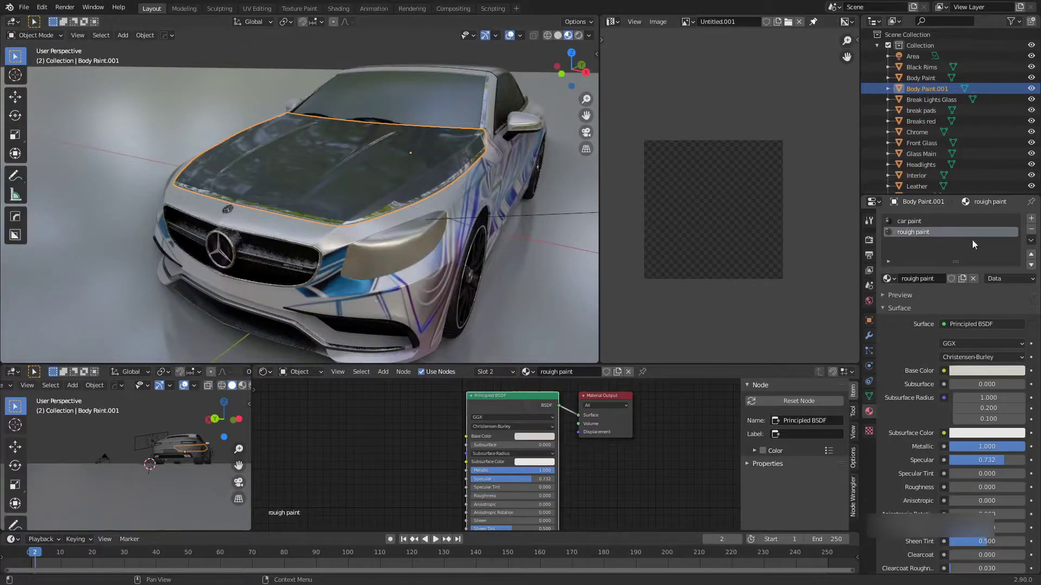
{"action": "left_click", "coordinate": [1031, 233]}
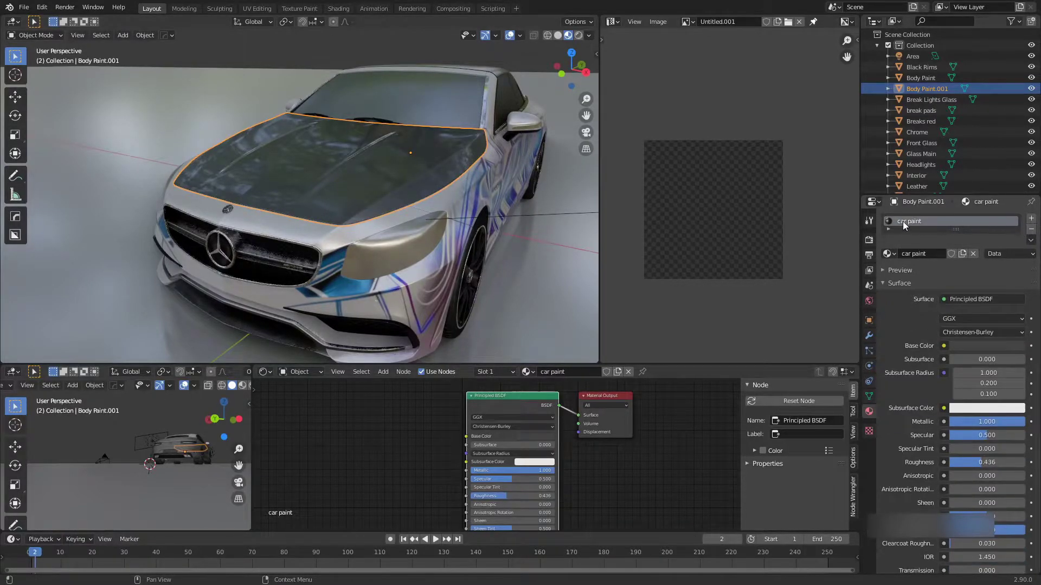
Step: Duplicate the Principled BSDF node of the car paint material and place the copy below the original
{"action": "middle_click_drag", "start_coordinate": [409, 279], "coordinate": [403, 333]}
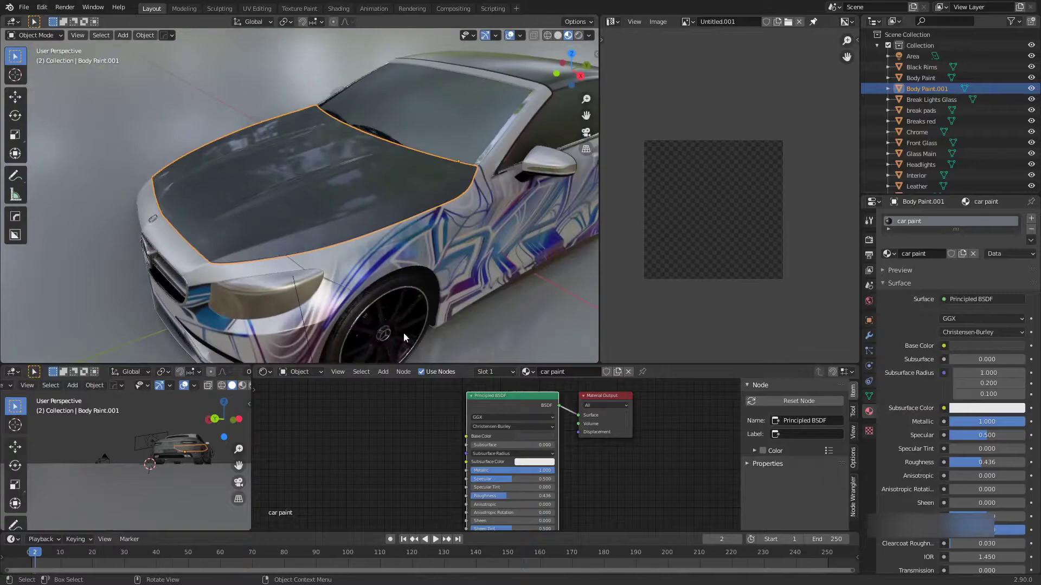
{"action": "scroll", "coordinate": [490, 431], "scroll_direction": "down", "scroll_amount": 7}
{"action": "mouse_move", "coordinate": [490, 431]}
{"action": "middle_mouse_down"}
{"action": "mouse_move", "coordinate": [395, 435]}
{"action": "mouse_move", "coordinate": [479, 432]}
{"action": "middle_mouse_up"}
{"action": "scroll", "coordinate": [396, 435], "scroll_direction": "up", "scroll_amount": 4}
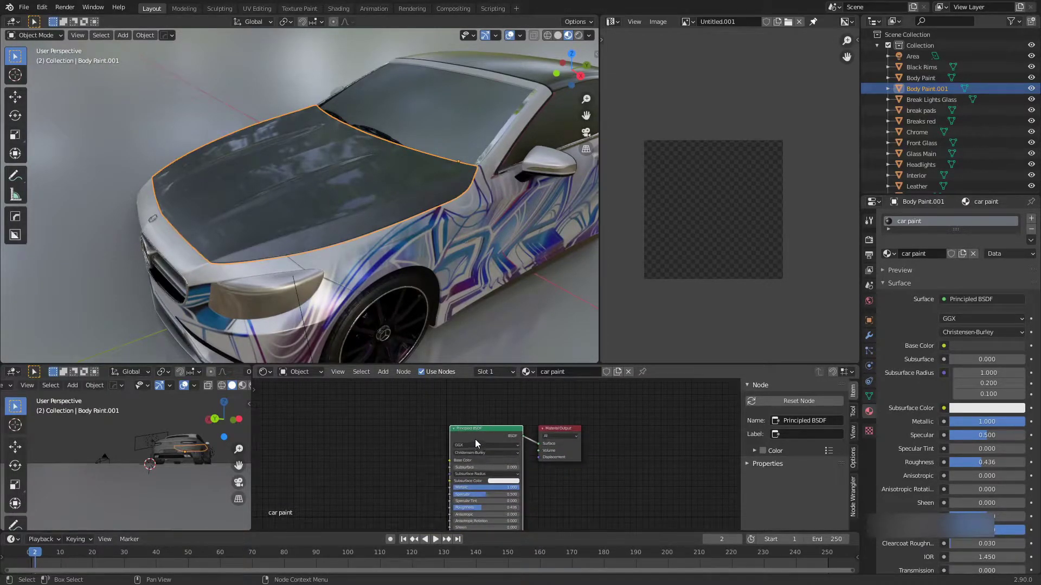
{"action": "scroll", "coordinate": [474, 435], "scroll_direction": "down", "scroll_amount": 1}
{"action": "middle_click_drag", "start_coordinate": [478, 435], "coordinate": [465, 466]}
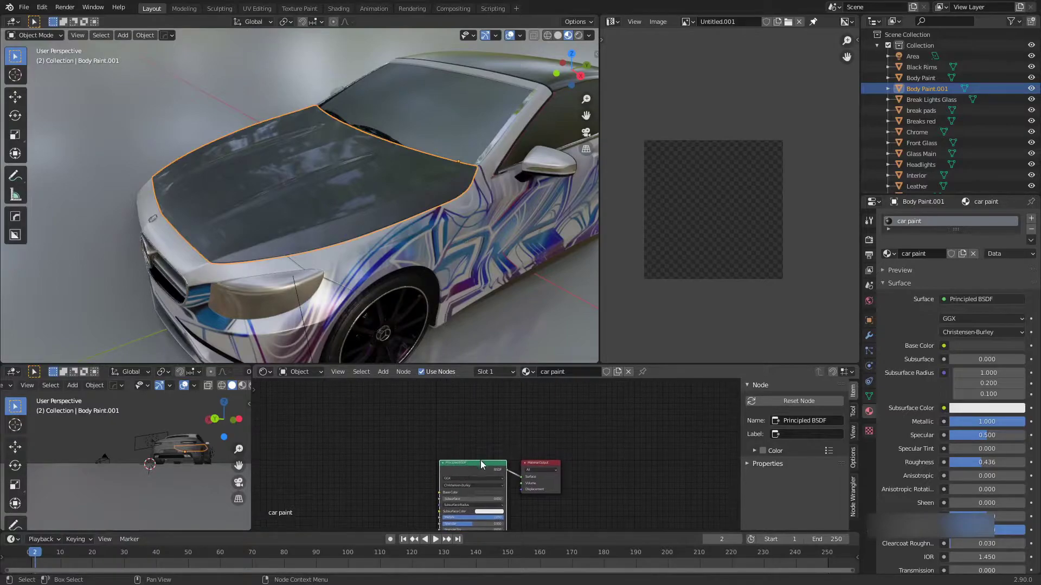
{"action": "key", "text": "shift+d"}
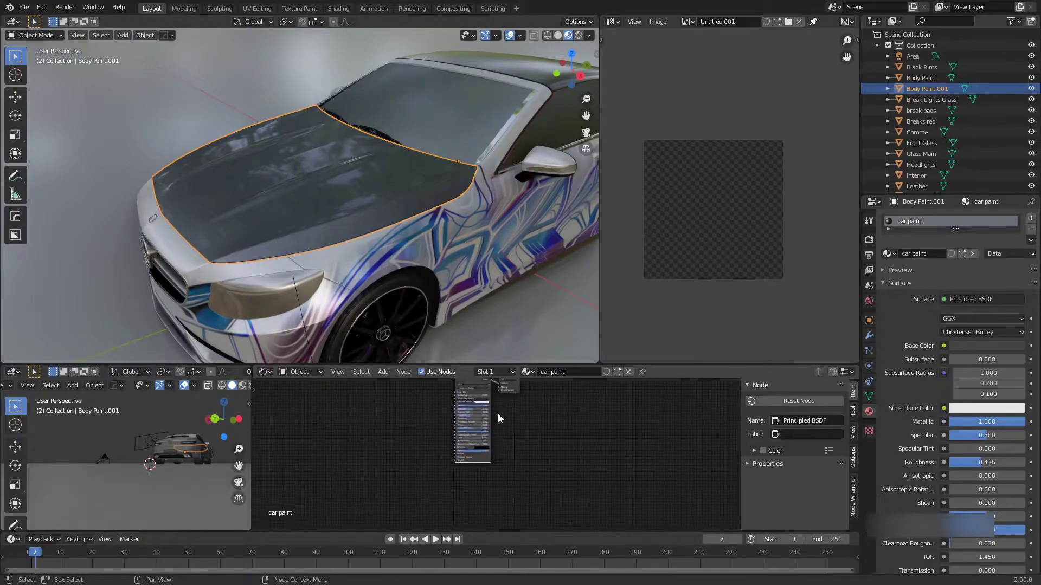
{"action": "left_click", "coordinate": [498, 508]}
Step: Move the Material Output node away from the two Principled BSDF nodes and expand it again
{"action": "middle_click_drag", "start_coordinate": [523, 395], "coordinate": [501, 426]}
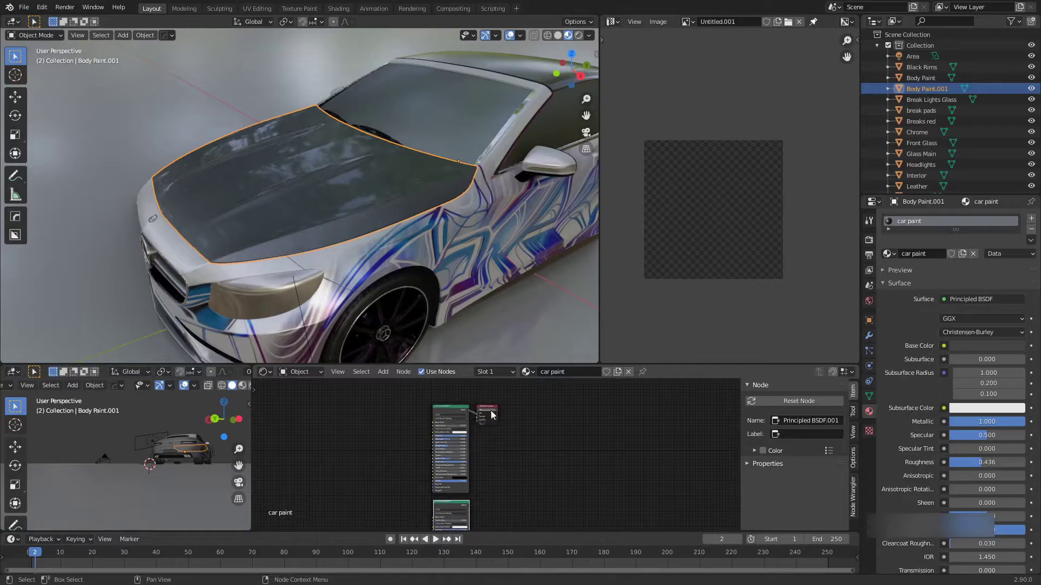
{"action": "left_click", "coordinate": [516, 432]}
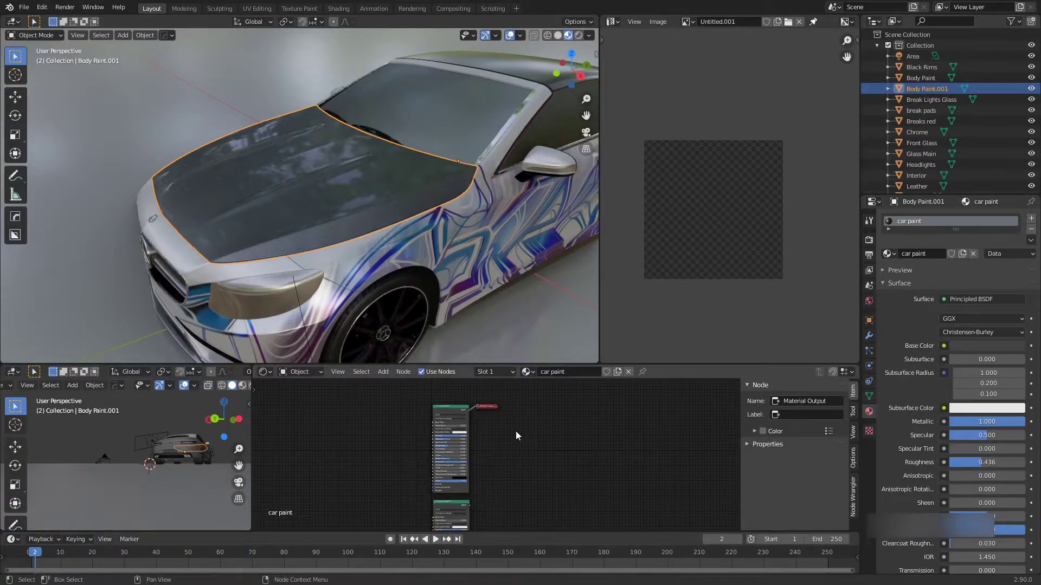
{"action": "left_click_drag", "start_coordinate": [493, 409], "coordinate": [568, 495]}
{"action": "key", "text": "h"}
{"action": "mouse_move", "coordinate": [537, 476]}
{"action": "middle_mouse_down"}
{"action": "mouse_move", "coordinate": [549, 440]}
{"action": "mouse_move", "coordinate": [526, 471]}
{"action": "middle_mouse_up"}
{"action": "scroll", "coordinate": [543, 444], "scroll_direction": "up", "scroll_amount": 4}
{"action": "scroll", "coordinate": [526, 470], "scroll_direction": "up", "scroll_amount": 5}
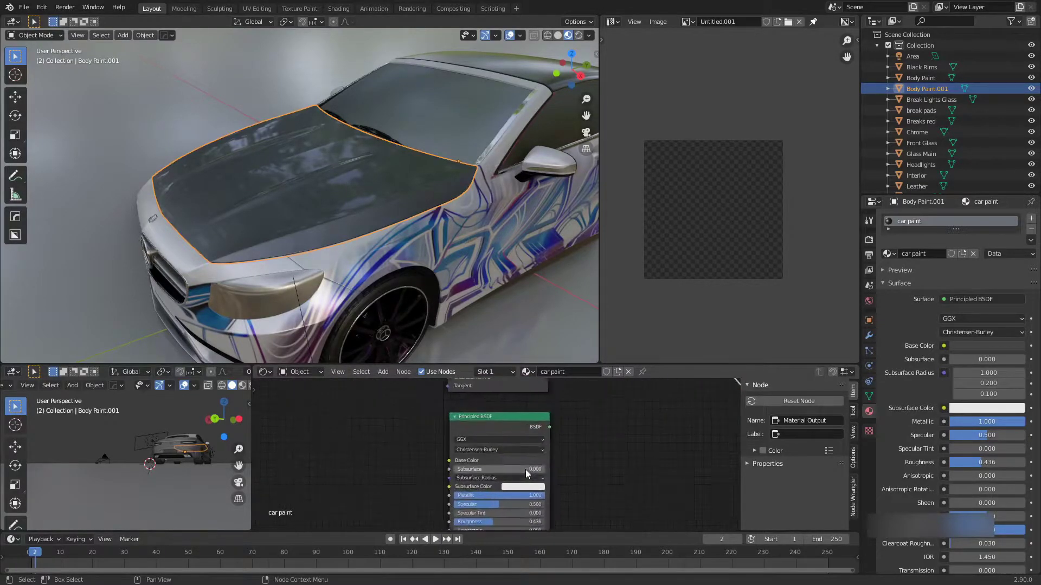
Step: Add an Image Texture node beside the duplicated Principled BSDF node
{"action": "scroll", "coordinate": [535, 465], "scroll_direction": "down", "scroll_amount": 3}
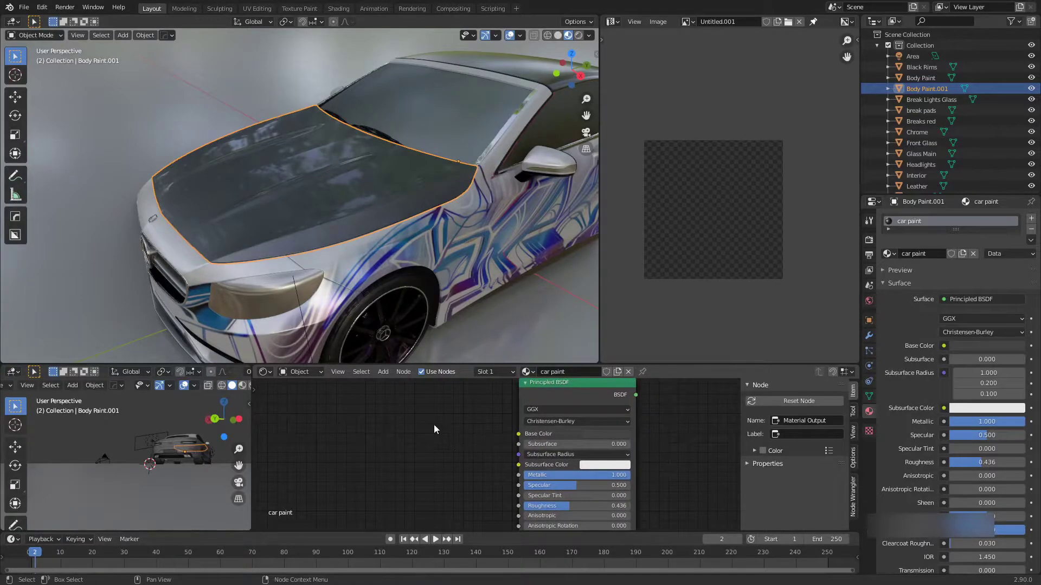
{"action": "key", "text": "shift+a"}
{"action": "left_click", "coordinate": [418, 417]}
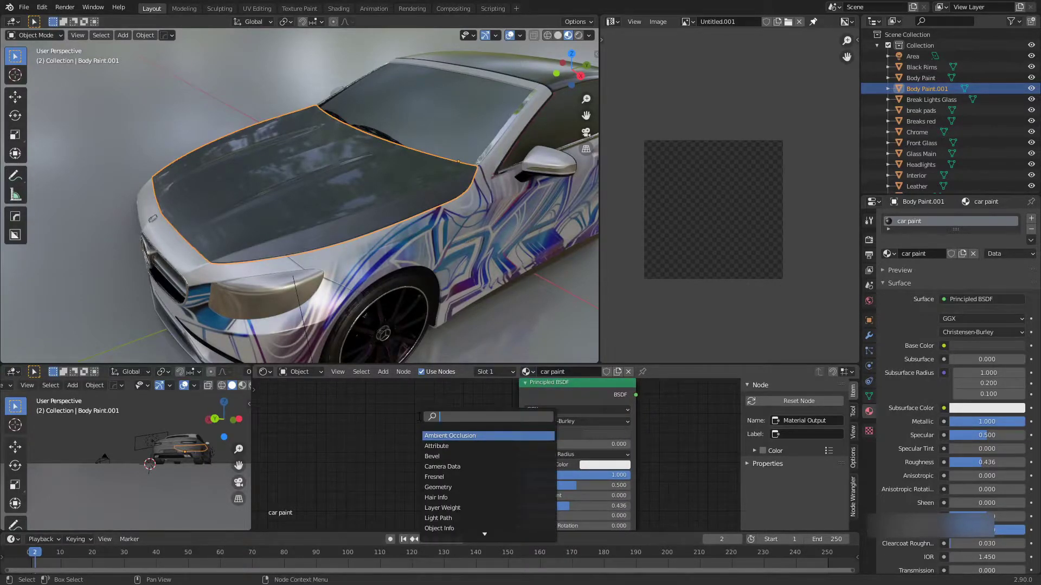
{"action": "type", "text": "ima"}
{"action": "key", "text": "Return"}
{"action": "left_click", "coordinate": [444, 449]}
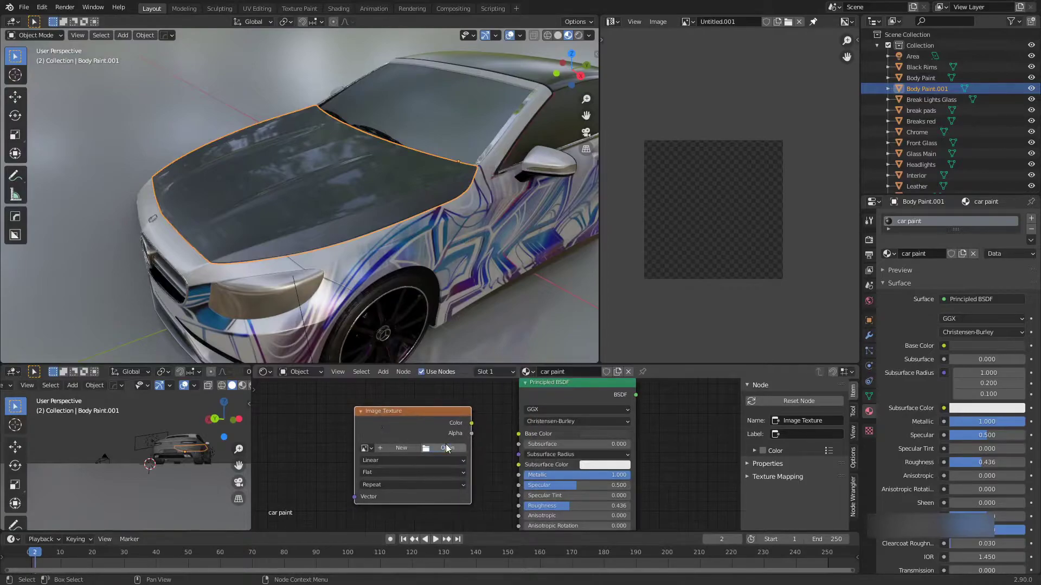
Step: Load leather_03_Diffuse.jpg from the recent leather folder into the new Image Texture node
{"action": "left_click", "coordinate": [444, 449]}
{"action": "left_click", "coordinate": [284, 457]}
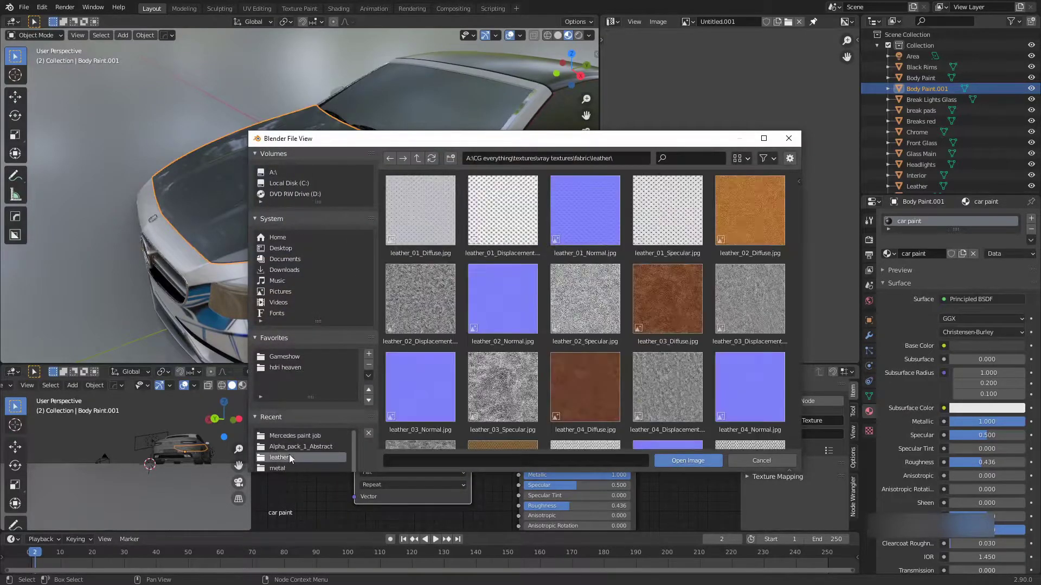
{"action": "scroll", "coordinate": [575, 351], "scroll_direction": "down", "scroll_amount": 2}
{"action": "scroll", "coordinate": [564, 350], "scroll_direction": "up", "scroll_amount": 2}
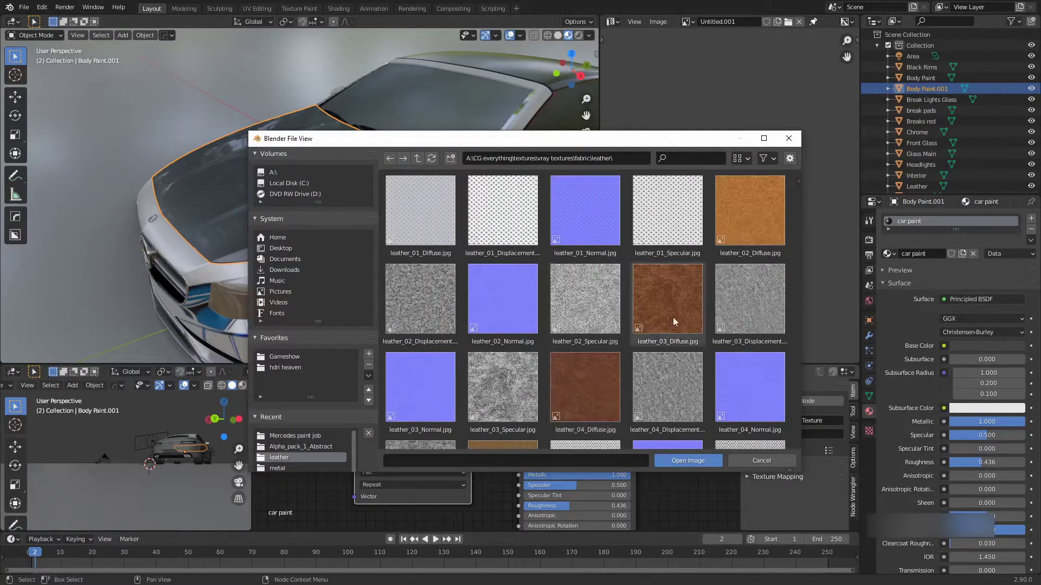
{"action": "left_click", "coordinate": [675, 303]}
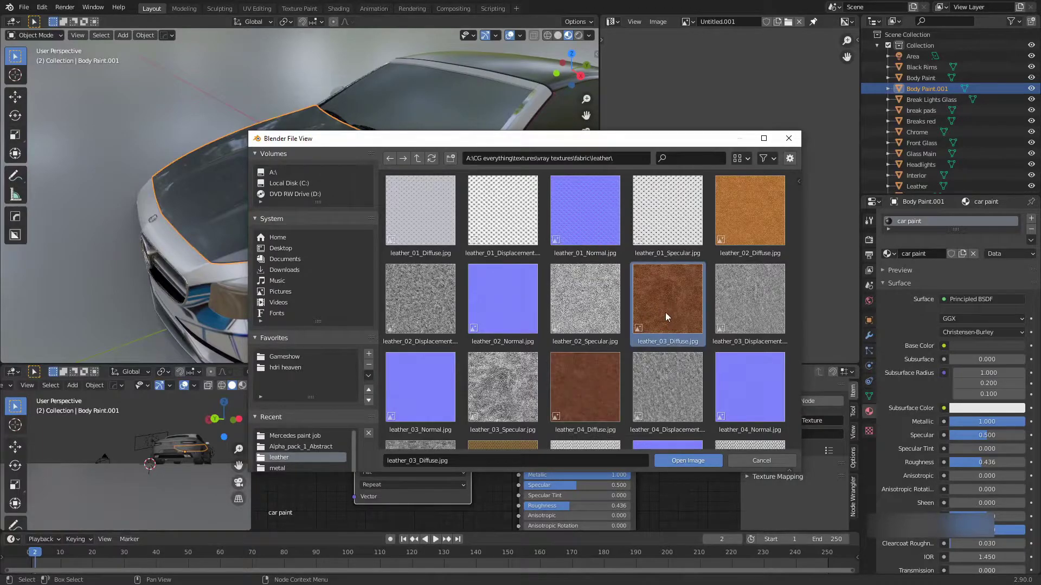
{"action": "left_click", "coordinate": [684, 459]}
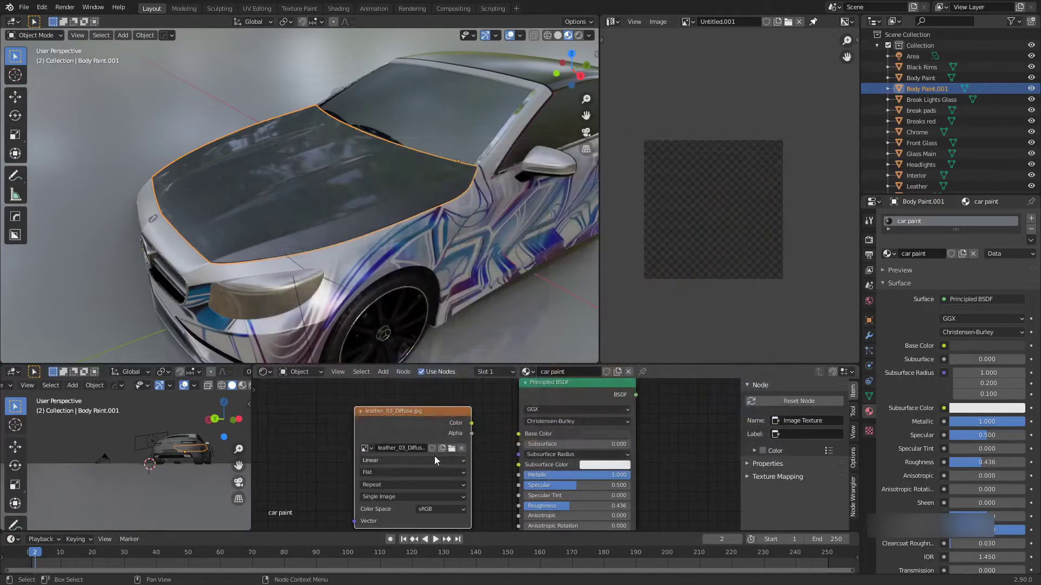
Step: Preview the leather texture by itself on the hood and examine its scale and grain up close
{"action": "left_click", "coordinate": [468, 413], "text": "ctrl+shift"}
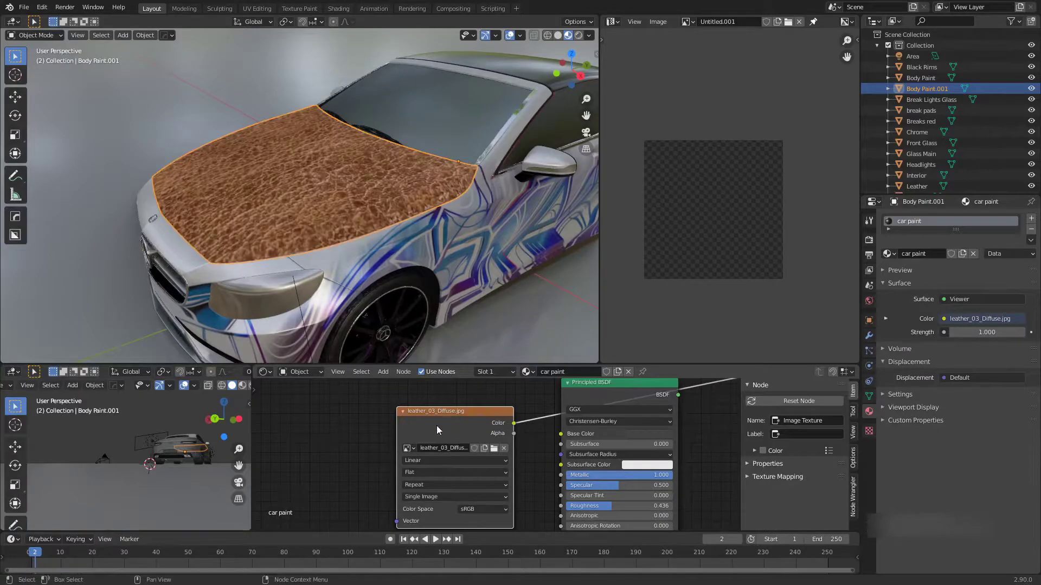
{"action": "middle_click_drag", "start_coordinate": [353, 269], "coordinate": [450, 260]}
{"action": "scroll", "coordinate": [398, 276], "scroll_direction": "up", "scroll_amount": 4}
{"action": "scroll", "coordinate": [369, 263], "scroll_direction": "down", "scroll_amount": 4}
{"action": "scroll", "coordinate": [395, 265], "scroll_direction": "up", "scroll_amount": 4}
{"action": "scroll", "coordinate": [415, 262], "scroll_direction": "down", "scroll_amount": 3}
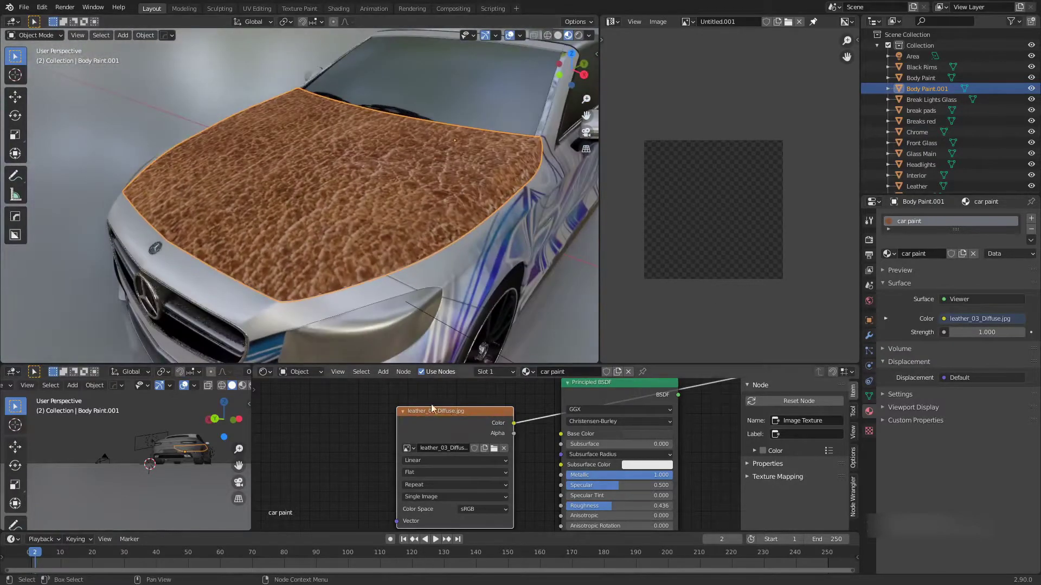
Step: Make room beside the leather texture node and insert a ColorRamp on its colour output link
{"action": "scroll", "coordinate": [474, 431], "scroll_direction": "down", "scroll_amount": 2}
{"action": "left_click_drag", "start_coordinate": [476, 435], "coordinate": [333, 426]}
{"action": "middle_click_drag", "start_coordinate": [396, 409], "coordinate": [450, 410]}
{"action": "key", "text": "shift+a"}
{"action": "left_click", "coordinate": [450, 407]}
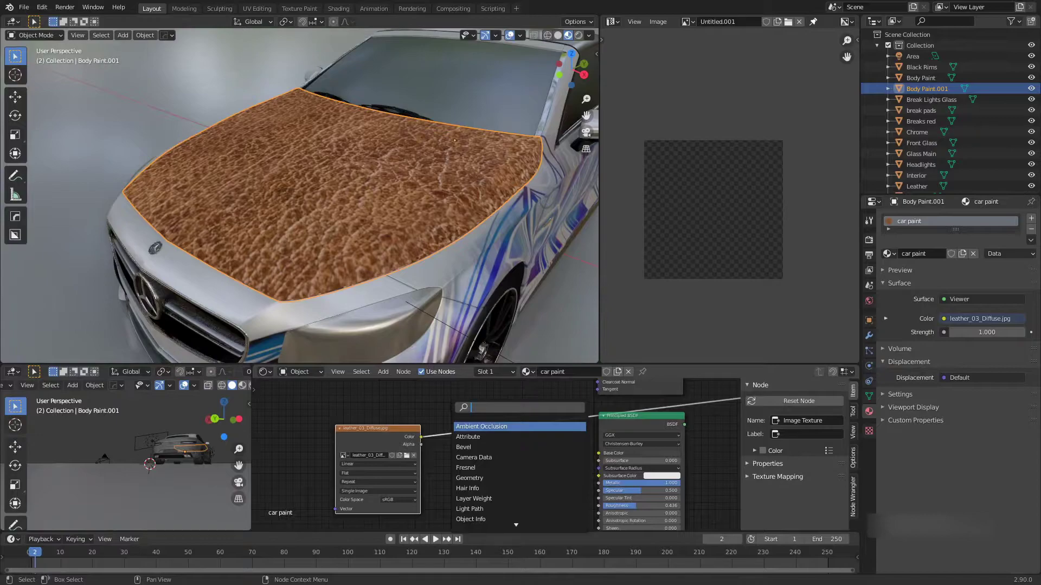
{"action": "type", "text": "co"}
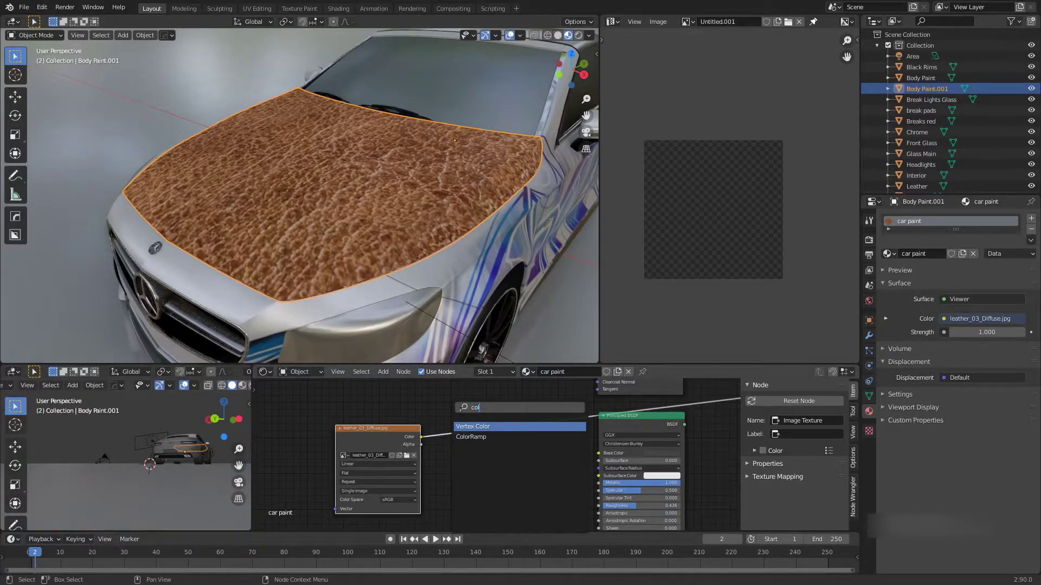
{"action": "type", "text": "l"}
{"action": "left_click", "coordinate": [471, 437]}
{"action": "left_click", "coordinate": [485, 442]}
Step: Raise the ramp's contrast by placing the black stop at about 0.032 and the white stop just before the middle
{"action": "scroll", "coordinate": [481, 464], "scroll_direction": "up", "scroll_amount": 3}
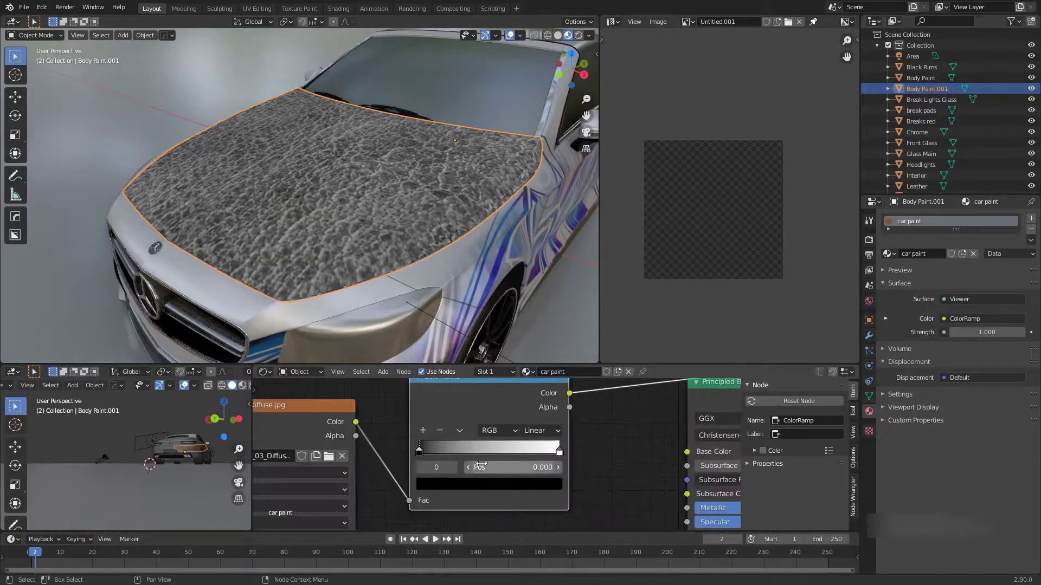
{"action": "scroll", "coordinate": [482, 464], "scroll_direction": "up", "scroll_amount": 2}
{"action": "left_click_drag", "start_coordinate": [381, 450], "coordinate": [416, 453]}
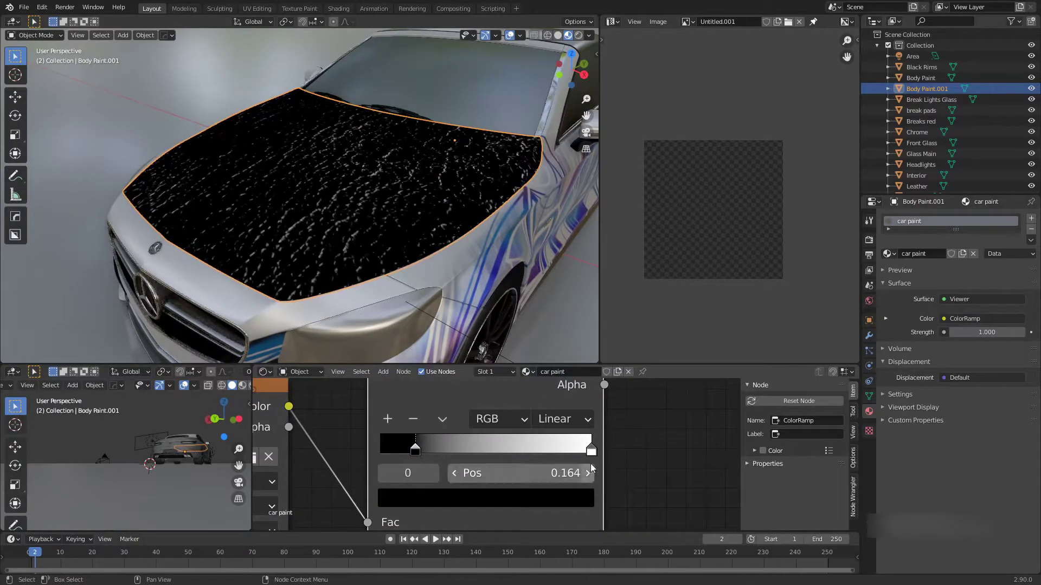
{"action": "left_click_drag", "start_coordinate": [591, 451], "coordinate": [388, 454]}
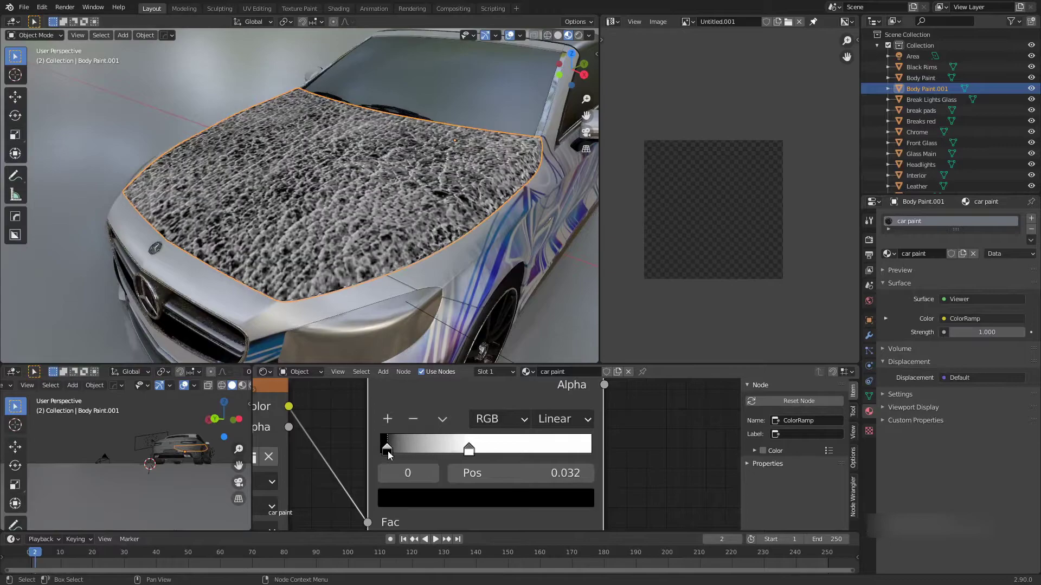
Step: Lighten the ColorRamp's black stop to a grey with a brightness value of about 0.342
{"action": "left_click", "coordinate": [486, 493]}
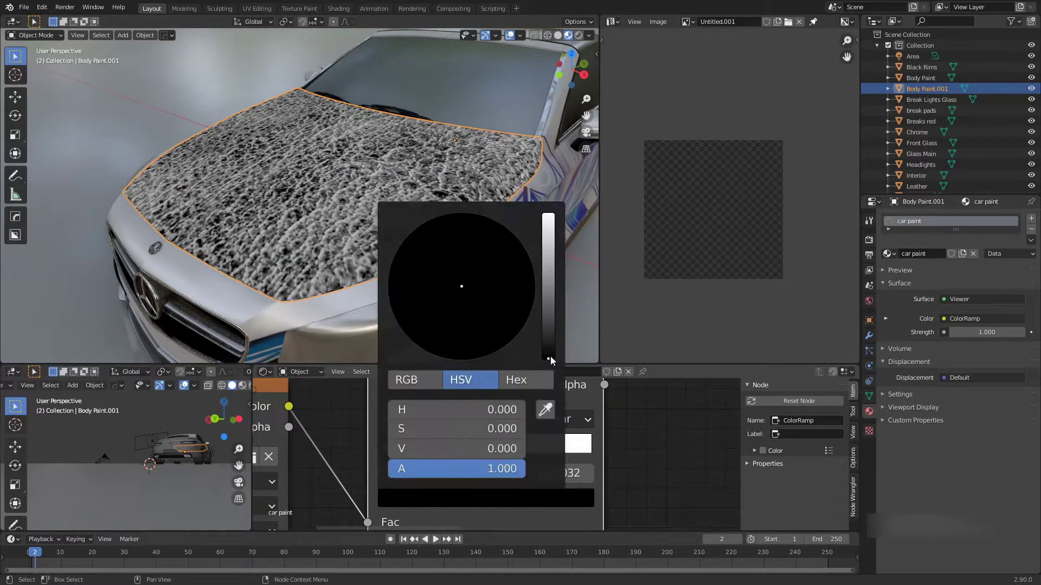
{"action": "left_click_drag", "start_coordinate": [549, 359], "coordinate": [548, 309]}
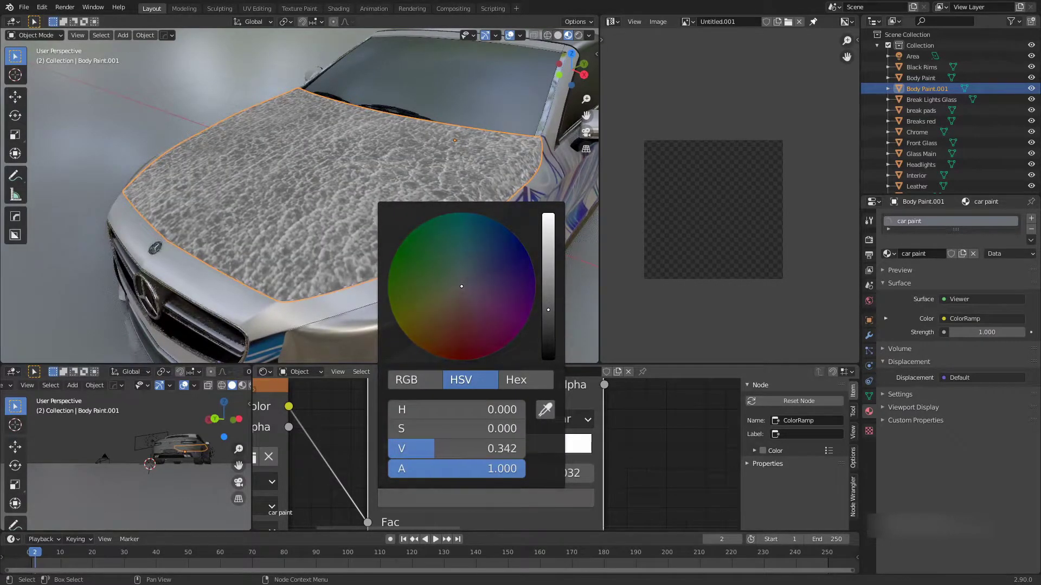
{"action": "middle_click_drag", "start_coordinate": [355, 308], "coordinate": [387, 333]}
{"action": "scroll", "coordinate": [428, 422], "scroll_direction": "down", "scroll_amount": 8}
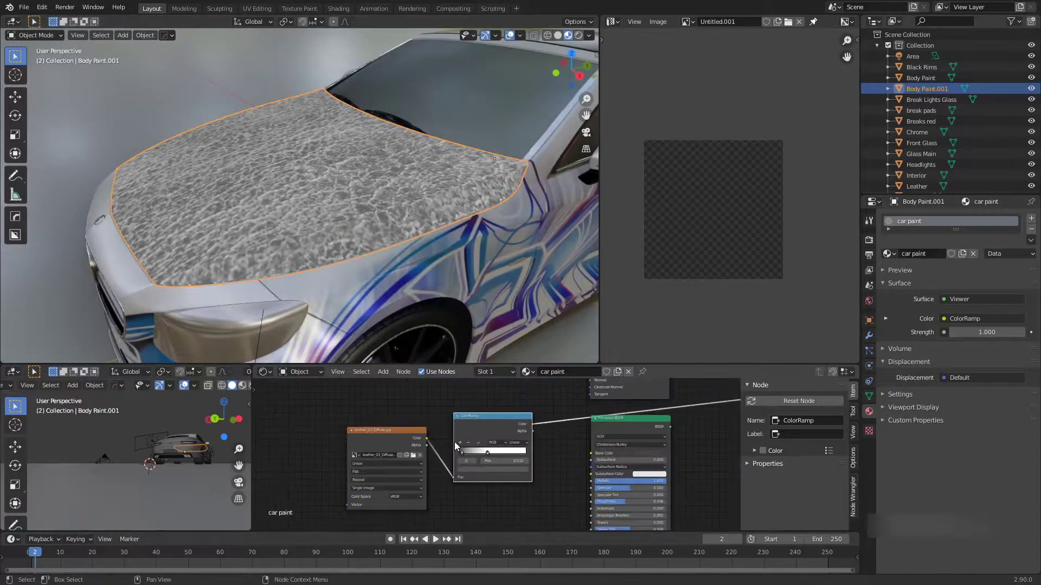
Step: Connect the ColorRamp's colour to the duplicated Principled BSDF's Base Color and route that shader to the Material Output
{"action": "left_click_drag", "start_coordinate": [454, 427], "coordinate": [506, 452]}
{"action": "scroll", "coordinate": [505, 433], "scroll_direction": "down", "scroll_amount": 2, "text": "ctrl"}
{"action": "left_click", "coordinate": [505, 430], "text": "ctrl+shift"}
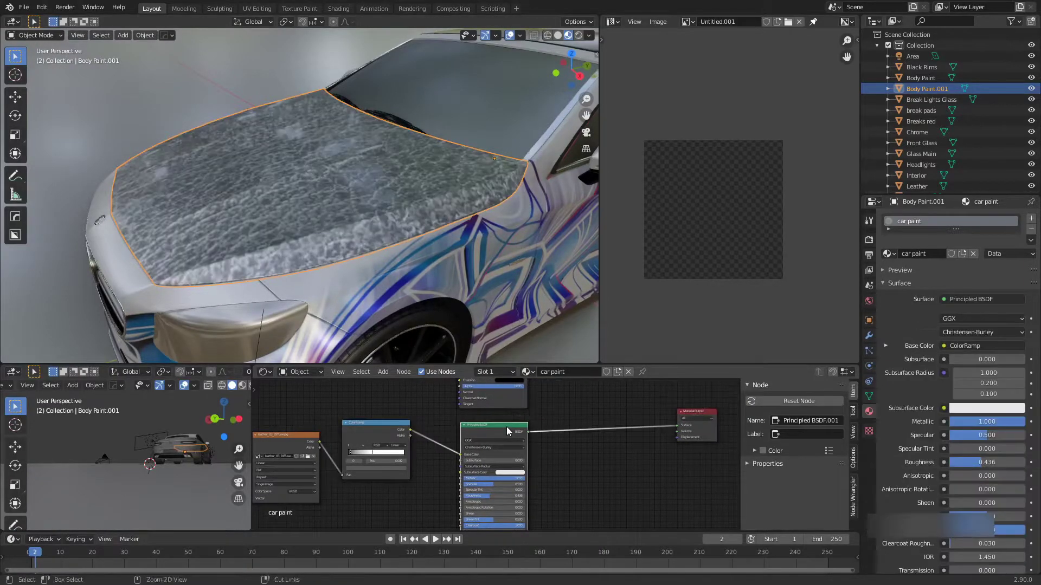
{"action": "middle_click_drag", "start_coordinate": [412, 340], "coordinate": [380, 298]}
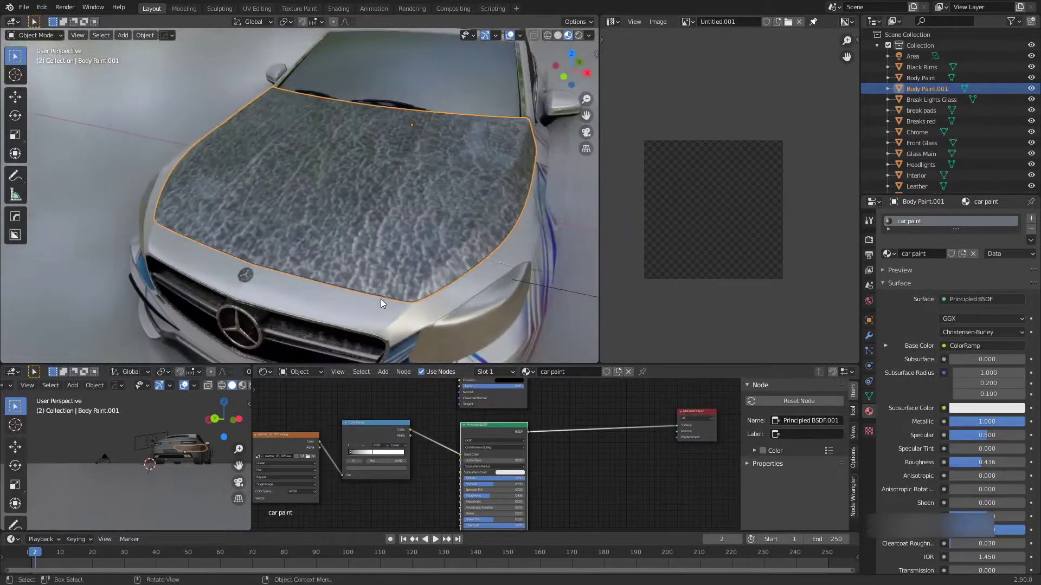
{"action": "middle_click_drag", "start_coordinate": [385, 227], "coordinate": [350, 220]}
{"action": "scroll", "coordinate": [360, 222], "scroll_direction": "up", "scroll_amount": 6}
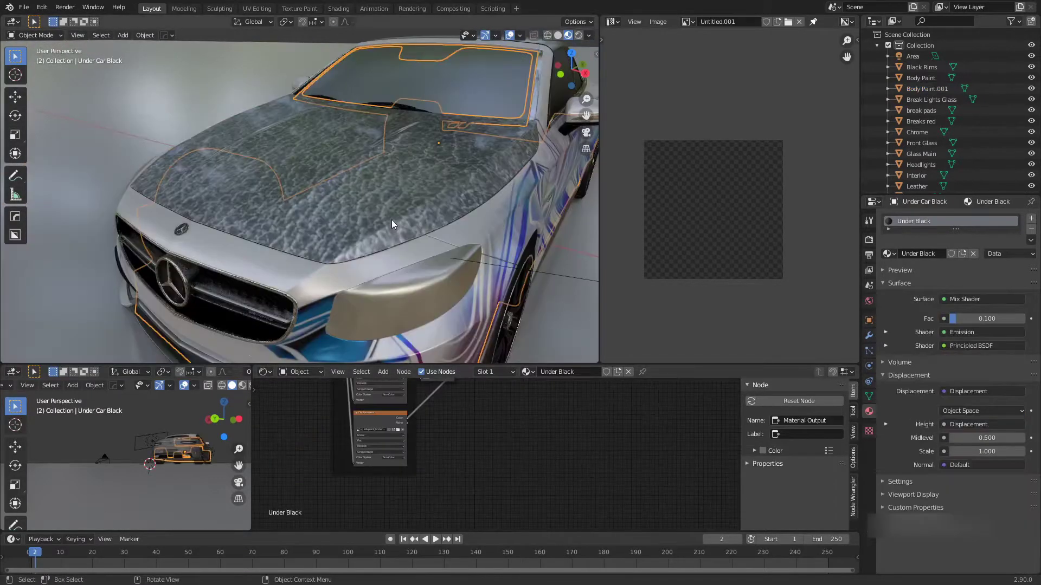
Step: Reselect the hood and duplicate its leather Image Texture node, placing the copy below the ColorRamp
{"action": "left_click", "coordinate": [391, 220]}
{"action": "mouse_move", "coordinate": [391, 220]}
{"action": "middle_mouse_down"}
{"action": "mouse_move", "coordinate": [466, 230]}
{"action": "mouse_move", "coordinate": [390, 222]}
{"action": "mouse_move", "coordinate": [418, 234]}
{"action": "middle_mouse_up"}
{"action": "scroll", "coordinate": [400, 227], "scroll_direction": "up", "scroll_amount": 2}
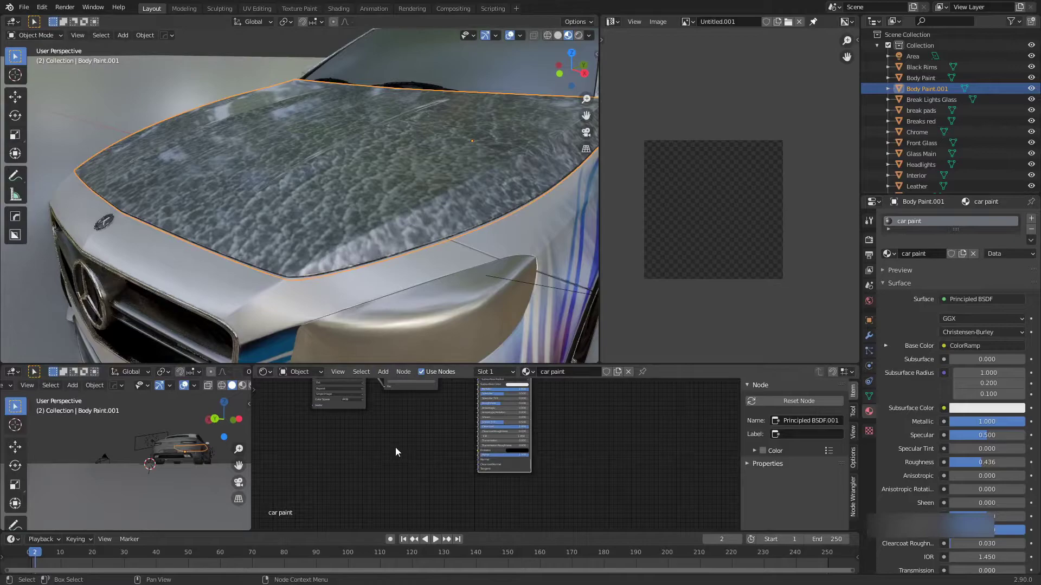
{"action": "middle_click_drag", "start_coordinate": [409, 416], "coordinate": [435, 454]}
{"action": "left_click", "coordinate": [382, 399]}
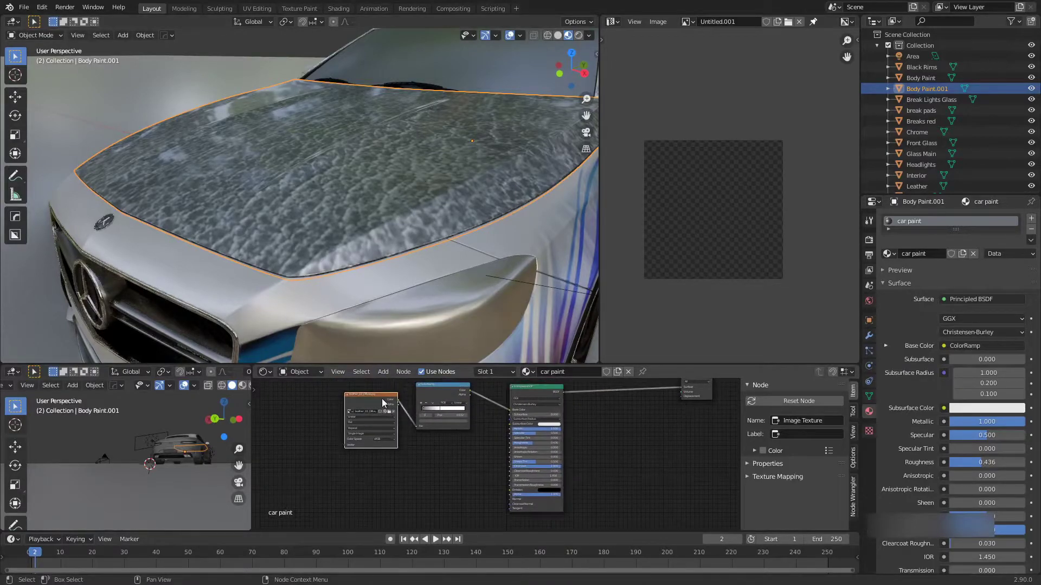
{"action": "key", "text": "shift+d"}
{"action": "left_click", "coordinate": [447, 475]}
{"action": "scroll", "coordinate": [429, 440], "scroll_direction": "up", "scroll_amount": 5}
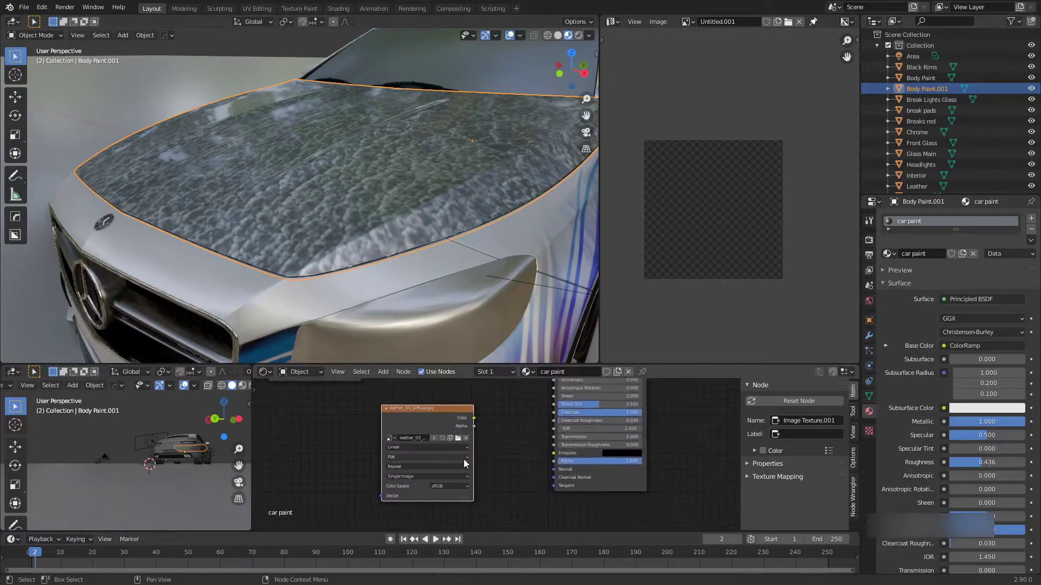
Step: Replace the duplicated Image Texture node's image with metal_p_02_Displacement.jpg from the vray textures metal folder
{"action": "left_click", "coordinate": [448, 434]}
{"action": "scroll", "coordinate": [637, 390], "scroll_direction": "down", "scroll_amount": 3}
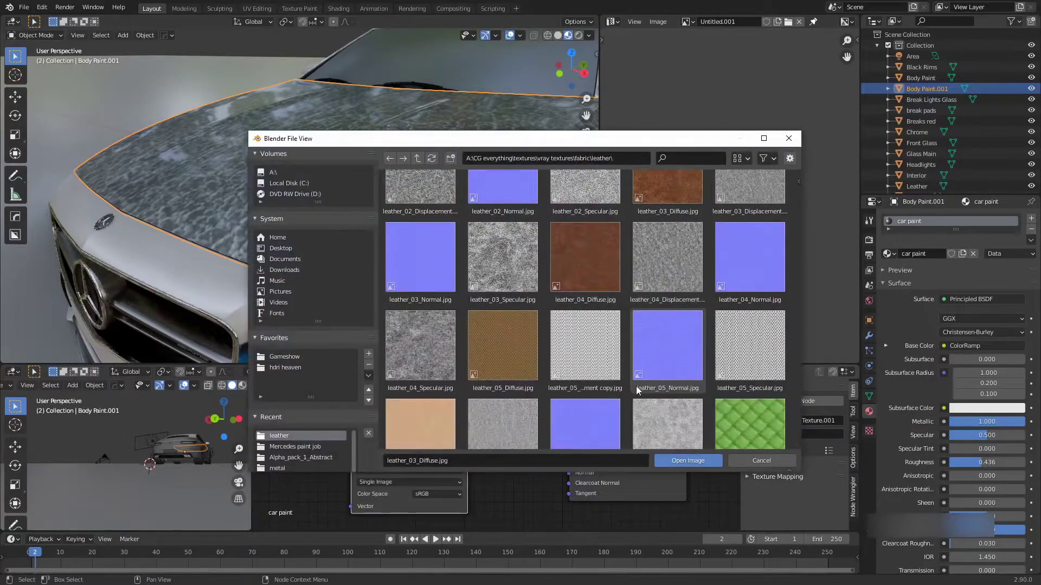
{"action": "left_click", "coordinate": [417, 158]}
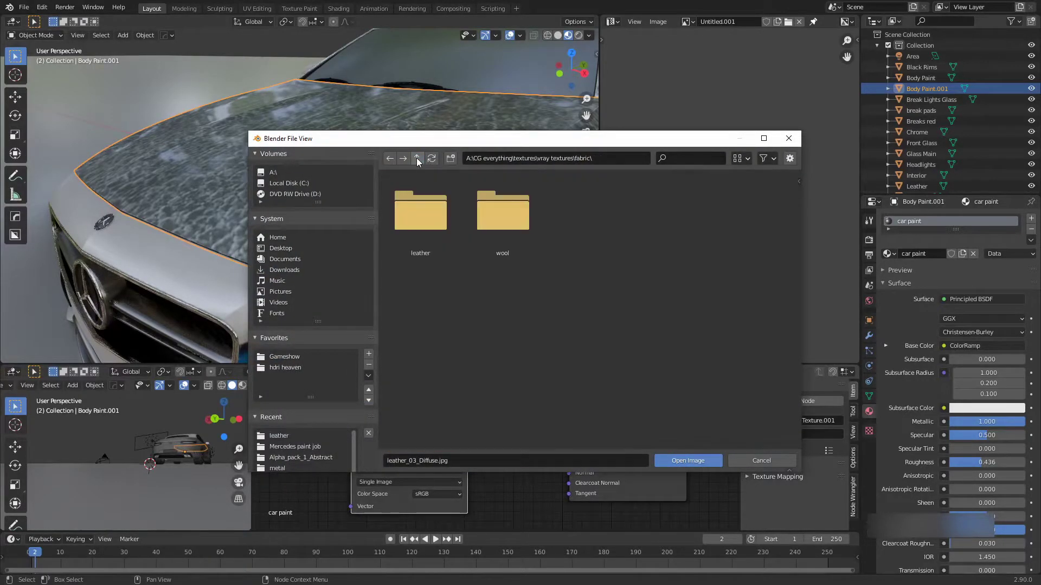
{"action": "left_click", "coordinate": [417, 158]}
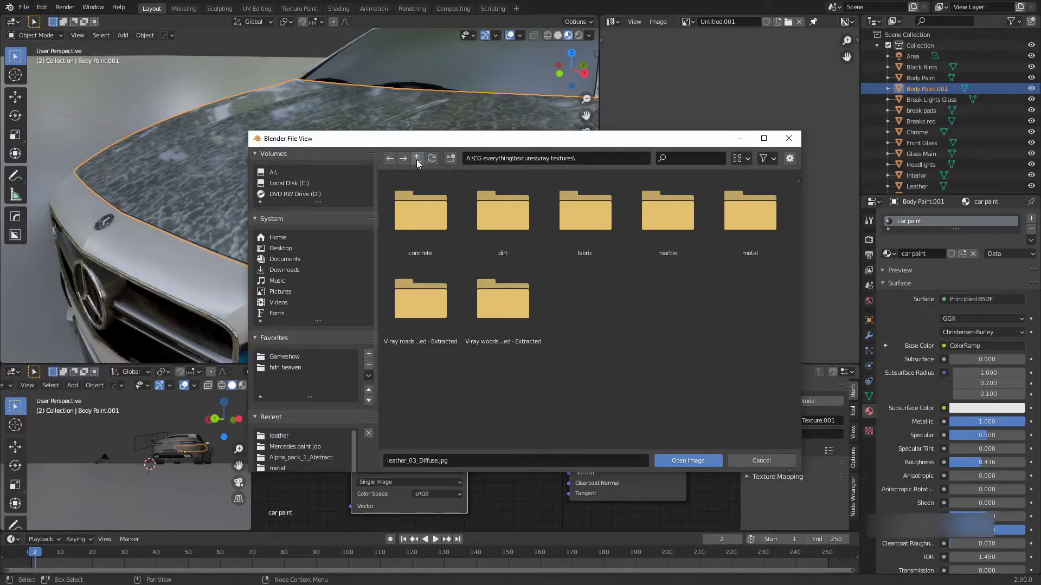
{"action": "double_click", "coordinate": [760, 221]}
{"action": "scroll", "coordinate": [632, 321], "scroll_direction": "down", "scroll_amount": 2}
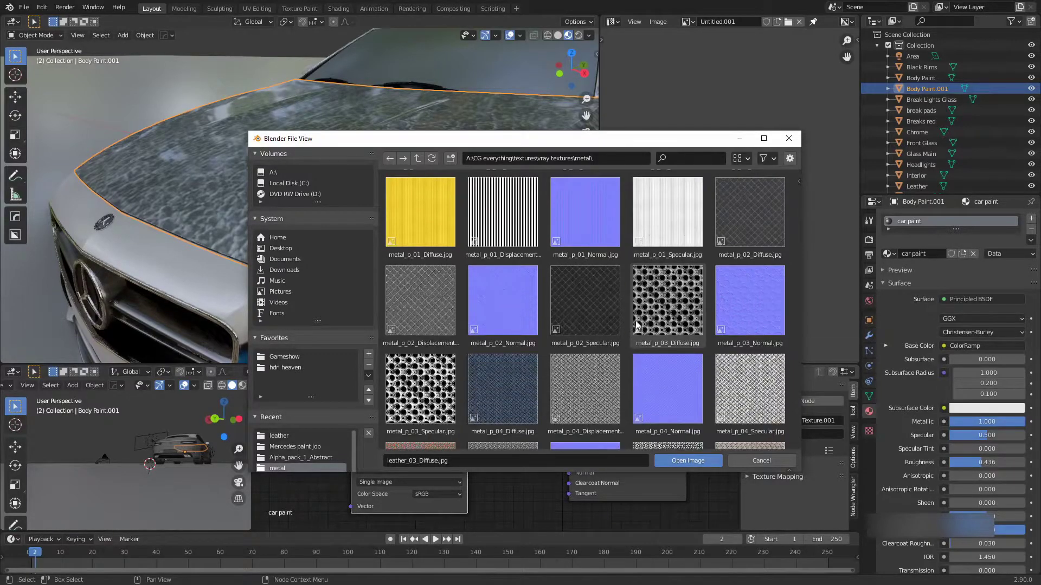
{"action": "left_click", "coordinate": [749, 219]}
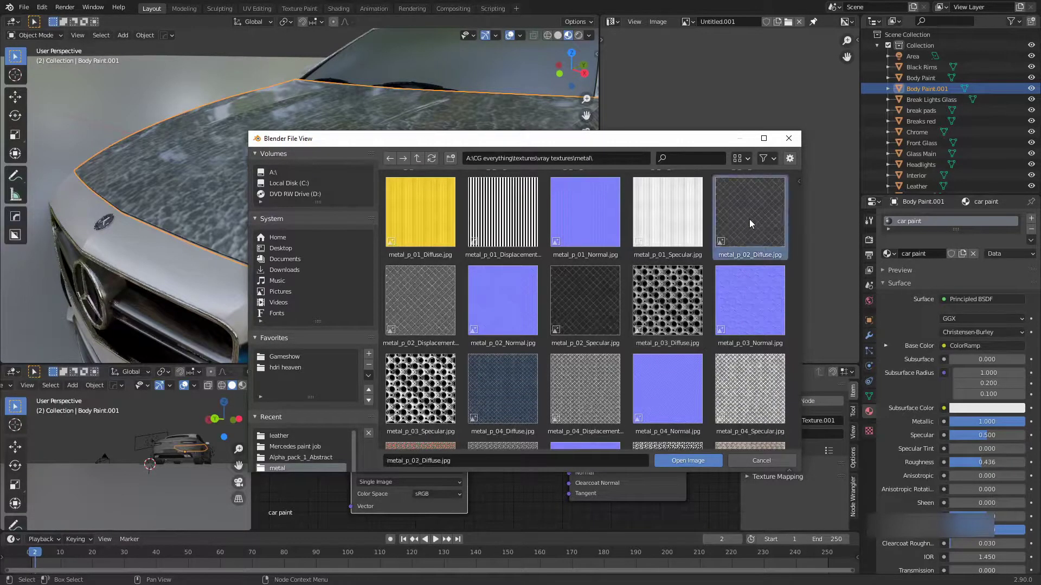
{"action": "left_click", "coordinate": [420, 303]}
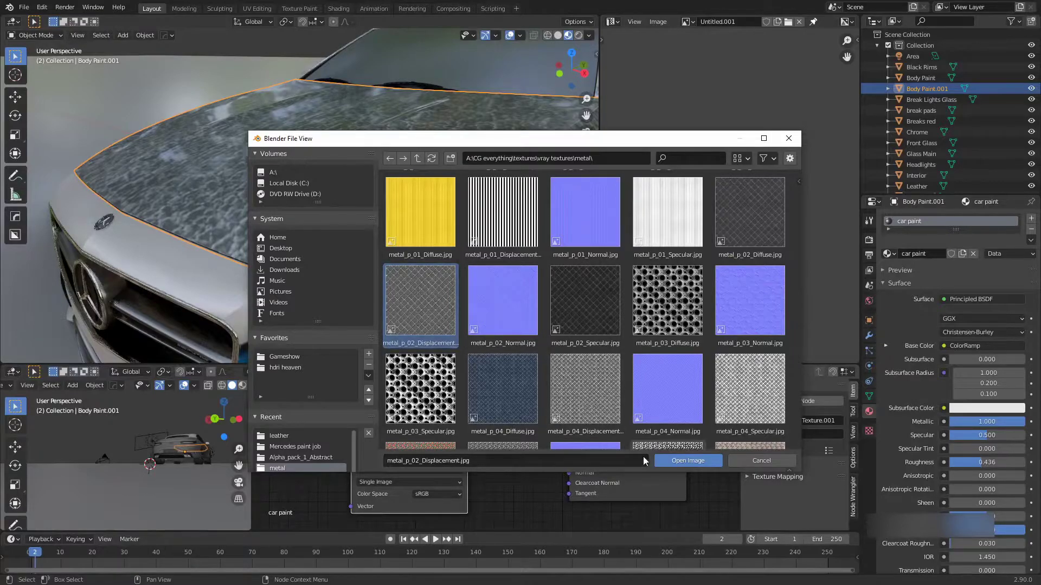
{"action": "left_click", "coordinate": [678, 461]}
Step: Add a Bump node, feeding the metal texture's colour into its Height and its Normal output into the textured Principled BSDF's Normal
{"action": "middle_click_drag", "start_coordinate": [481, 432], "coordinate": [471, 443]}
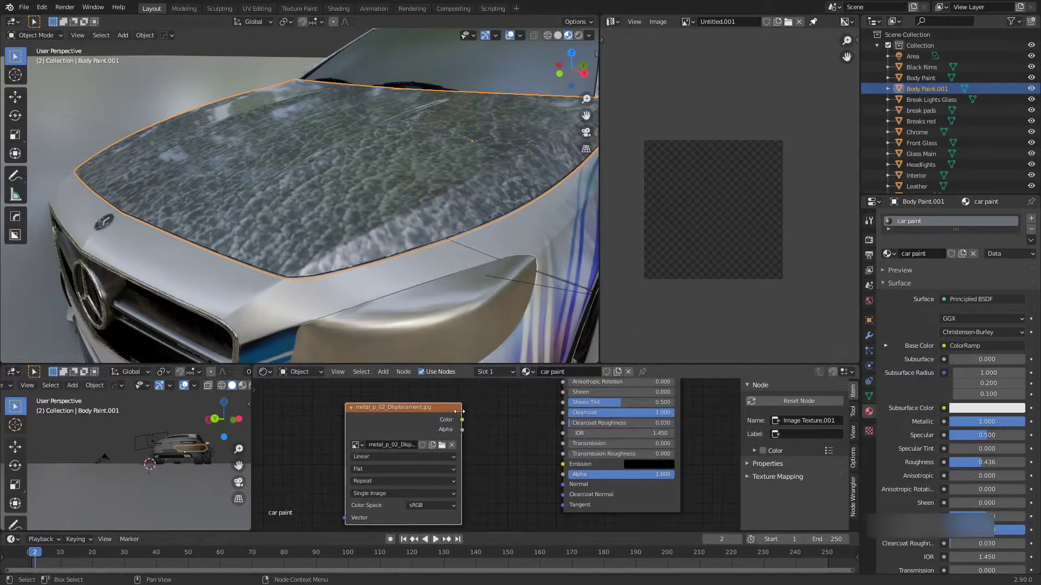
{"action": "left_click_drag", "start_coordinate": [451, 410], "coordinate": [368, 420]}
{"action": "key", "text": "shift+a"}
{"action": "left_click", "coordinate": [421, 403]}
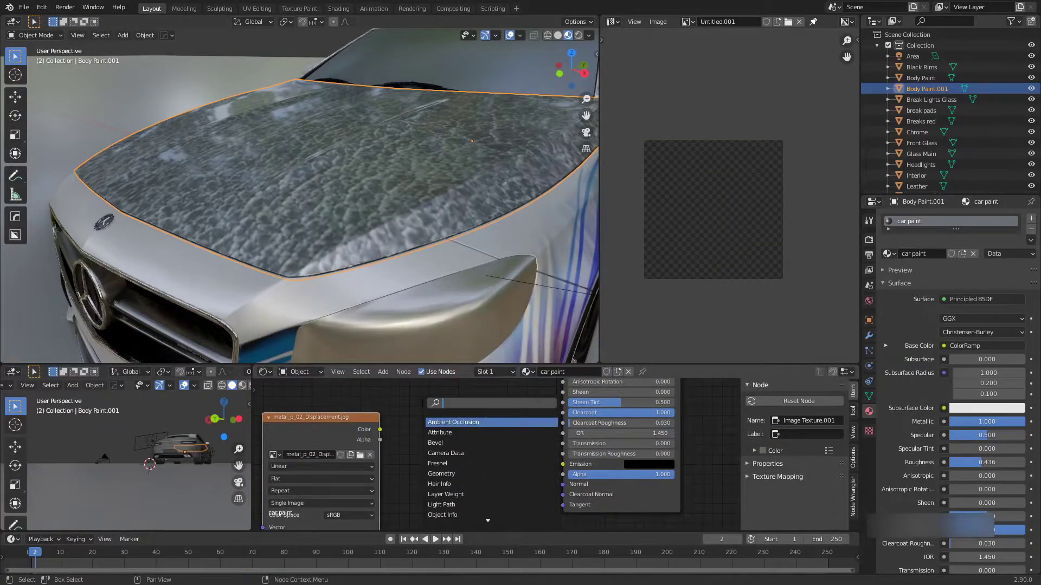
{"action": "type", "text": "bum"}
{"action": "key", "text": "Return"}
{"action": "left_click", "coordinate": [434, 427]}
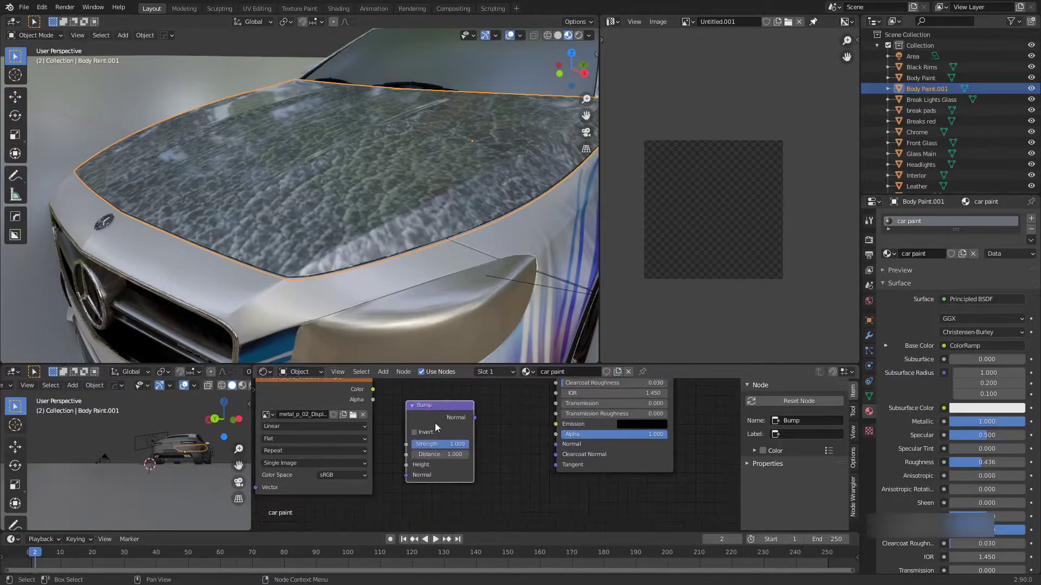
{"action": "left_click_drag", "start_coordinate": [388, 460], "coordinate": [405, 465]}
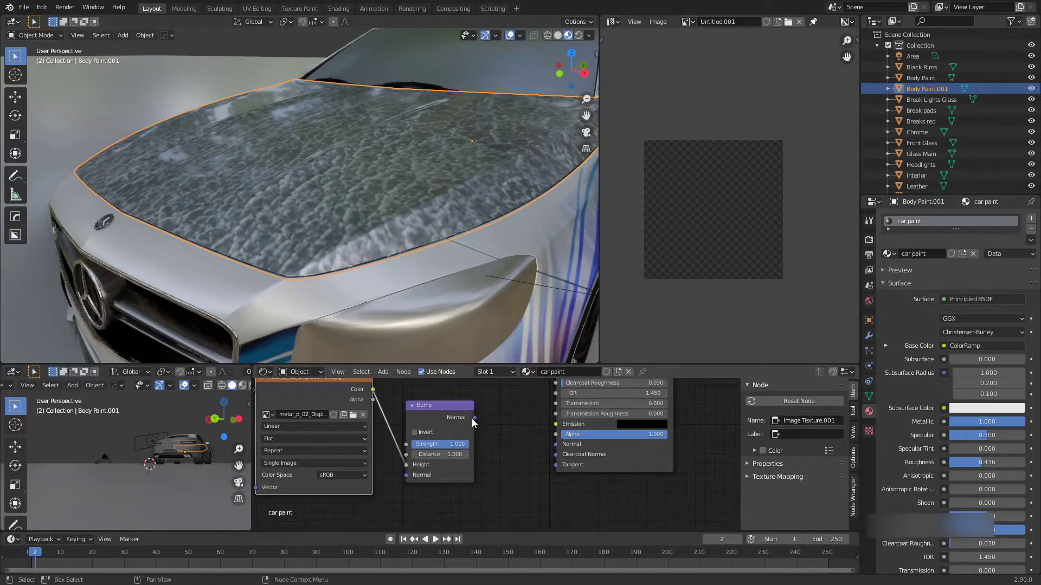
{"action": "left_click_drag", "start_coordinate": [474, 418], "coordinate": [556, 444]}
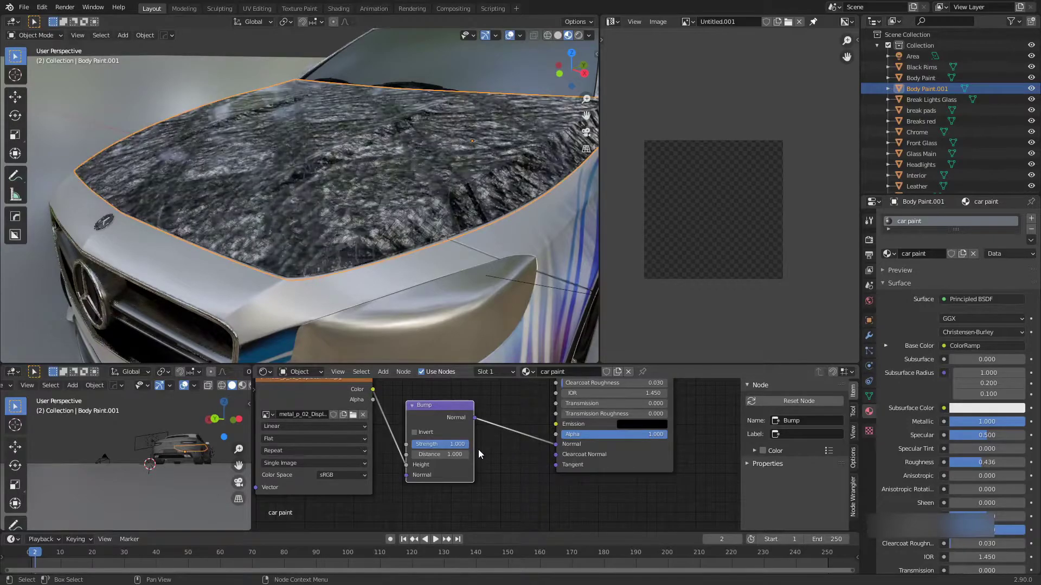
Step: Set the Bump node's strength to 0.6
{"action": "mouse_move", "coordinate": [425, 293]}
{"action": "middle_mouse_down"}
{"action": "mouse_move", "coordinate": [502, 275]}
{"action": "mouse_move", "coordinate": [390, 281]}
{"action": "mouse_move", "coordinate": [368, 268]}
{"action": "middle_mouse_up"}
{"action": "scroll", "coordinate": [368, 269], "scroll_direction": "up", "scroll_amount": 2}
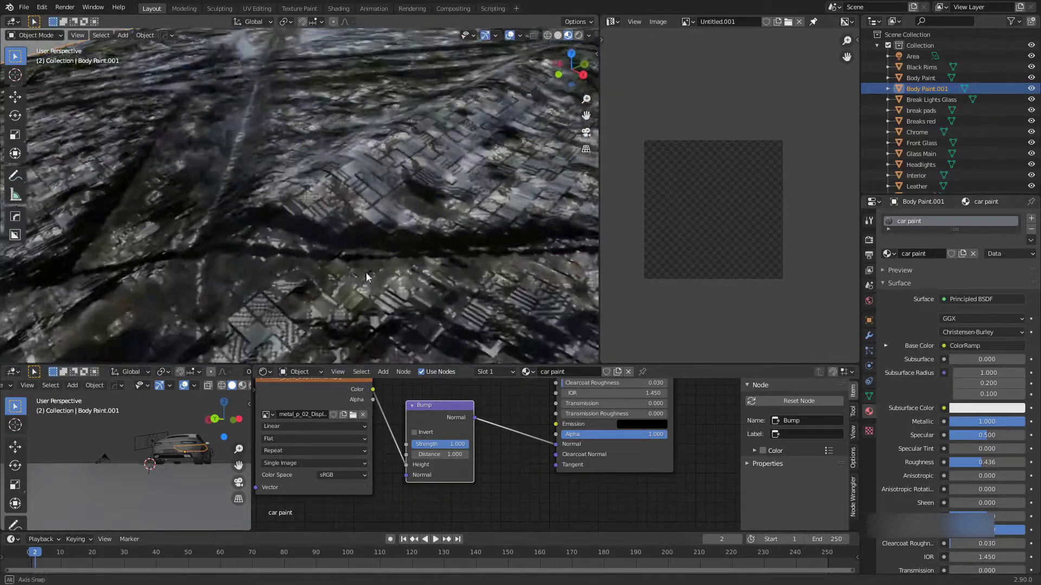
{"action": "scroll", "coordinate": [369, 272], "scroll_direction": "down", "scroll_amount": 3}
{"action": "middle_click_drag", "start_coordinate": [366, 276], "coordinate": [417, 262]}
{"action": "scroll", "coordinate": [370, 270], "scroll_direction": "down", "scroll_amount": 5}
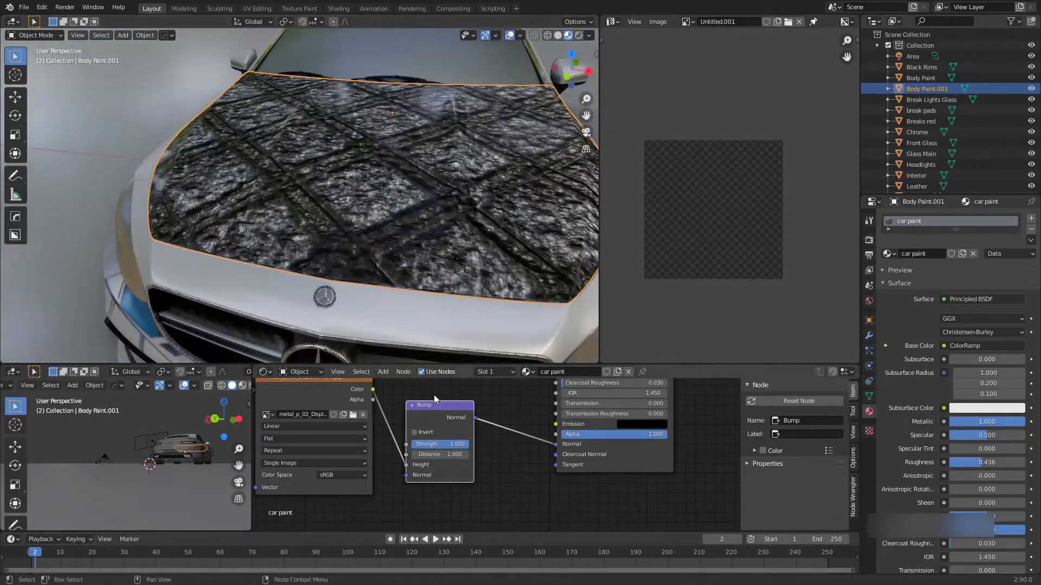
{"action": "scroll", "coordinate": [434, 394], "scroll_direction": "up", "scroll_amount": 3}
{"action": "mouse_move", "coordinate": [428, 438]}
{"action": "left_mouse_down"}
{"action": "mouse_move", "coordinate": [386, 439]}
{"action": "mouse_move", "coordinate": [408, 438]}
{"action": "left_mouse_up"}
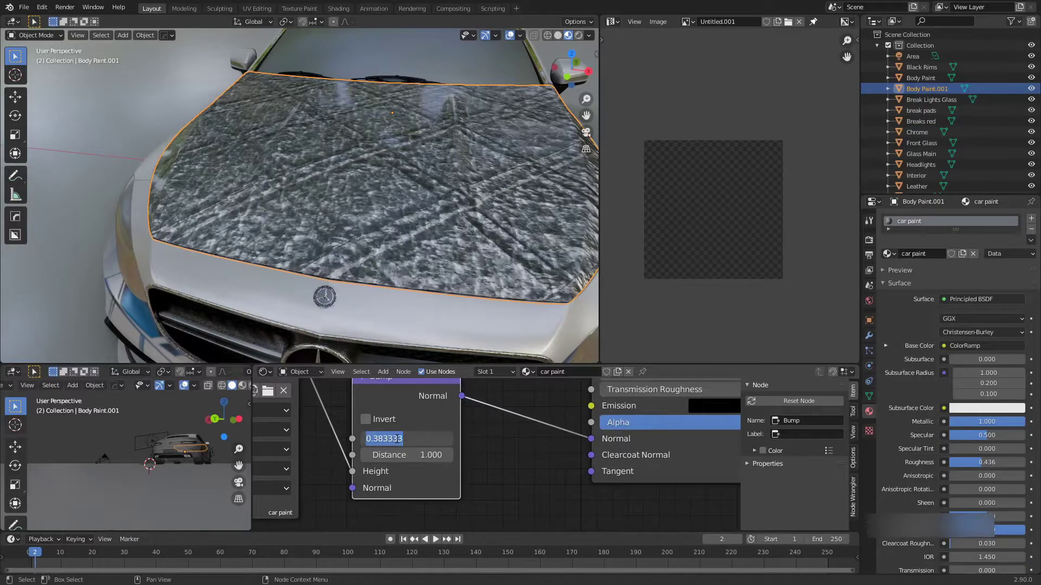
{"action": "key", "text": "Return"}
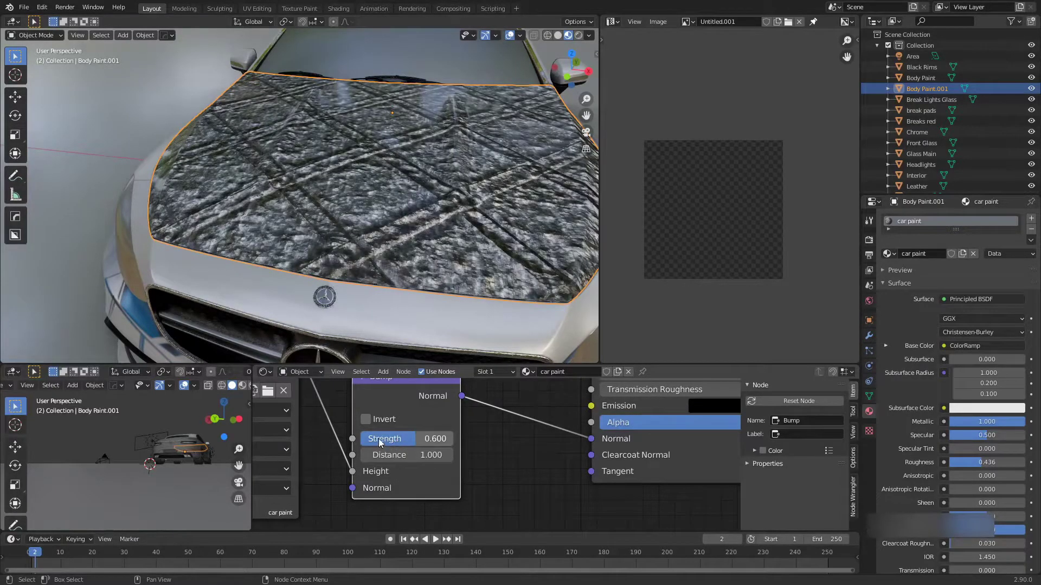
Step: Add Texture Coordinate and Mapping nodes to the metal displacement texture and set the mapping scale to 10 on all axes
{"action": "middle_click_drag", "start_coordinate": [368, 444], "coordinate": [504, 470]}
{"action": "scroll", "coordinate": [483, 460], "scroll_direction": "down", "scroll_amount": 4}
{"action": "middle_click_drag", "start_coordinate": [438, 450], "coordinate": [454, 472]}
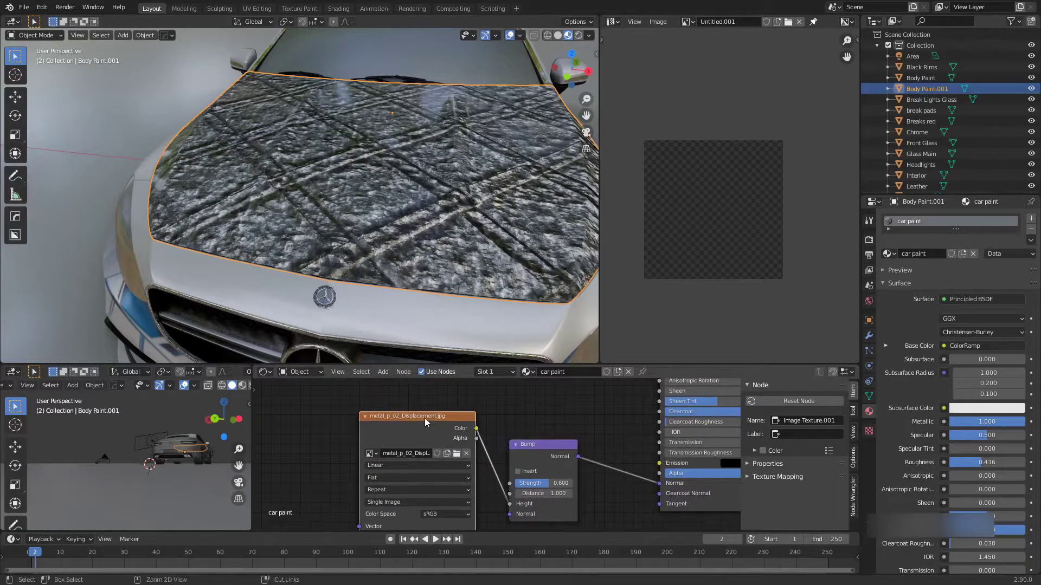
{"action": "key", "text": "ctrl+t"}
{"action": "middle_click_drag", "start_coordinate": [425, 418], "coordinate": [514, 408]}
{"action": "scroll", "coordinate": [398, 465], "scroll_direction": "up", "scroll_amount": 4}
{"action": "middle_click_drag", "start_coordinate": [407, 517], "coordinate": [441, 455]}
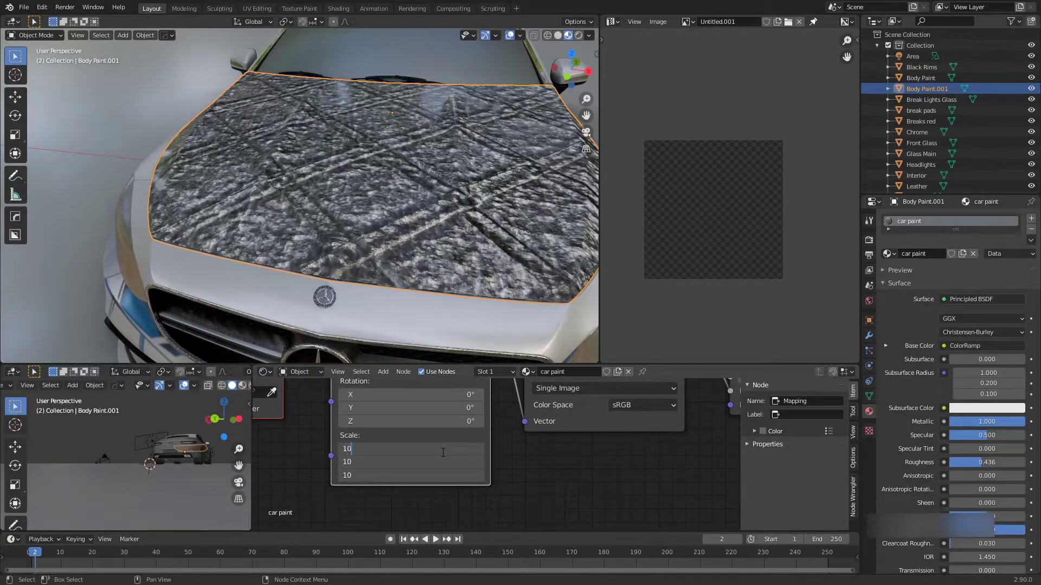
{"action": "key", "text": "Return"}
Step: Preview the original, untextured Principled BSDF on the hood by routing it to the Material Output
{"action": "scroll", "coordinate": [476, 255], "scroll_direction": "down", "scroll_amount": 3}
{"action": "middle_click_drag", "start_coordinate": [476, 256], "coordinate": [359, 265]}
{"action": "scroll", "coordinate": [405, 285], "scroll_direction": "up", "scroll_amount": 4}
{"action": "scroll", "coordinate": [334, 247], "scroll_direction": "up", "scroll_amount": 3}
{"action": "scroll", "coordinate": [359, 264], "scroll_direction": "down", "scroll_amount": 6}
{"action": "scroll", "coordinate": [506, 431], "scroll_direction": "down", "scroll_amount": 3}
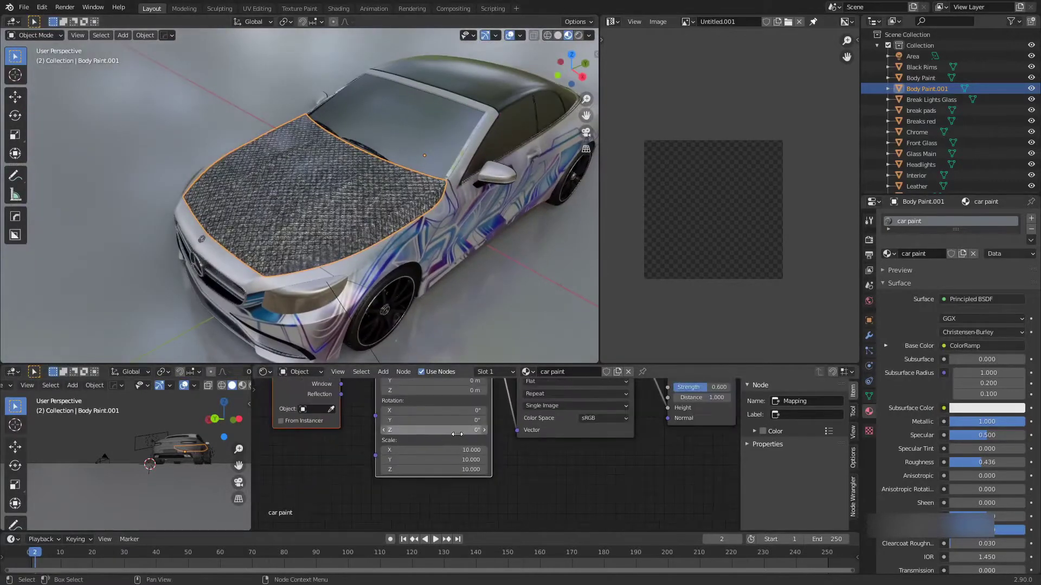
{"action": "scroll", "coordinate": [506, 430], "scroll_direction": "down", "scroll_amount": 5}
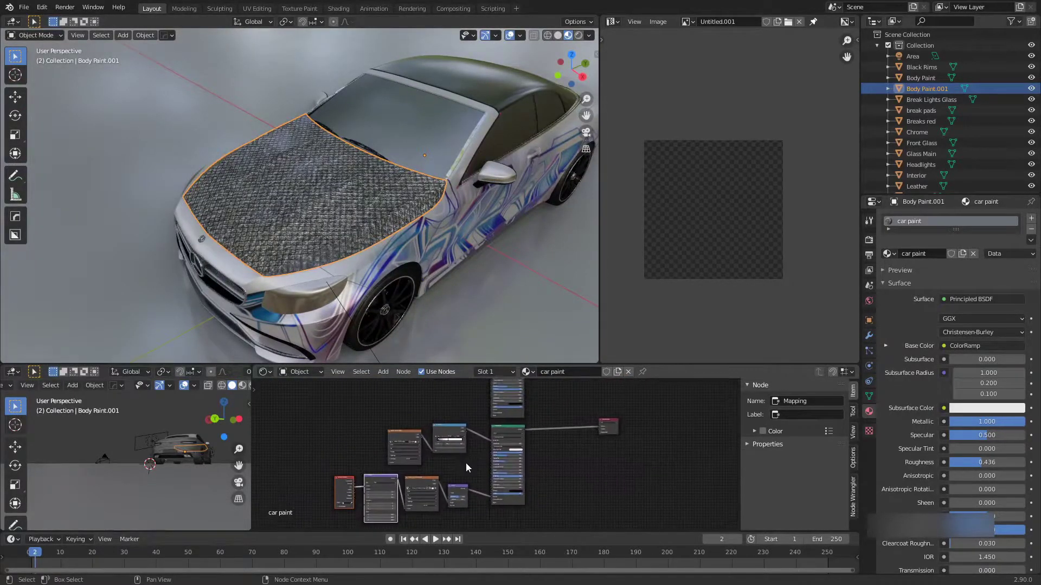
{"action": "left_click", "coordinate": [489, 416]}
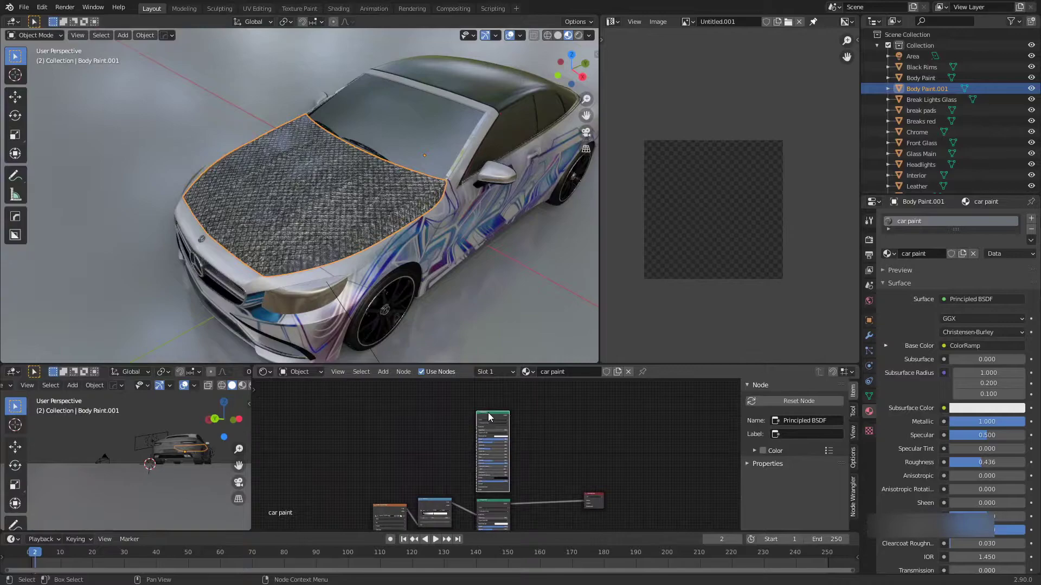
{"action": "left_click", "coordinate": [488, 415], "text": "ctrl+shift"}
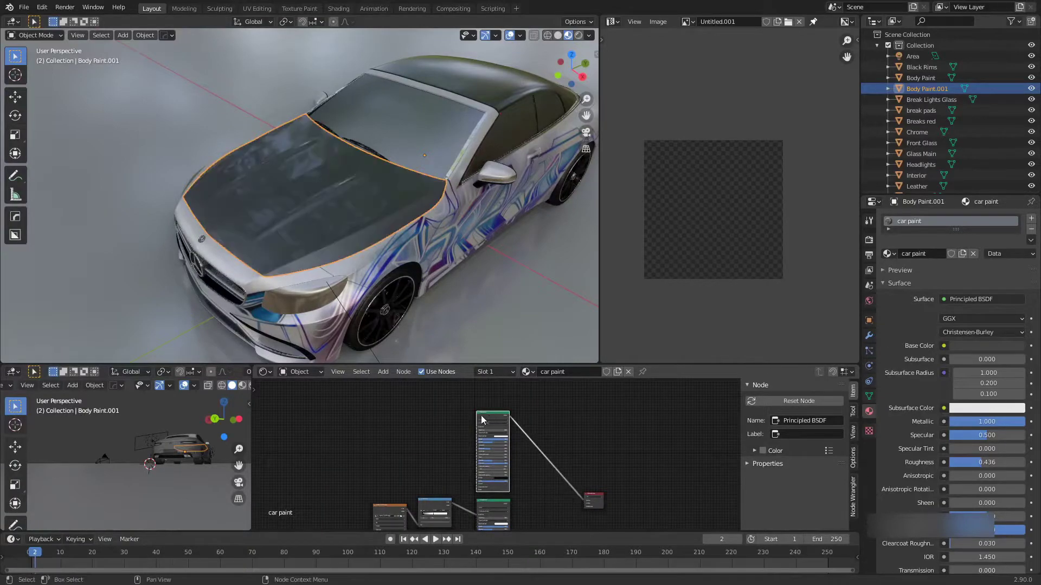
{"action": "middle_click_drag", "start_coordinate": [472, 271], "coordinate": [437, 259]}
{"action": "scroll", "coordinate": [415, 250], "scroll_direction": "up", "scroll_amount": 4}
{"action": "scroll", "coordinate": [415, 250], "scroll_direction": "down", "scroll_amount": 3}
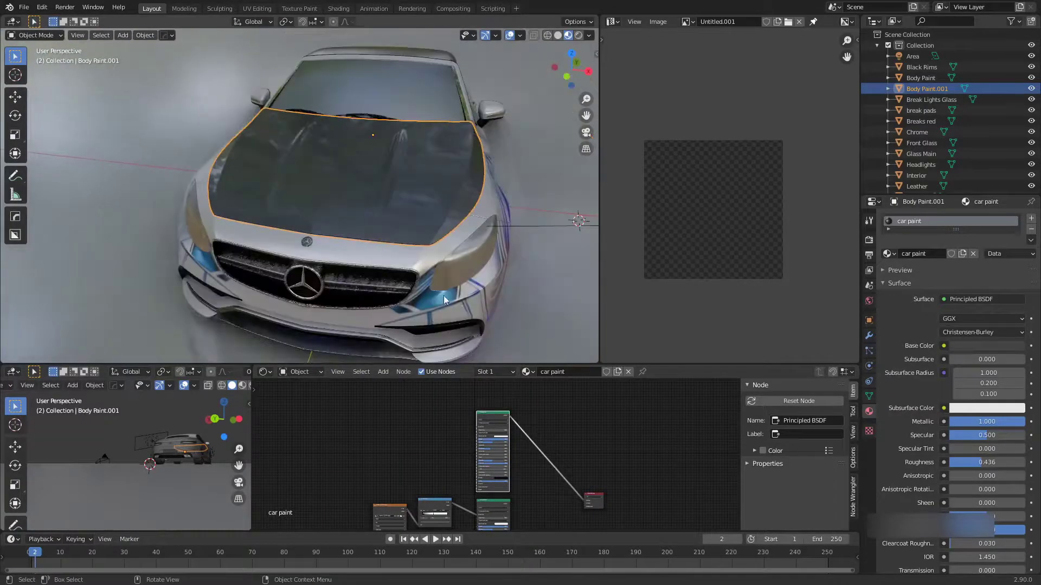
{"action": "scroll", "coordinate": [504, 499], "scroll_direction": "up", "scroll_amount": 2}
Step: Route the textured Principled BSDF back to the Material Output and examine the weave on the hood
{"action": "middle_click_drag", "start_coordinate": [504, 500], "coordinate": [480, 427]}
{"action": "scroll", "coordinate": [481, 431], "scroll_direction": "up", "scroll_amount": 1}
{"action": "left_click", "coordinate": [459, 424], "text": "ctrl+shift"}
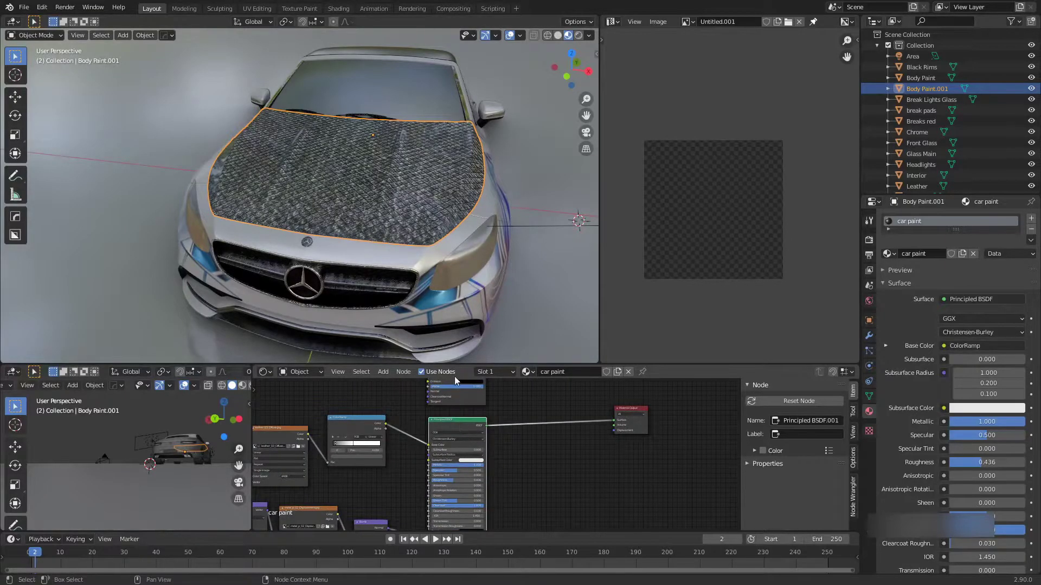
{"action": "scroll", "coordinate": [368, 268], "scroll_direction": "up", "scroll_amount": 6}
{"action": "mouse_move", "coordinate": [363, 274]}
{"action": "middle_mouse_down"}
{"action": "mouse_move", "coordinate": [320, 249]}
{"action": "mouse_move", "coordinate": [367, 267]}
{"action": "middle_mouse_up"}
{"action": "scroll", "coordinate": [387, 263], "scroll_direction": "down", "scroll_amount": 3}
{"action": "scroll", "coordinate": [368, 267], "scroll_direction": "up", "scroll_amount": 3}
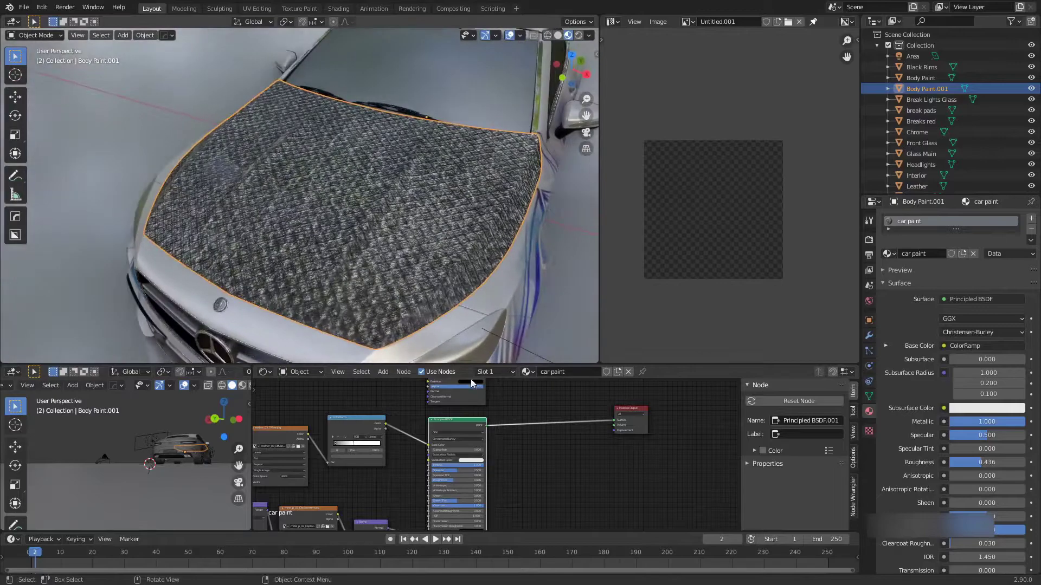
Step: Combine the original and textured Principled BSDF shaders with a Mix Shader feeding the Material Output
{"action": "middle_click_drag", "start_coordinate": [471, 379], "coordinate": [469, 420]}
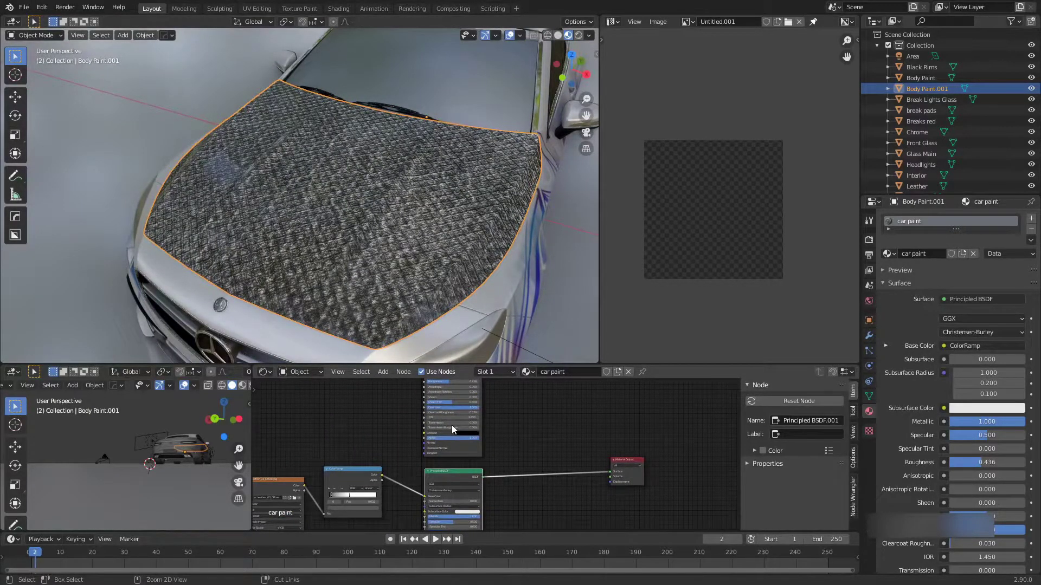
{"action": "right_click_drag", "start_coordinate": [454, 422], "coordinate": [455, 488], "text": "ctrl+shift"}
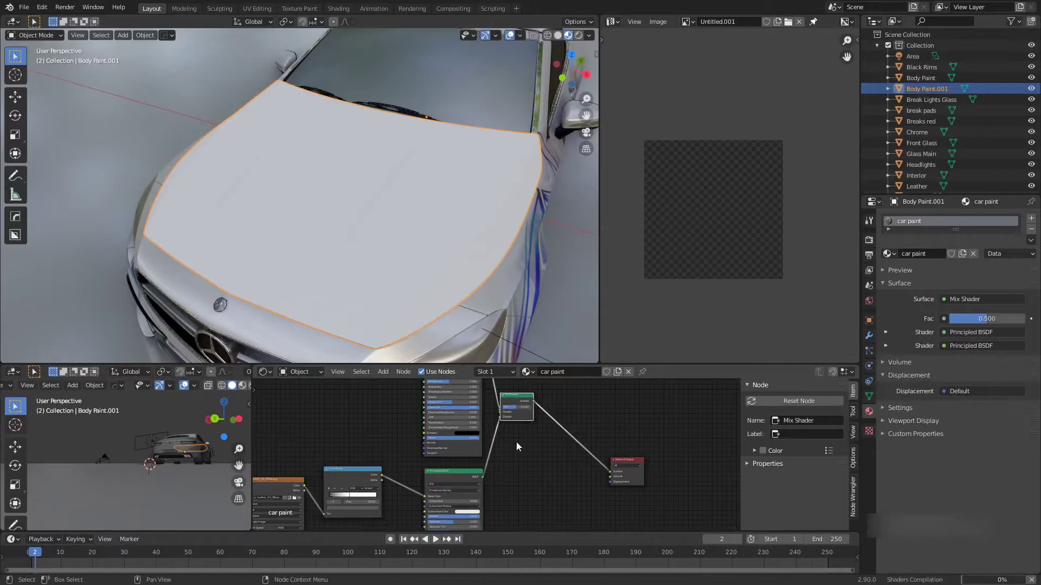
{"action": "middle_click_drag", "start_coordinate": [487, 387], "coordinate": [471, 418]}
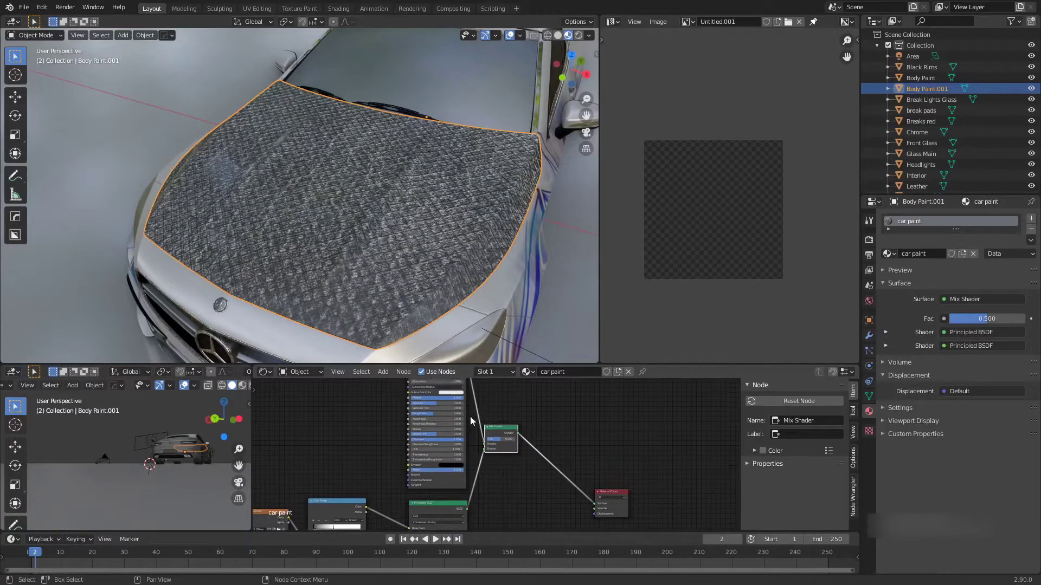
Step: Check in the preferences that the Node Wrangler add-on is enabled by searching the add-ons for "node"
{"action": "left_click", "coordinate": [44, 7]}
{"action": "left_click", "coordinate": [75, 161]}
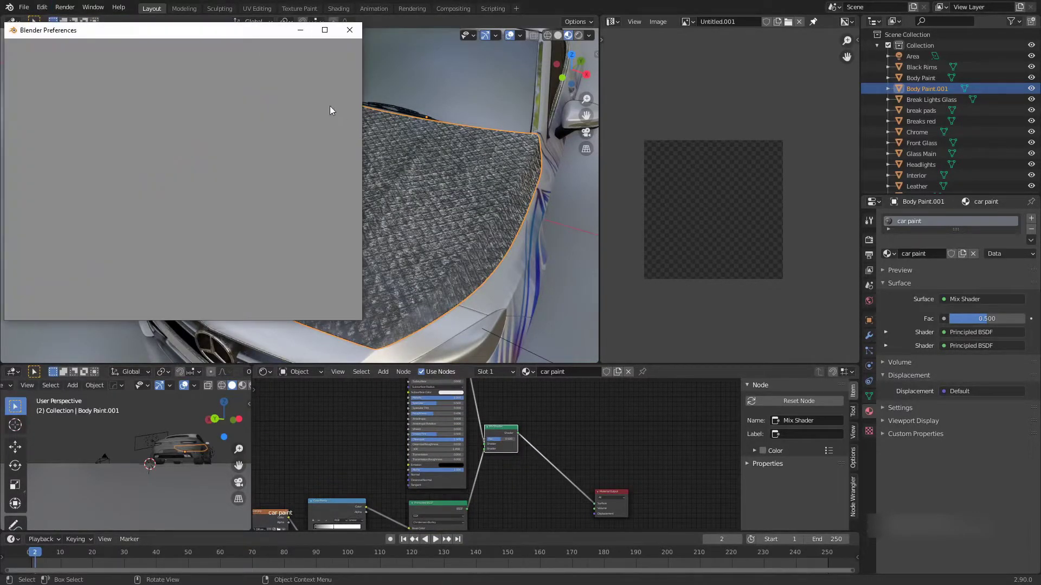
{"action": "left_click", "coordinate": [300, 63]}
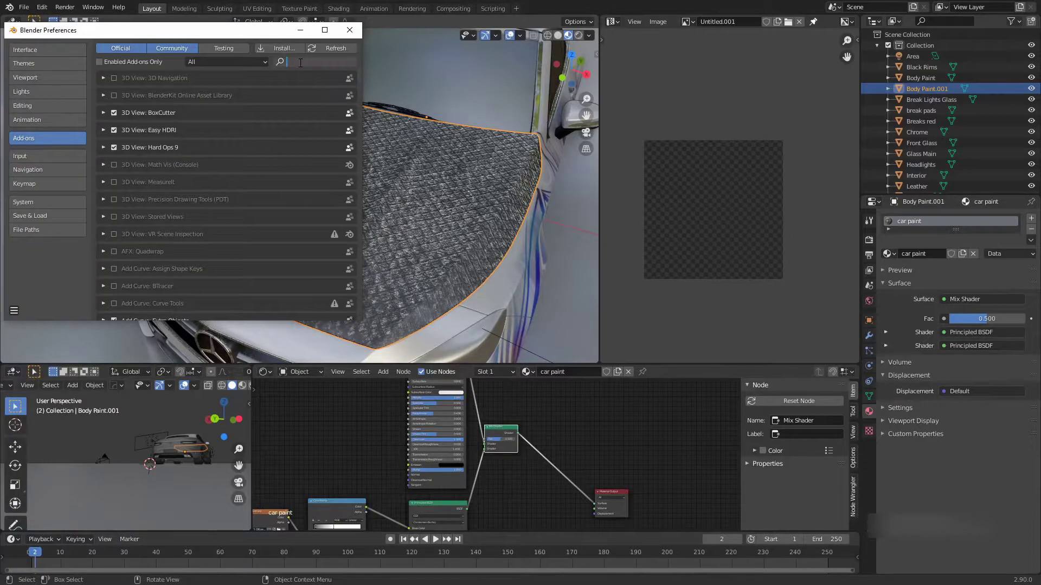
{"action": "type", "text": "node"}
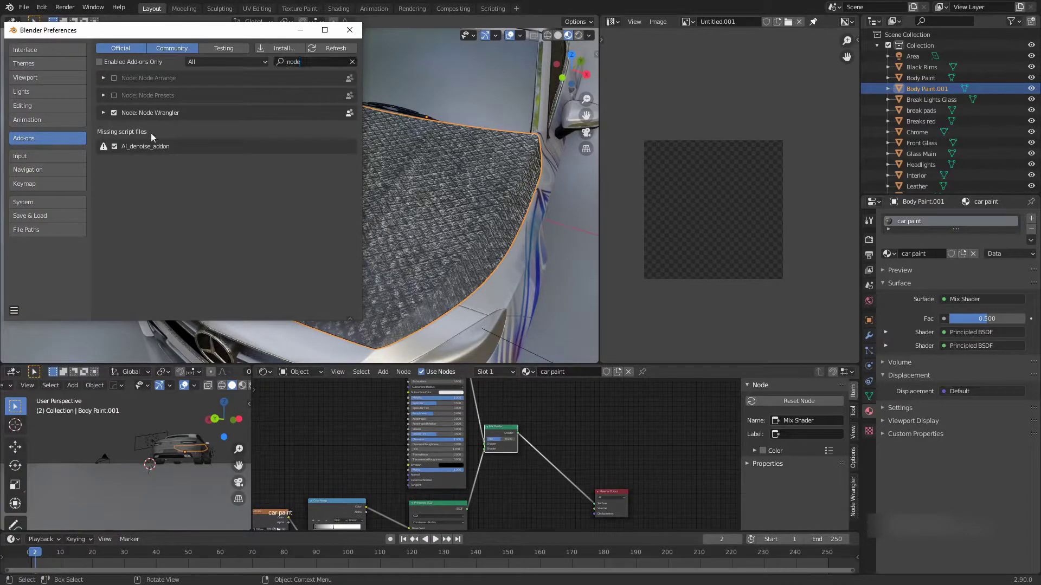
{"action": "left_click", "coordinate": [356, 34]}
Step: Try a Mix Shader factor of about 0.342, and restore the factor to 0.5
{"action": "scroll", "coordinate": [531, 394], "scroll_direction": "up", "scroll_amount": 3}
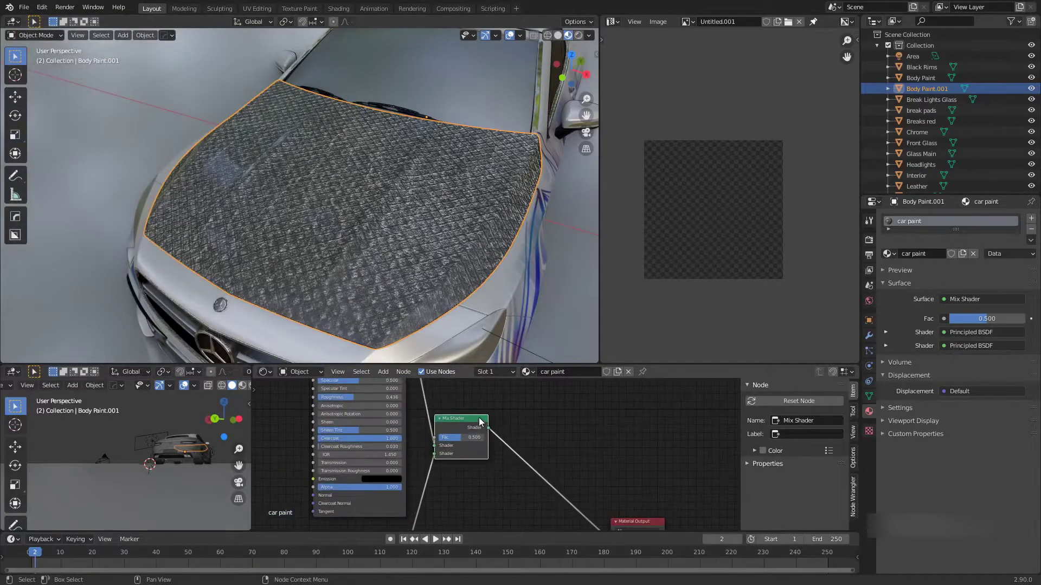
{"action": "key", "text": "h"}
{"action": "key", "text": "h"}
{"action": "scroll", "coordinate": [538, 421], "scroll_direction": "up", "scroll_amount": 3}
{"action": "middle_click_drag", "start_coordinate": [514, 454], "coordinate": [497, 472]}
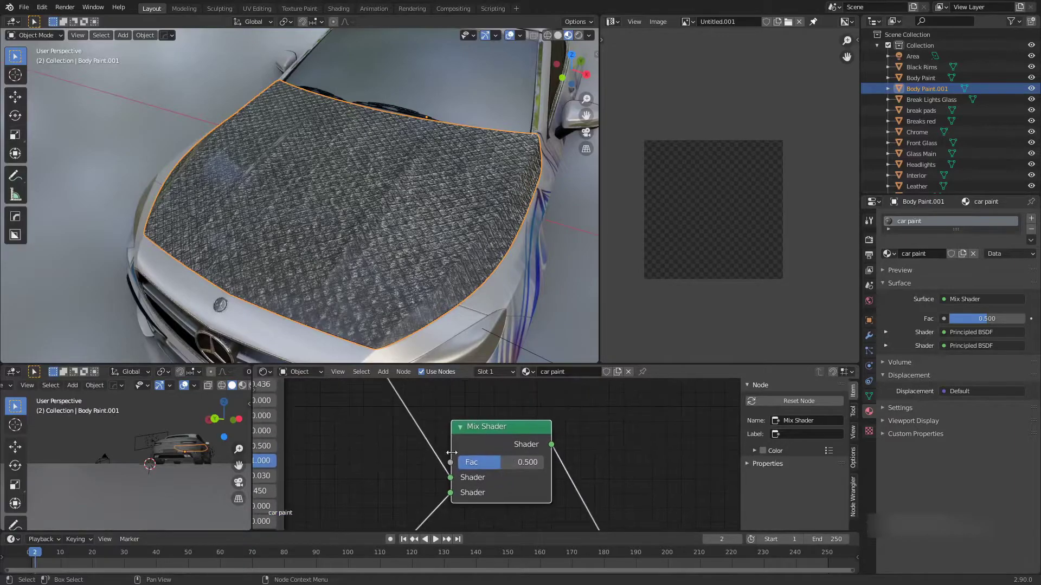
{"action": "mouse_move", "coordinate": [477, 463]}
{"action": "left_mouse_down"}
{"action": "mouse_move", "coordinate": [460, 463]}
{"action": "mouse_move", "coordinate": [542, 463]}
{"action": "mouse_move", "coordinate": [459, 462]}
{"action": "mouse_move", "coordinate": [488, 462]}
{"action": "left_mouse_up"}
{"action": "left_click", "coordinate": [495, 464]}
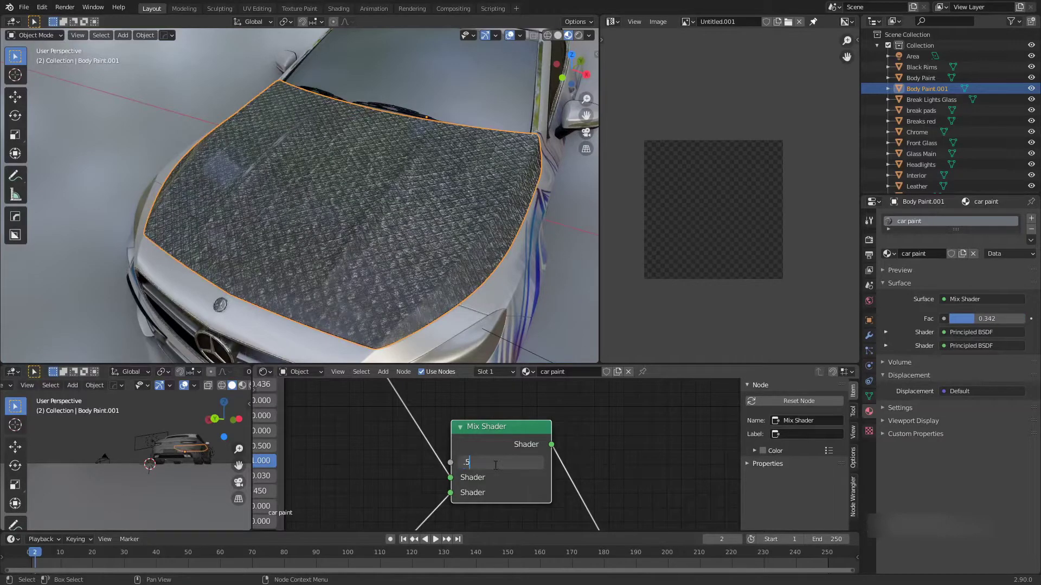
{"action": "scroll", "coordinate": [494, 465], "scroll_direction": "down", "scroll_amount": 5}
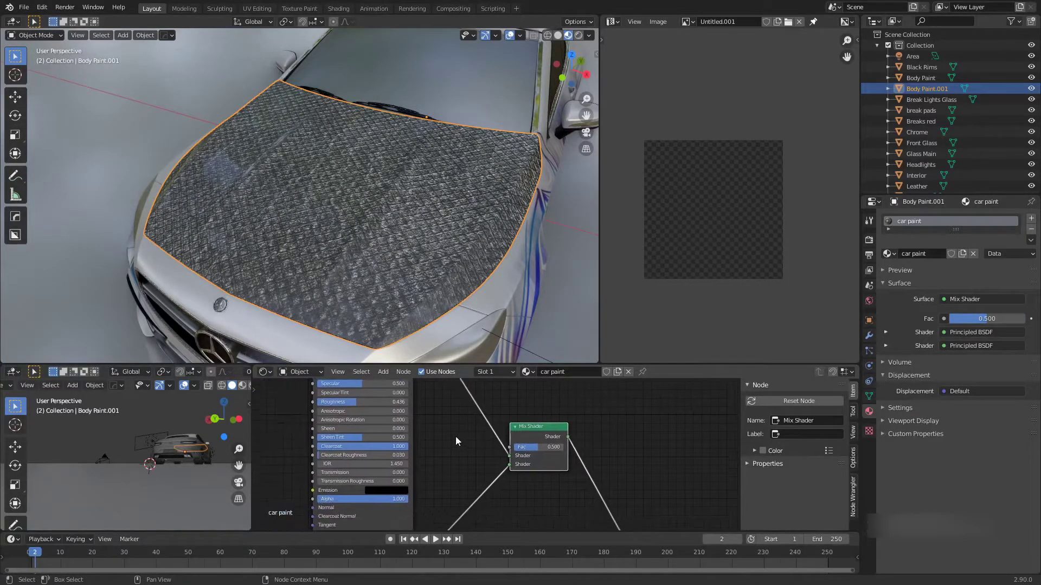
{"action": "middle_click_drag", "start_coordinate": [468, 431], "coordinate": [466, 466]}
{"action": "key", "text": "h"}
{"action": "key", "text": "h"}
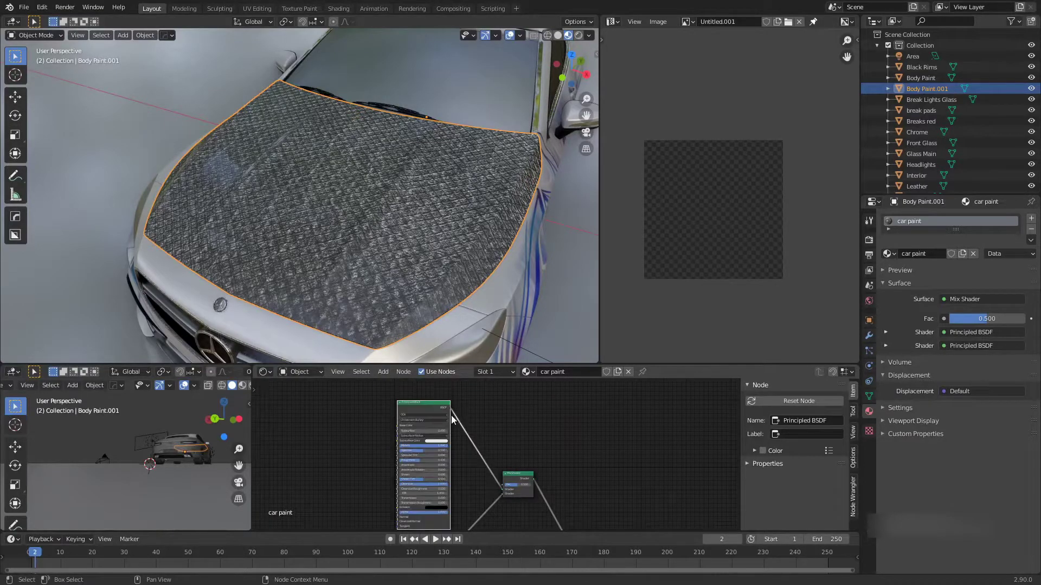
Step: Collapse the plain Principled BSDF node and move it up, clear of the Mix Shader
{"action": "key", "text": "h"}
{"action": "key", "text": "g"}
{"action": "left_click", "coordinate": [455, 400]}
{"action": "middle_click_drag", "start_coordinate": [449, 481], "coordinate": [463, 445]}
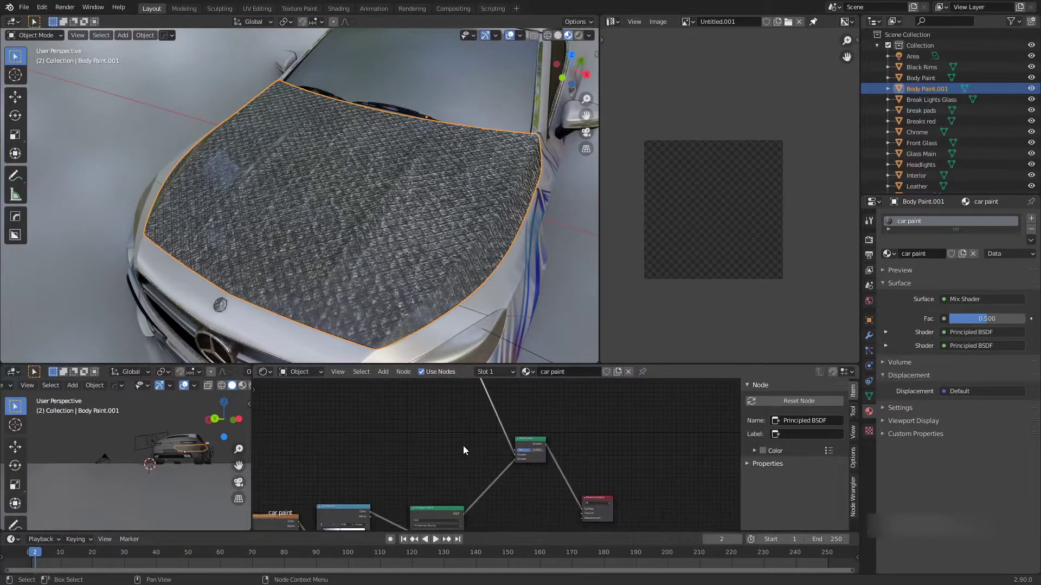
Step: Add an Image Texture node beside the Mix Shader
{"action": "scroll", "coordinate": [464, 450], "scroll_direction": "up", "scroll_amount": 9}
{"action": "key", "text": "shift+a"}
{"action": "left_click", "coordinate": [441, 421]}
{"action": "type", "text": "i"}
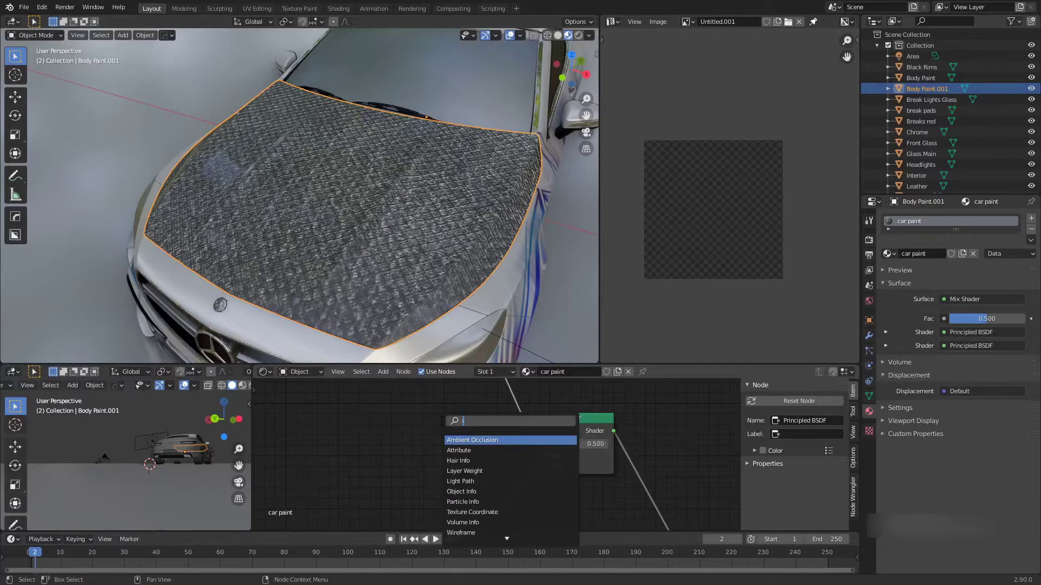
{"action": "type", "text": "ma"}
{"action": "key", "text": "Return"}
{"action": "left_click", "coordinate": [415, 430]}
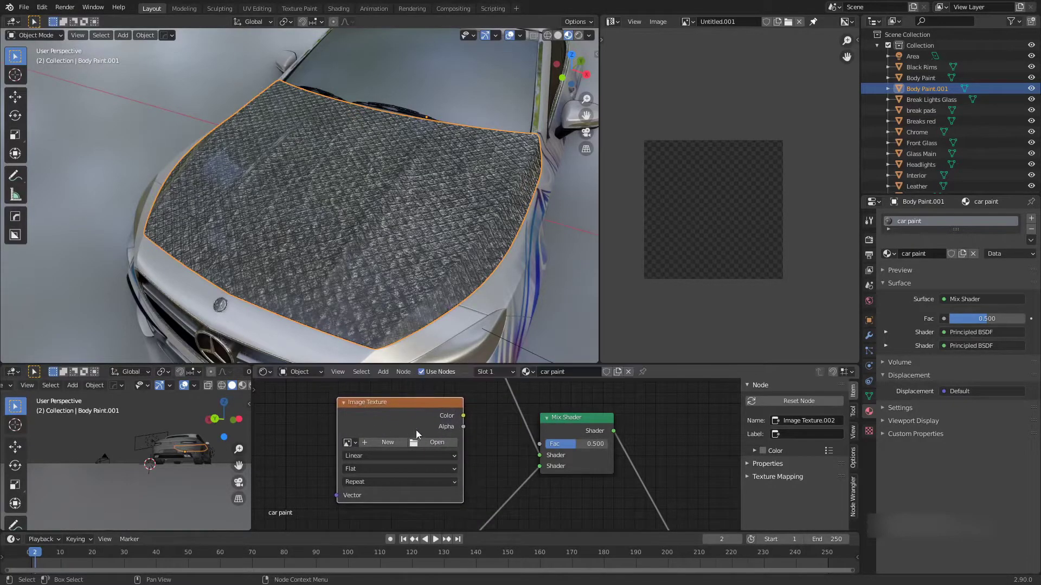
Step: Start opening an image for the new texture node and browse to the textures\Alpha_pack_Waves folder
{"action": "left_click", "coordinate": [442, 421]}
{"action": "left_click", "coordinate": [280, 435]}
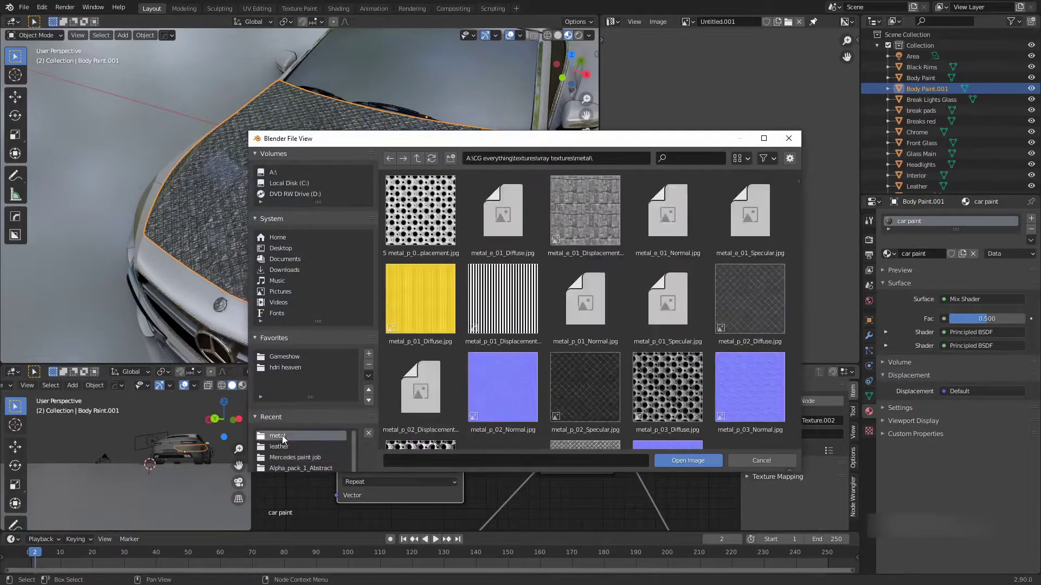
{"action": "left_click", "coordinate": [415, 159]}
{"action": "left_click", "coordinate": [416, 158]}
{"action": "left_click", "coordinate": [416, 158]}
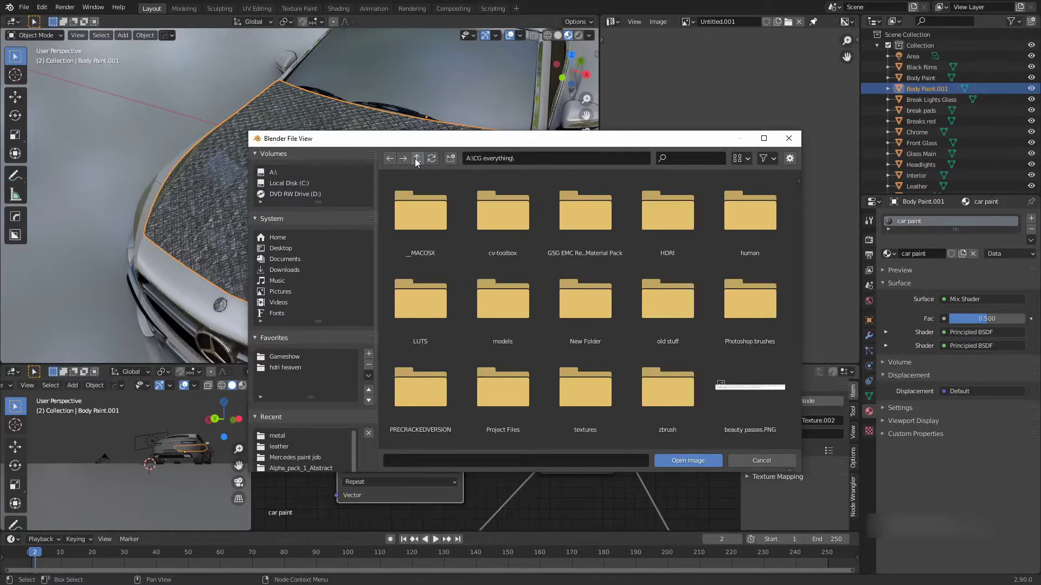
{"action": "double_click", "coordinate": [586, 393]}
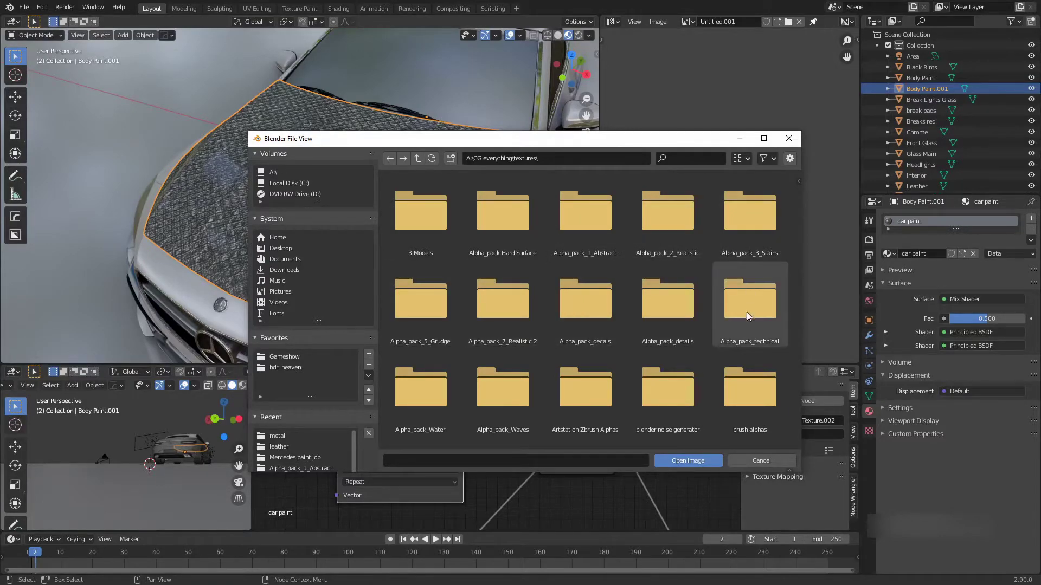
{"action": "scroll", "coordinate": [607, 343], "scroll_direction": "down", "scroll_amount": 2}
{"action": "double_click", "coordinate": [510, 346]}
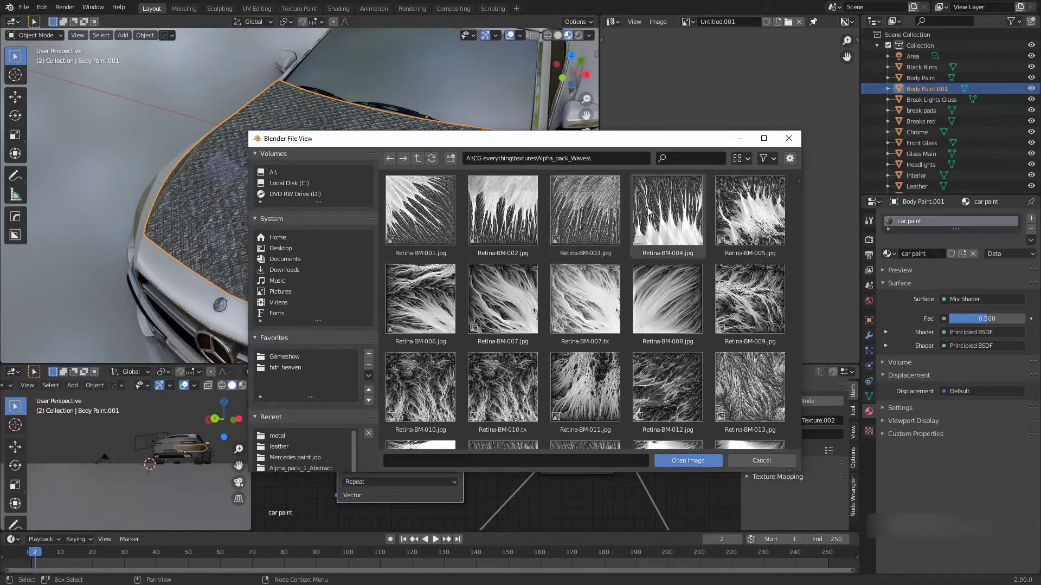
Step: Load Retina-BM-006.jpg into the new Image Texture node
{"action": "scroll", "coordinate": [540, 323], "scroll_direction": "down", "scroll_amount": 2}
{"action": "scroll", "coordinate": [539, 320], "scroll_direction": "up", "scroll_amount": 2}
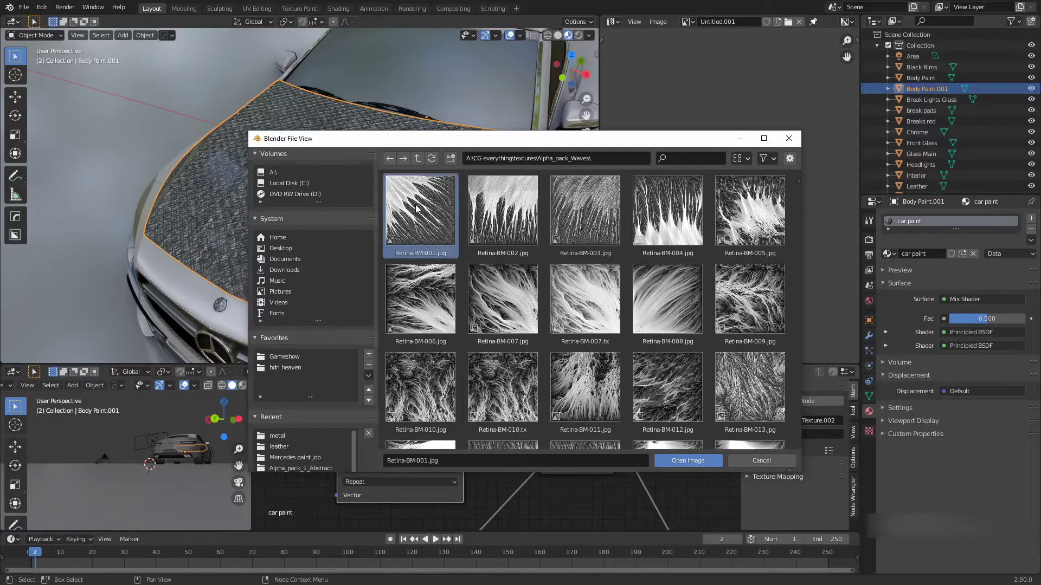
{"action": "left_click", "coordinate": [429, 314]}
{"action": "left_click", "coordinate": [685, 462]}
{"action": "mouse_move", "coordinate": [424, 456]}
{"action": "middle_mouse_down"}
{"action": "mouse_move", "coordinate": [391, 432]}
{"action": "mouse_move", "coordinate": [405, 458]}
{"action": "middle_mouse_up"}
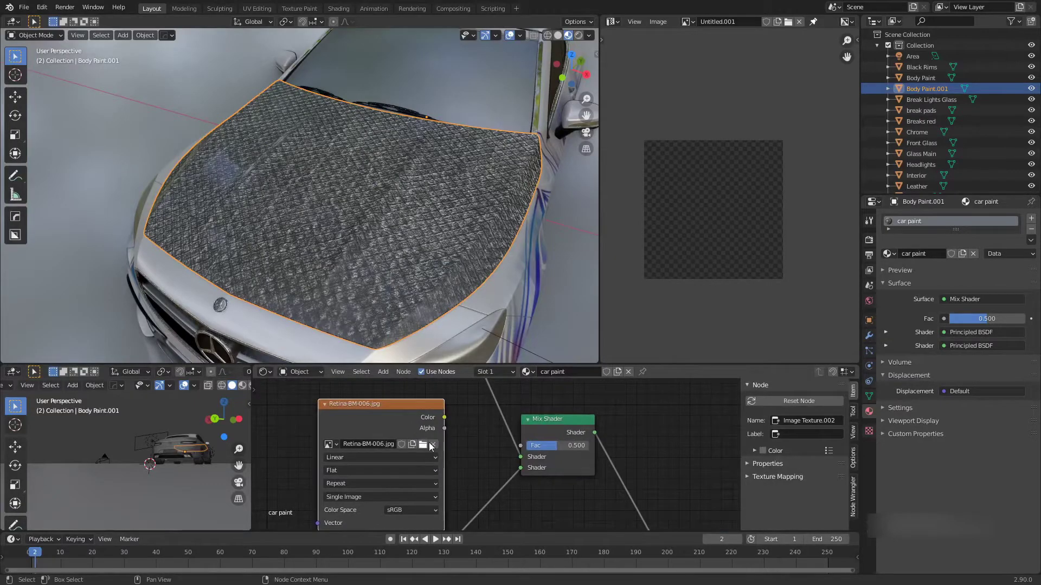
Step: Preview the Retina-BM-006.jpg texture alone on the hood, and restore the Mix Shader as the material output
{"action": "left_click", "coordinate": [409, 405], "text": "ctrl+shift"}
{"action": "middle_click_drag", "start_coordinate": [412, 312], "coordinate": [422, 255]}
{"action": "left_click", "coordinate": [564, 423], "text": "ctrl+shift"}
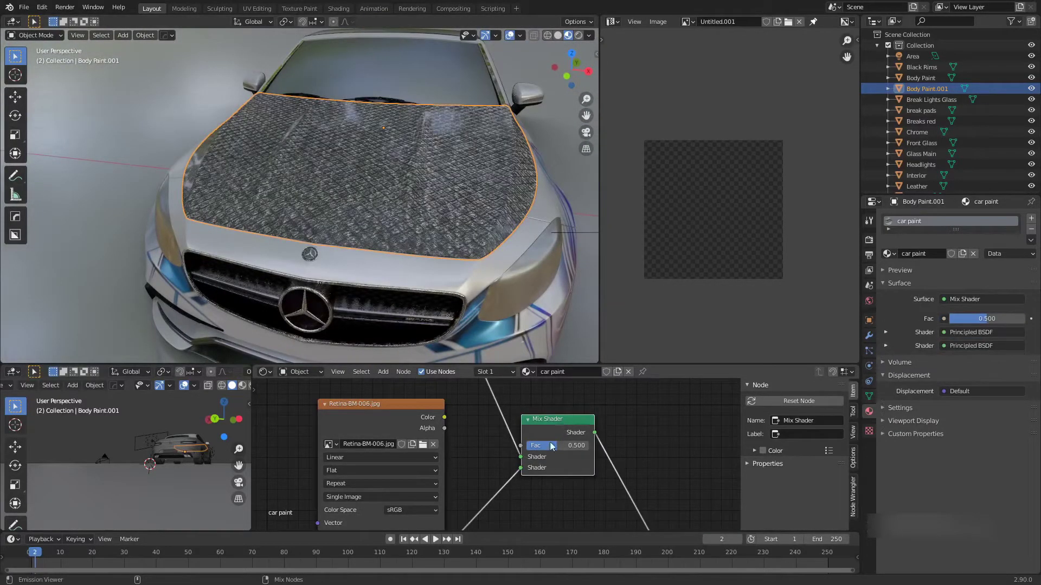
Step: Connect the Retina-BM-006.jpg colour output to the Mix Shader factor and examine the blend on the hood
{"action": "left_click_drag", "start_coordinate": [444, 417], "coordinate": [520, 446]}
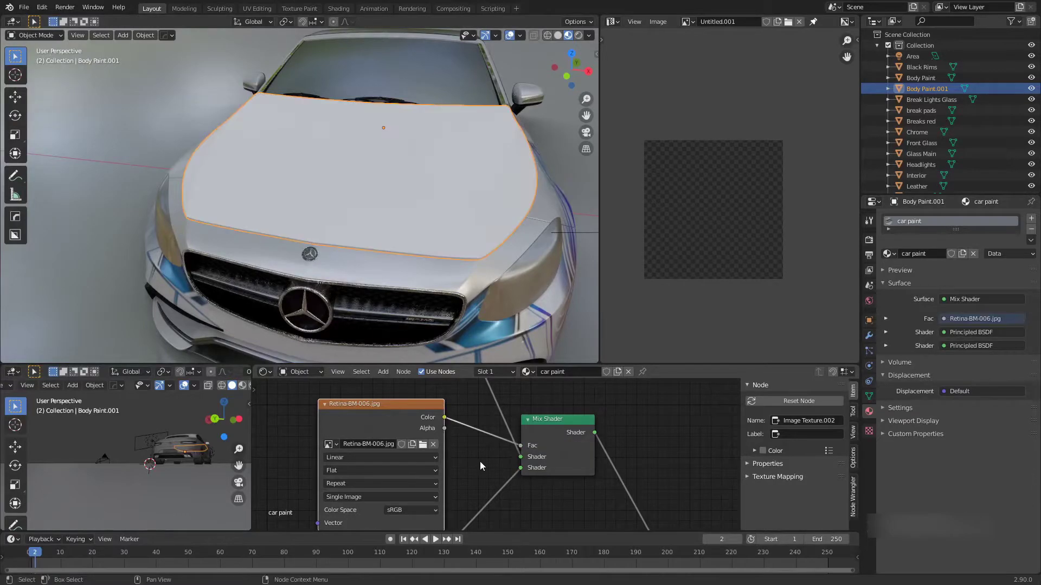
{"action": "middle_click_drag", "start_coordinate": [444, 283], "coordinate": [385, 246]}
{"action": "scroll", "coordinate": [373, 284], "scroll_direction": "down", "scroll_amount": 5}
{"action": "scroll", "coordinate": [395, 267], "scroll_direction": "up", "scroll_amount": 6}
{"action": "scroll", "coordinate": [385, 246], "scroll_direction": "down", "scroll_amount": 4}
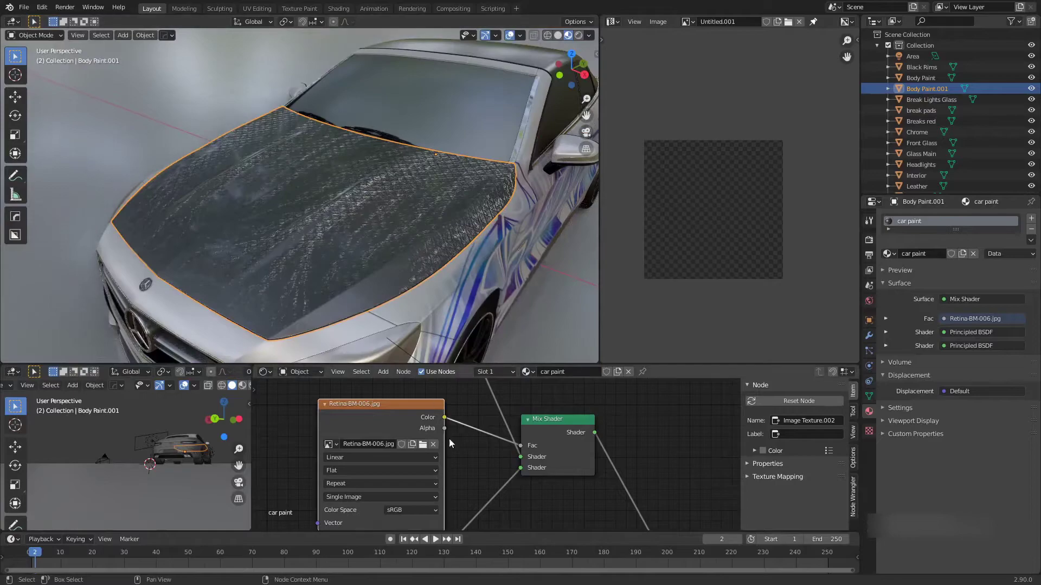
Step: Expand the collapsed Principled BSDF node and move it clear of the Retina-BM-006.jpg node
{"action": "scroll", "coordinate": [449, 438], "scroll_direction": "down", "scroll_amount": 2}
{"action": "scroll", "coordinate": [448, 426], "scroll_direction": "down", "scroll_amount": 4}
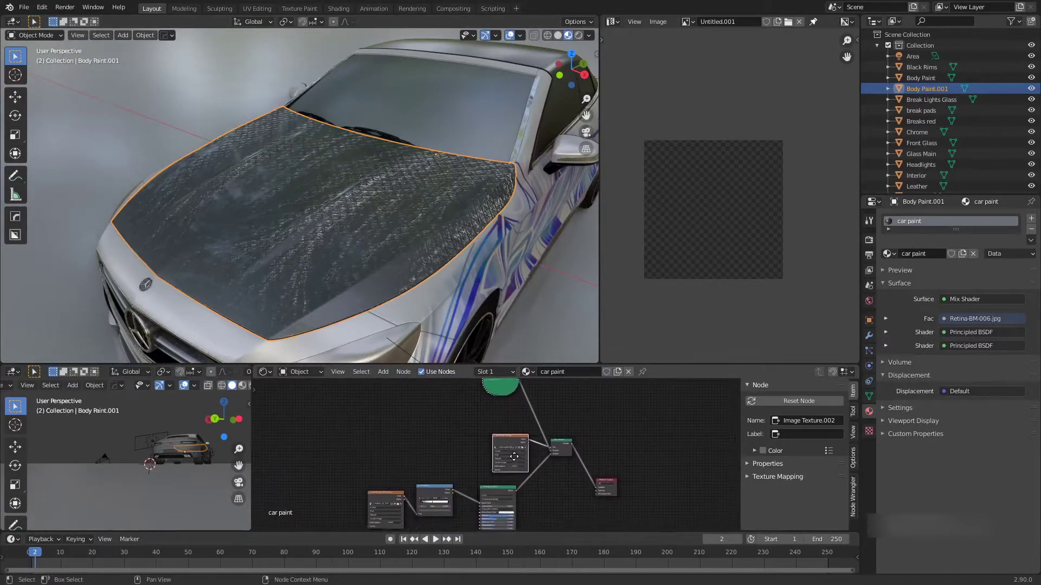
{"action": "middle_click_drag", "start_coordinate": [438, 447], "coordinate": [483, 434]}
{"action": "middle_click_drag", "start_coordinate": [532, 408], "coordinate": [473, 481]}
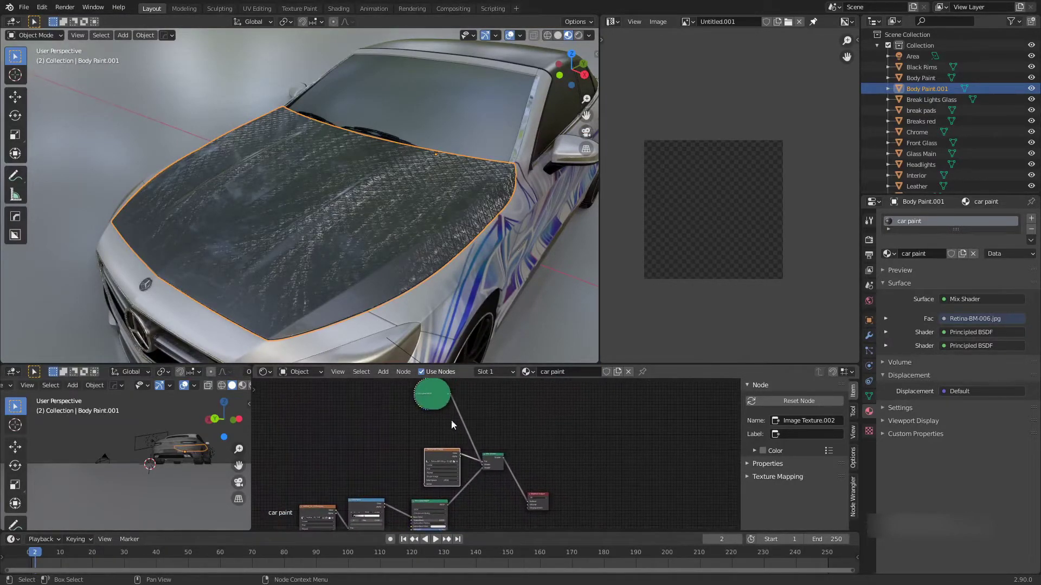
{"action": "key", "text": "h"}
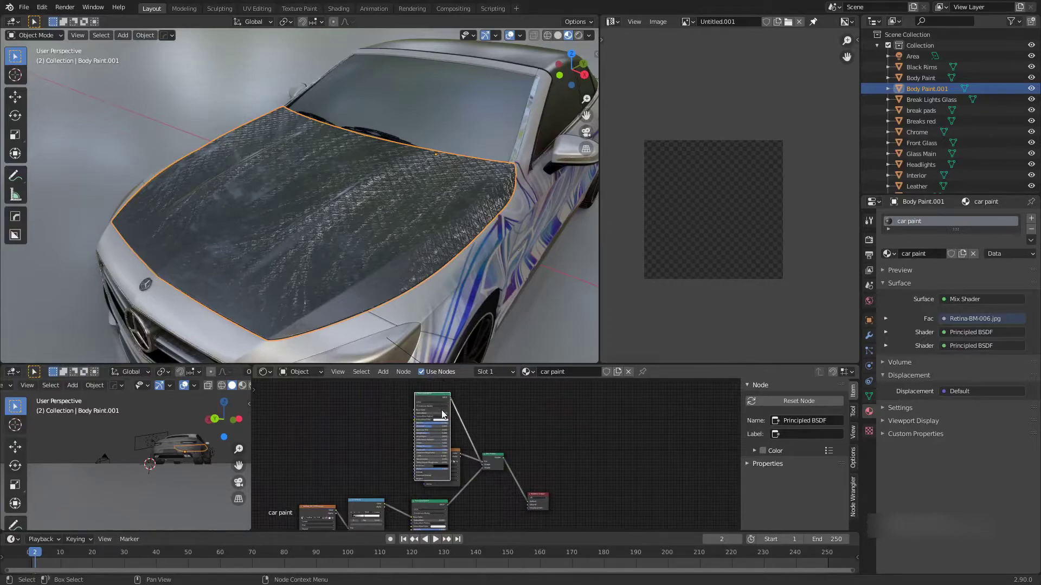
{"action": "middle_click_drag", "start_coordinate": [465, 455], "coordinate": [494, 451]}
{"action": "scroll", "coordinate": [438, 463], "scroll_direction": "up", "scroll_amount": 5}
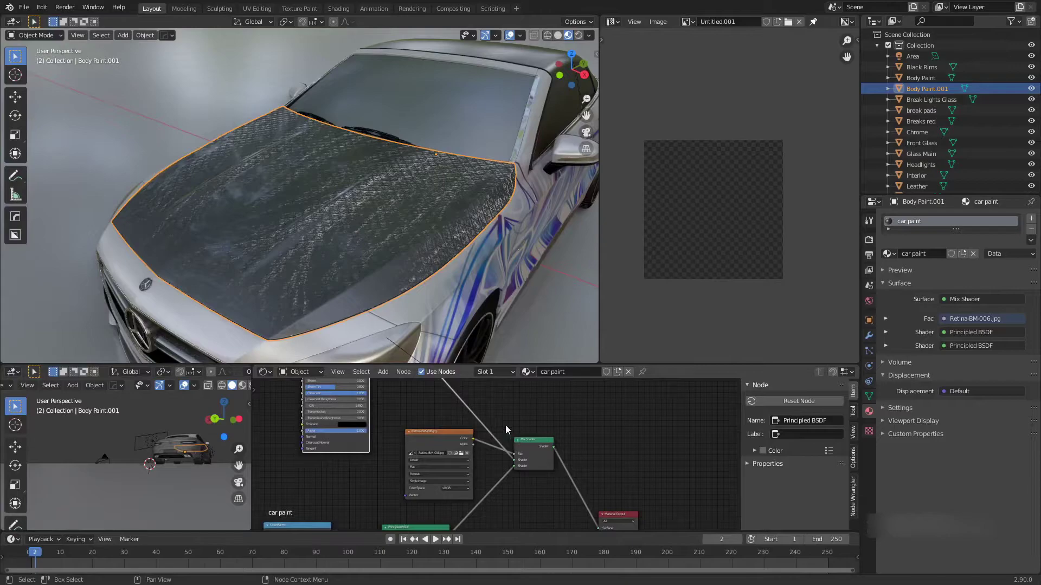
Step: Move the Mix Shader and Material Output aside, and insert a ColorRamp between the Retina-BM-006.jpg colour and the Mix Shader factor
{"action": "left_click_drag", "start_coordinate": [505, 428], "coordinate": [628, 511]}
{"action": "key", "text": "g"}
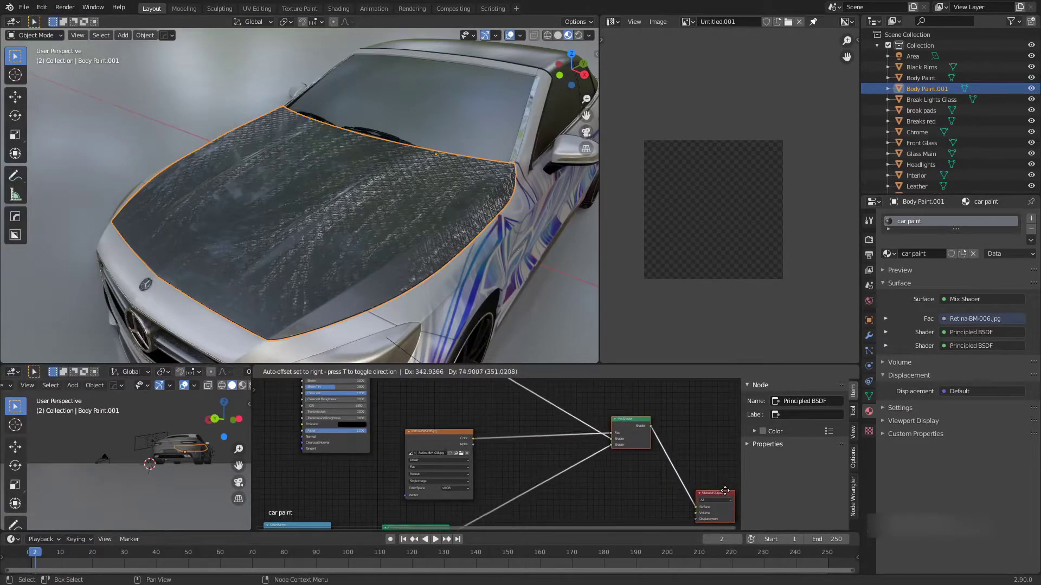
{"action": "left_click", "coordinate": [725, 491]}
{"action": "key", "text": "shift+a"}
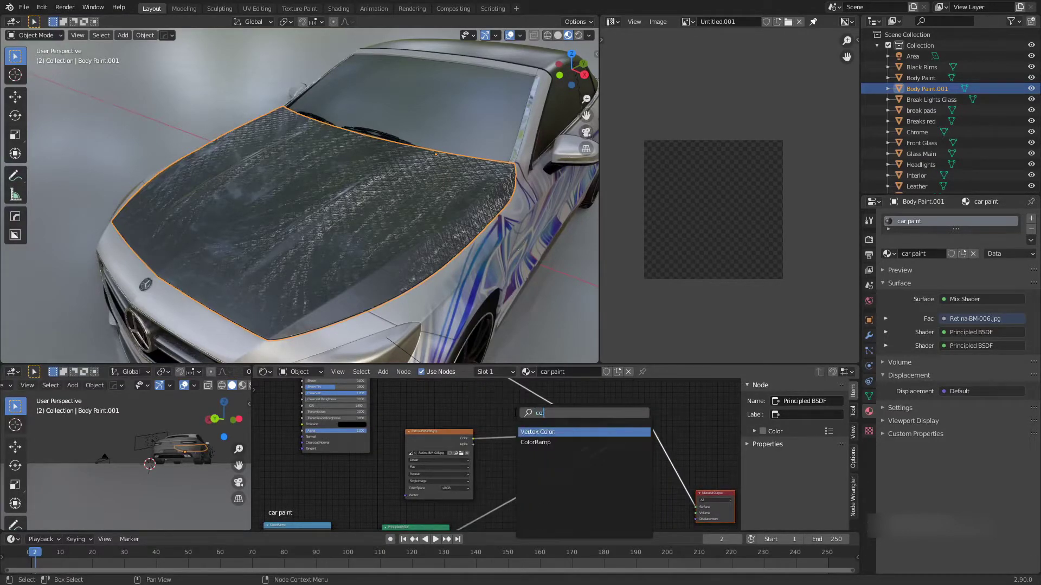
{"action": "left_click", "coordinate": [542, 442]}
{"action": "left_click", "coordinate": [543, 440]}
{"action": "scroll", "coordinate": [568, 449], "scroll_direction": "up", "scroll_amount": 4}
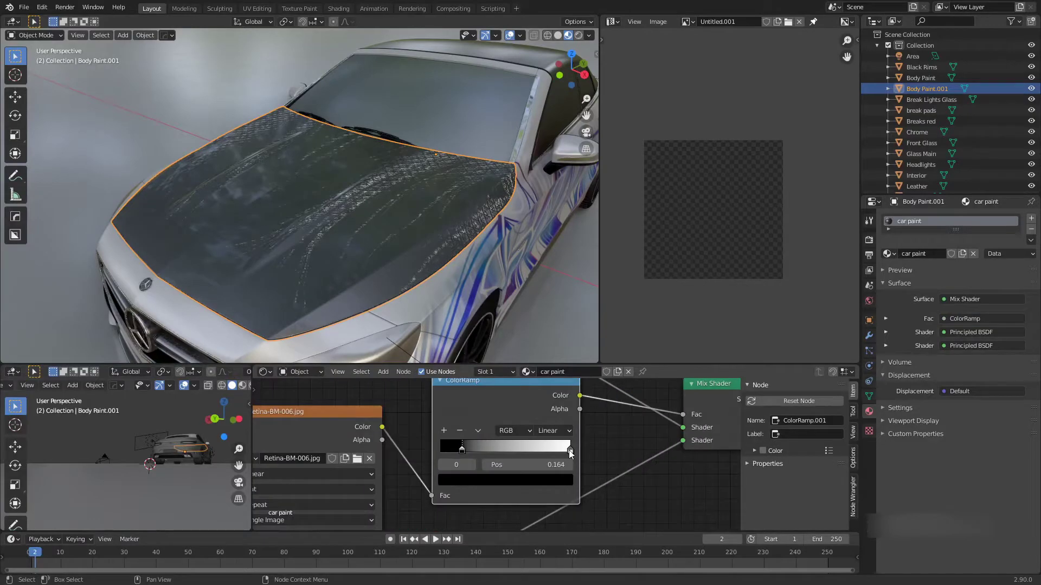
Step: Set the ColorRamp's pure black stop to position 0 and its pure white stop to position 0.605
{"action": "left_click_drag", "start_coordinate": [570, 450], "coordinate": [427, 451]}
{"action": "left_click", "coordinate": [508, 480]}
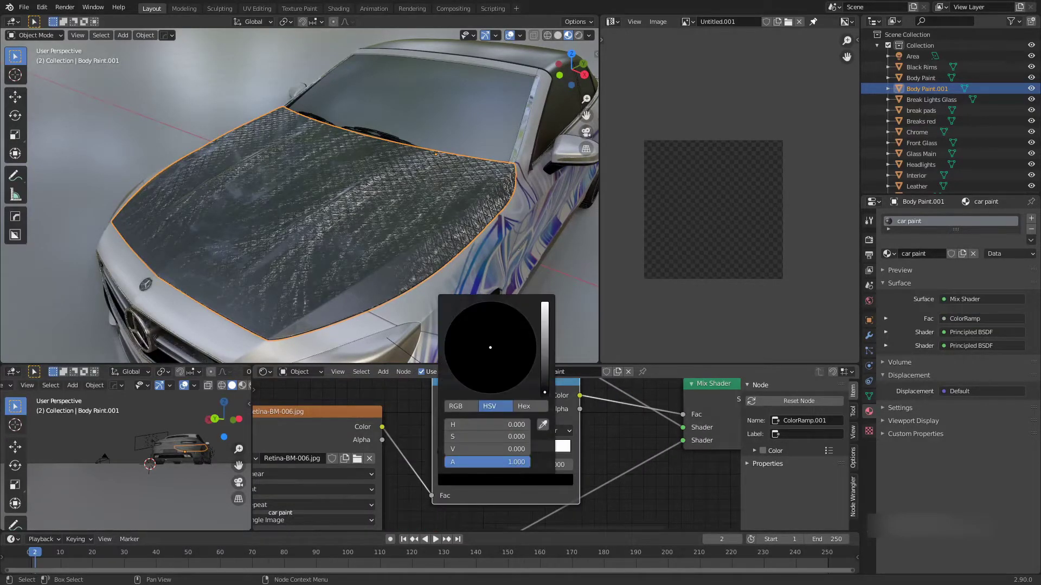
{"action": "mouse_move", "coordinate": [544, 392]}
{"action": "left_mouse_down"}
{"action": "mouse_move", "coordinate": [545, 351]}
{"action": "mouse_move", "coordinate": [544, 400]}
{"action": "left_mouse_up"}
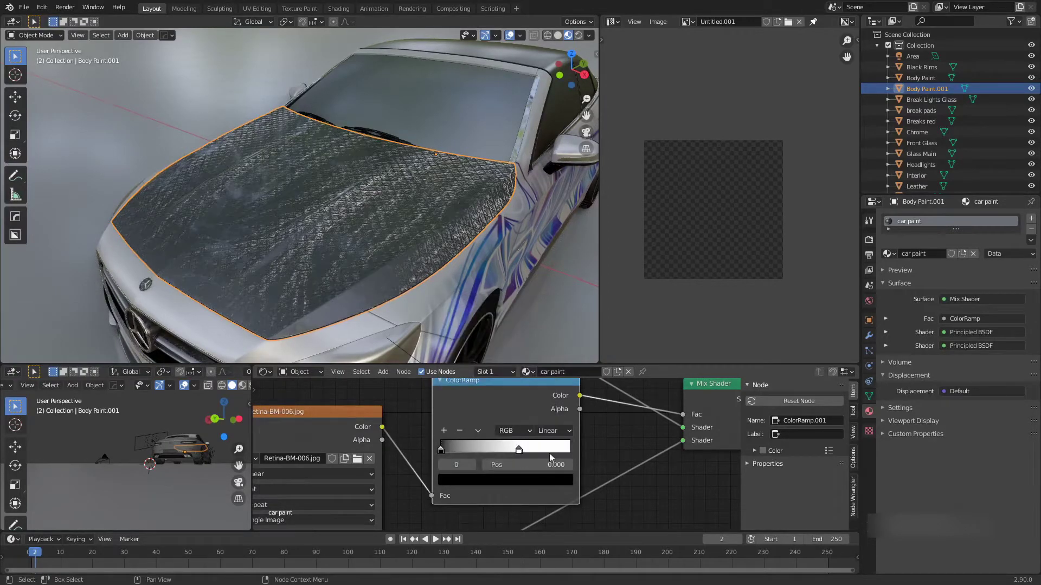
{"action": "left_click", "coordinate": [535, 480]}
{"action": "left_click_drag", "start_coordinate": [546, 330], "coordinate": [544, 302]}
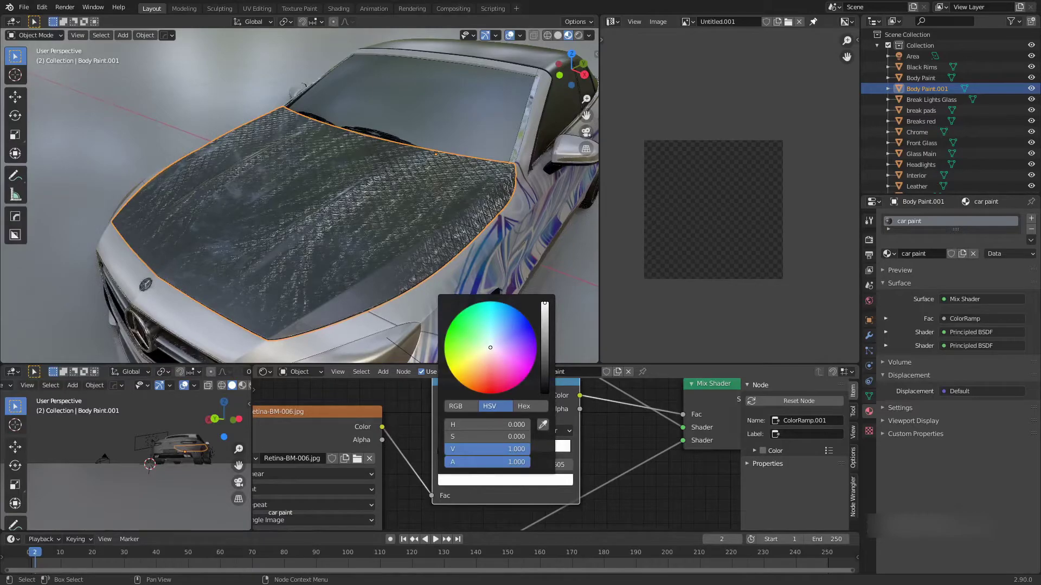
Step: Deselect the hood and examine its blended material on the car from several angles and distances
{"action": "middle_click_drag", "start_coordinate": [412, 324], "coordinate": [339, 296]}
{"action": "scroll", "coordinate": [336, 289], "scroll_direction": "down", "scroll_amount": 3}
{"action": "scroll", "coordinate": [479, 278], "scroll_direction": "down", "scroll_amount": 5}
{"action": "scroll", "coordinate": [357, 265], "scroll_direction": "down", "scroll_amount": 3}
{"action": "left_click", "coordinate": [369, 111]}
{"action": "middle_click_drag", "start_coordinate": [401, 64], "coordinate": [402, 203]}
{"action": "scroll", "coordinate": [402, 206], "scroll_direction": "up", "scroll_amount": 3}
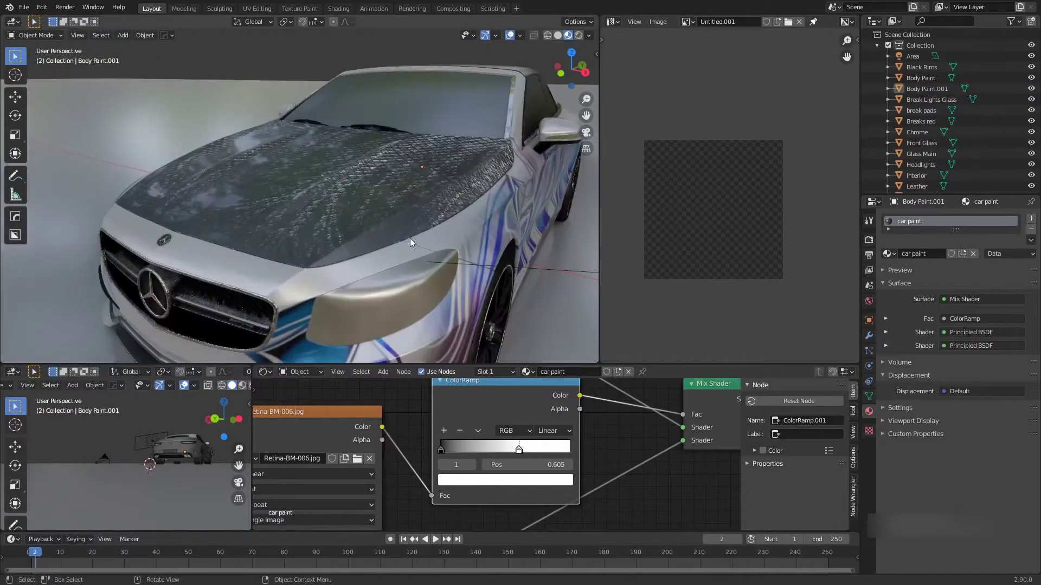
{"action": "mouse_move", "coordinate": [403, 244]}
{"action": "middle_mouse_down"}
{"action": "mouse_move", "coordinate": [379, 251]}
{"action": "mouse_move", "coordinate": [410, 243]}
{"action": "middle_mouse_up"}
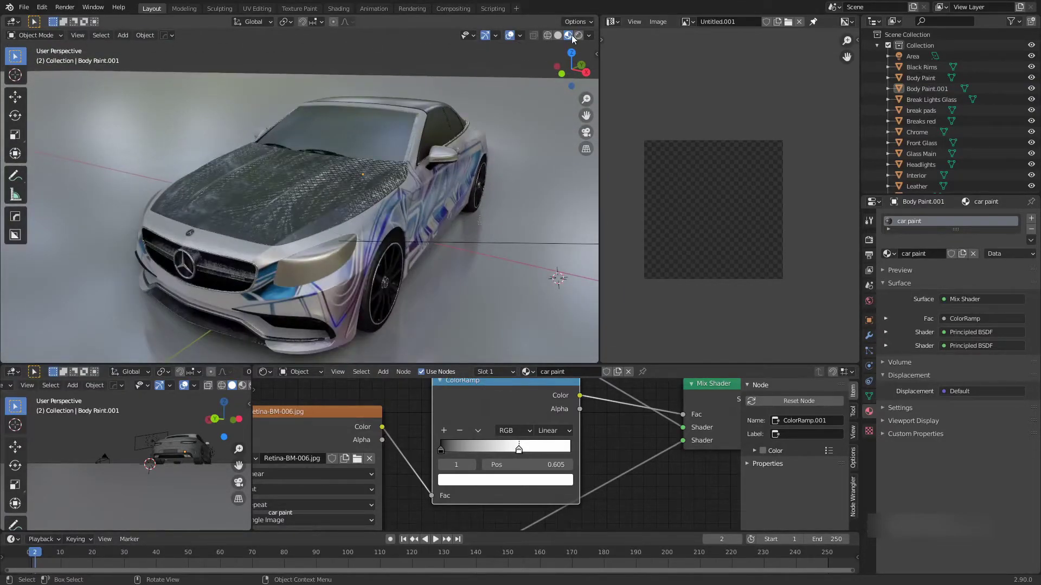
Step: Switch the viewport to rendered shading and inspect the hood and painted body from above and from the side
{"action": "key", "text": "z"}
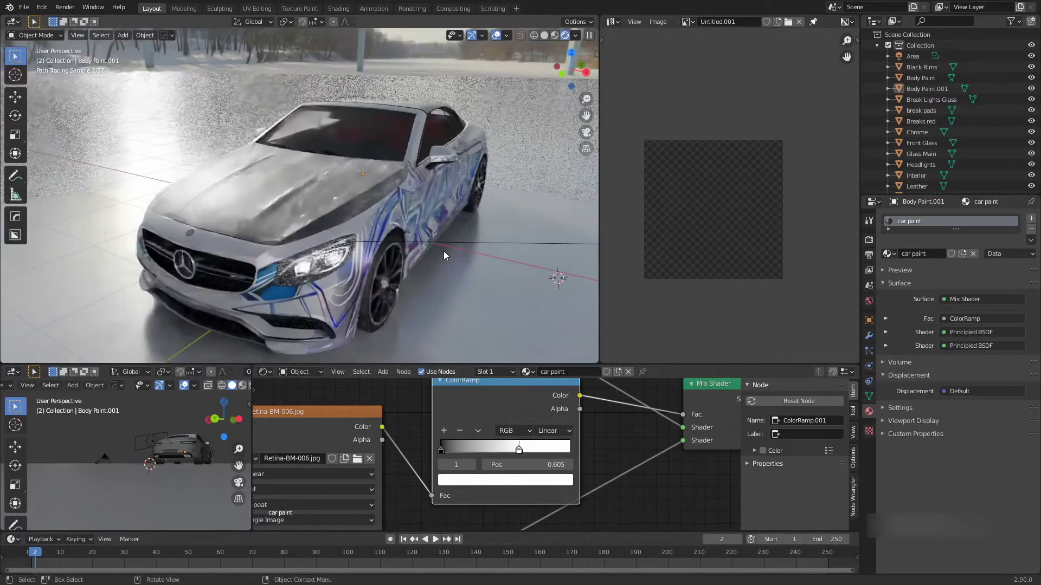
{"action": "mouse_move", "coordinate": [388, 250]}
{"action": "middle_mouse_down"}
{"action": "mouse_move", "coordinate": [363, 255]}
{"action": "mouse_move", "coordinate": [378, 286]}
{"action": "middle_mouse_up"}
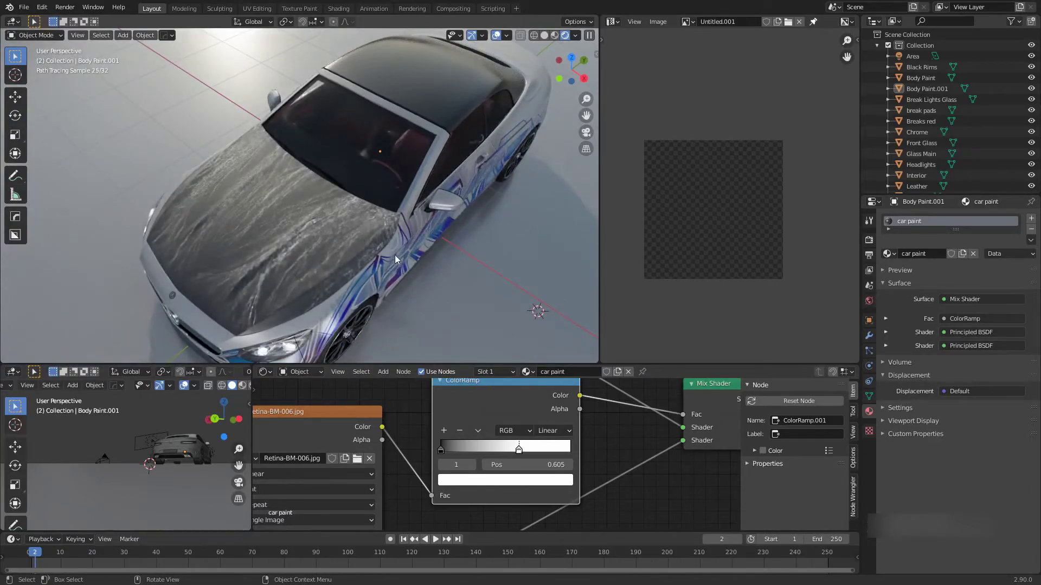
{"action": "middle_click_drag", "start_coordinate": [385, 275], "coordinate": [368, 242]}
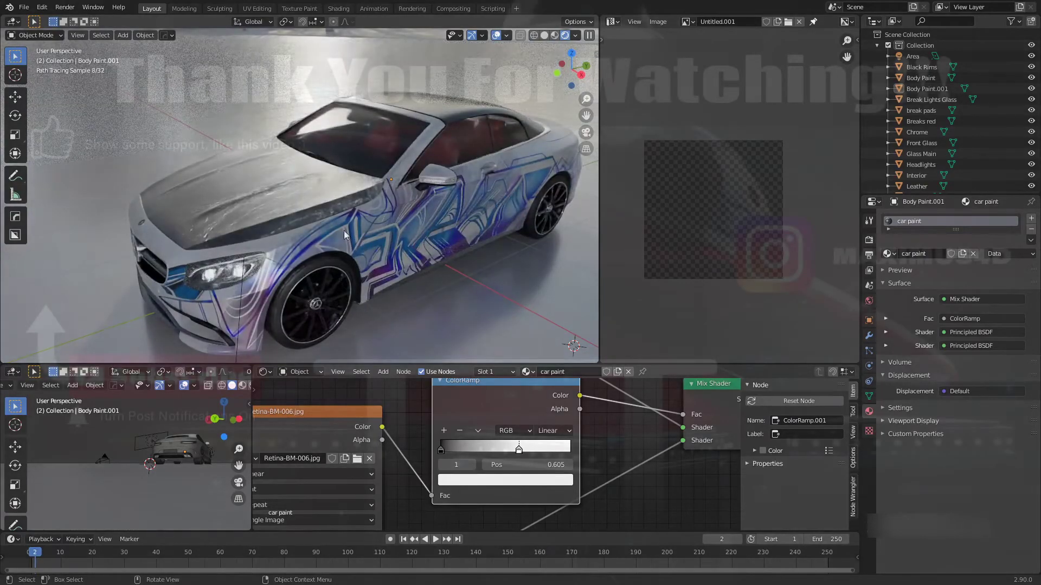